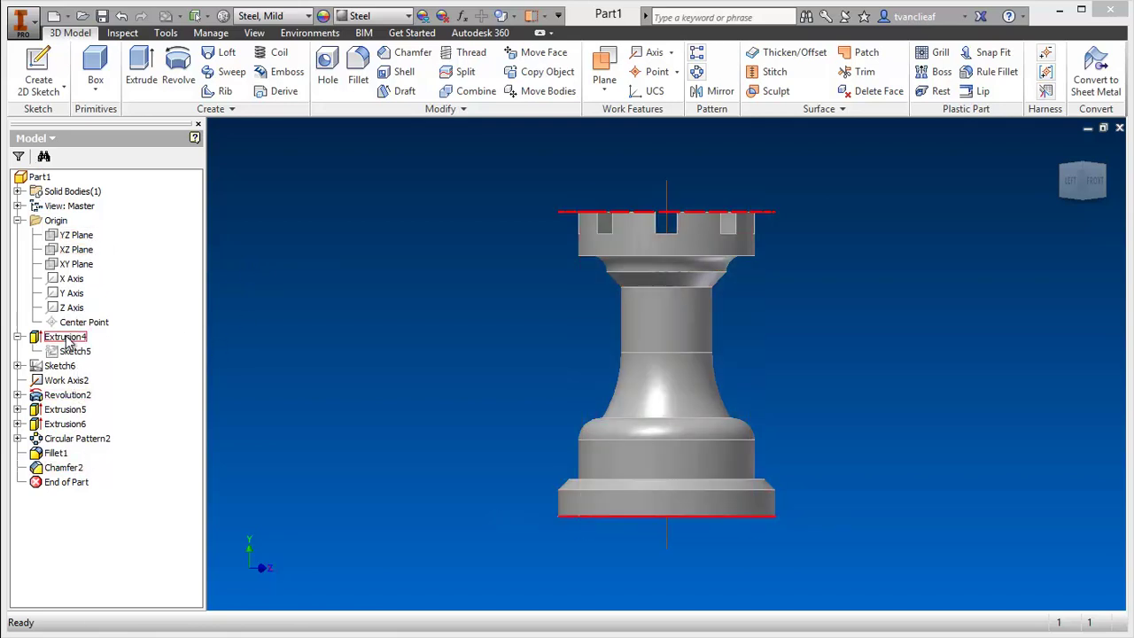
Examine the finished rook, highlighting Extrusion4 and Revolution2 and viewing the body from several sides.
{"action": "left_click", "coordinate": [66, 337]}
{"action": "left_click", "coordinate": [67, 394]}
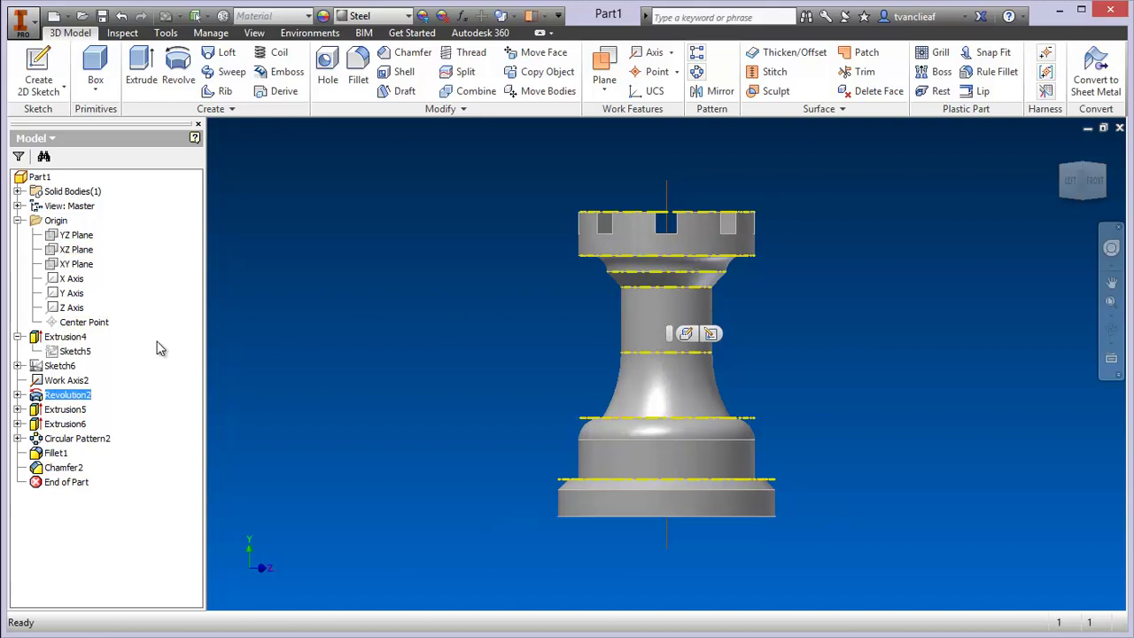
{"action": "left_click", "coordinate": [486, 330]}
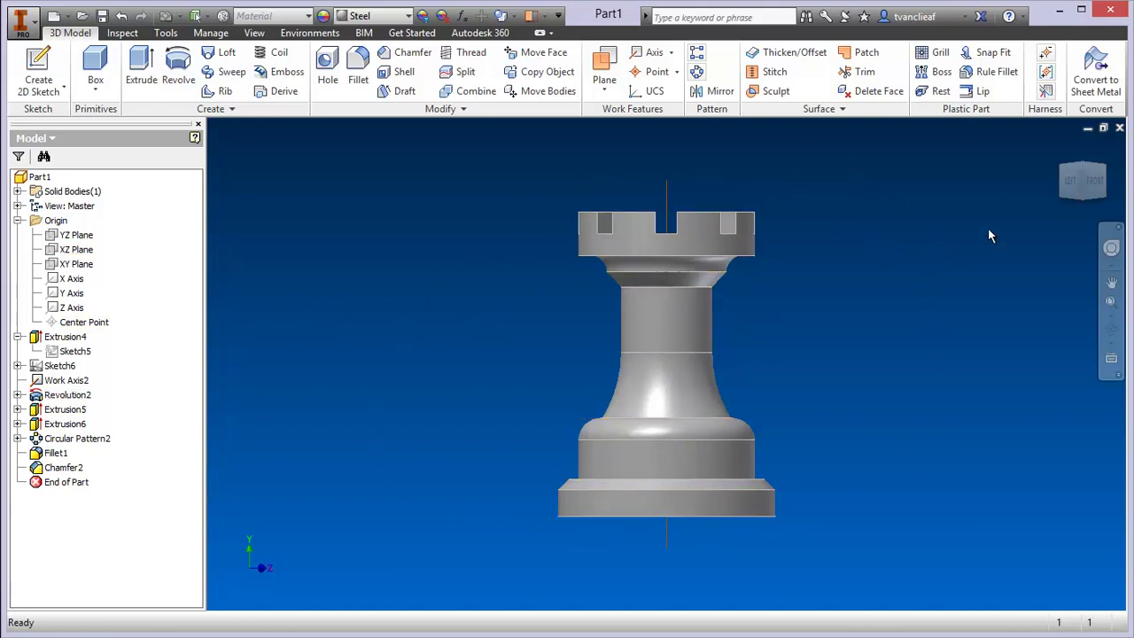
{"action": "left_click", "coordinate": [1095, 172]}
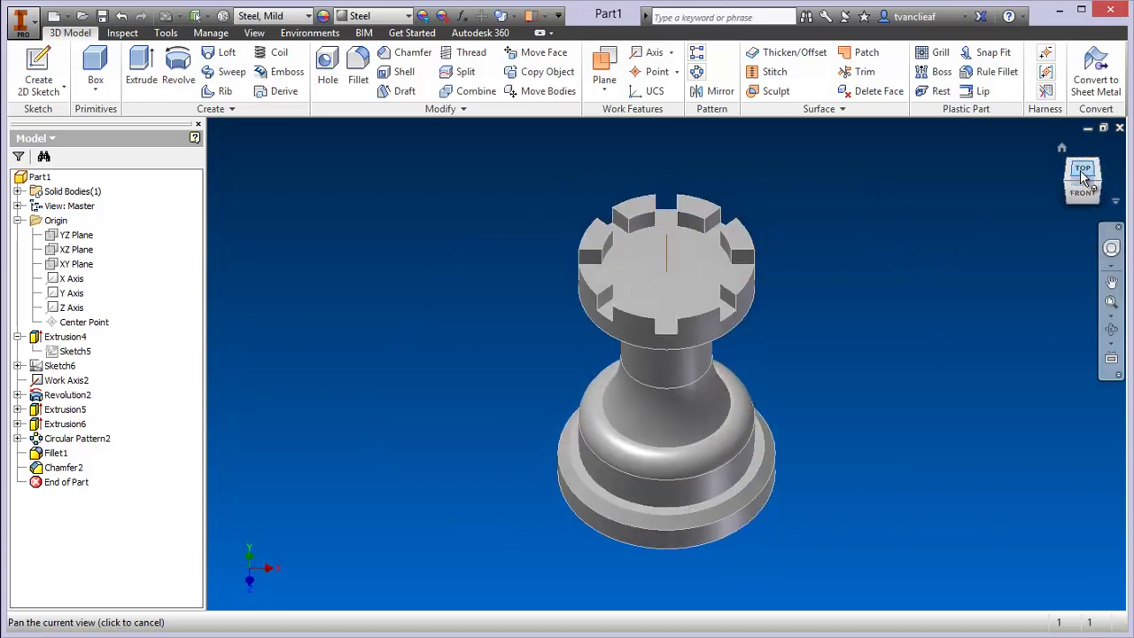
{"action": "left_click", "coordinate": [1070, 191]}
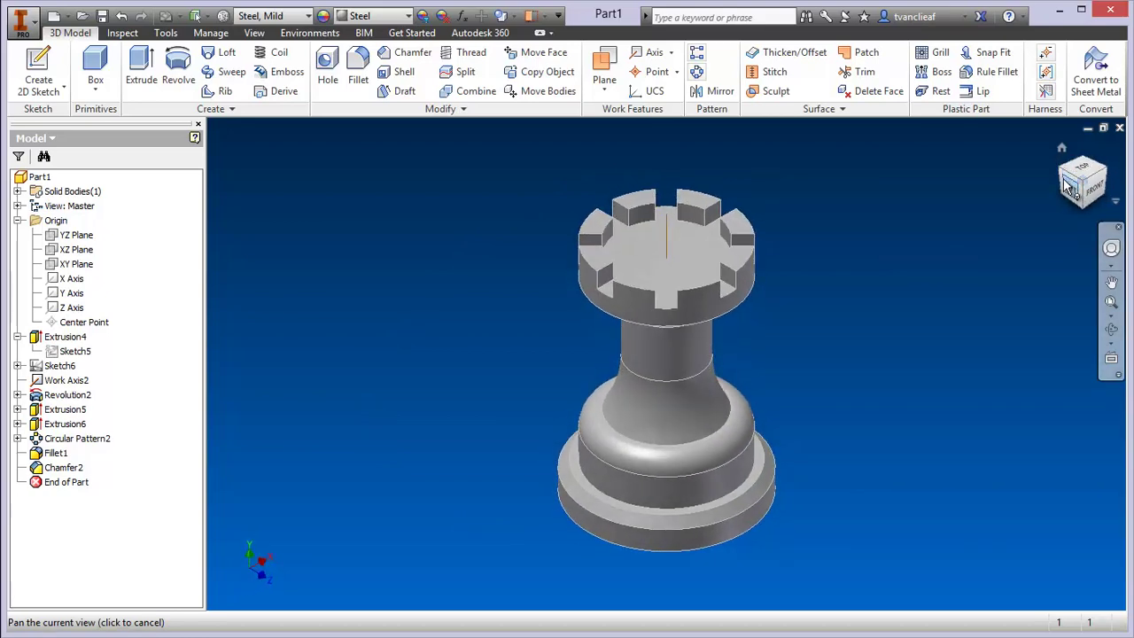
{"action": "left_click", "coordinate": [1071, 191]}
{"action": "left_click", "coordinate": [1059, 181]}
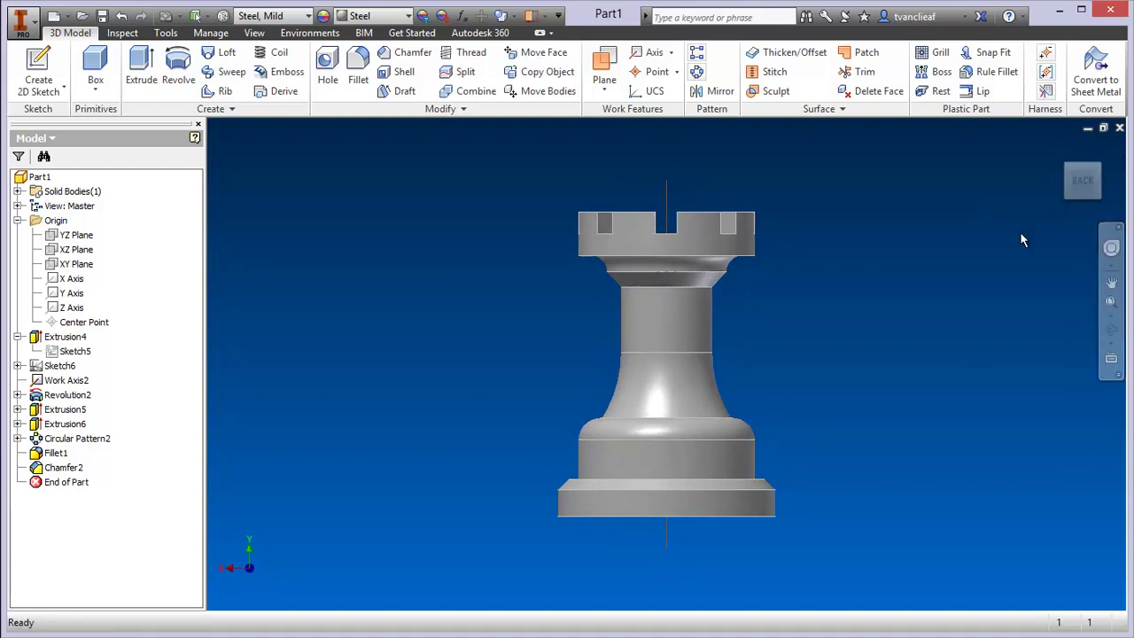
{"action": "middle_click_drag", "start_coordinate": [953, 257], "coordinate": [921, 258]}
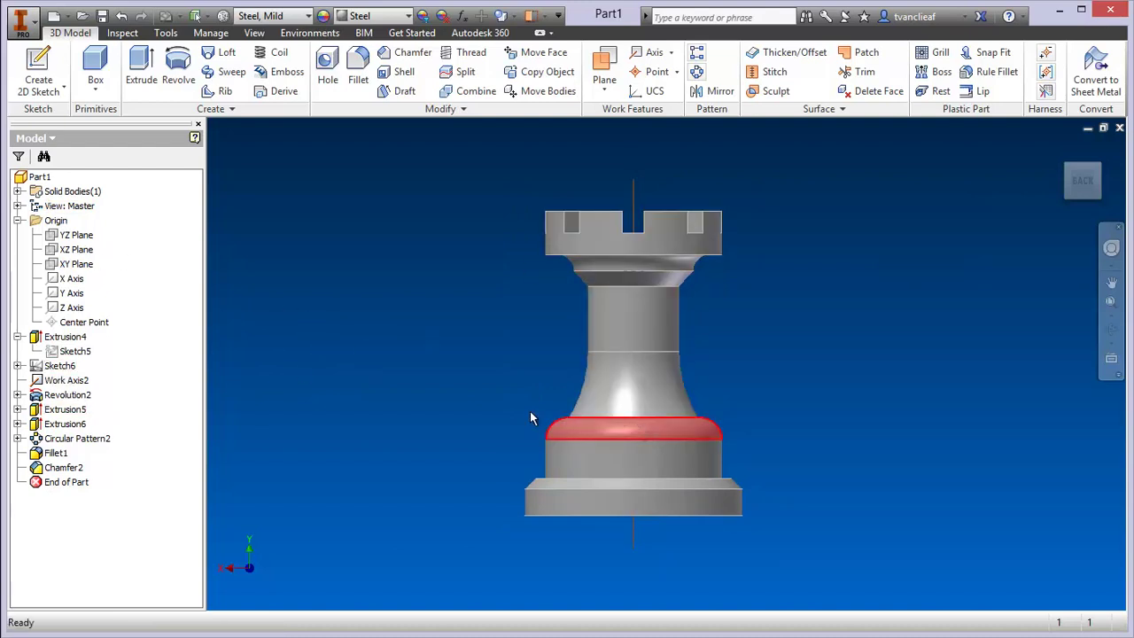
Delete all the rook's features from Extrusion4 through Chamfer2, including their consumed sketches.
{"action": "left_click", "coordinate": [64, 467]}
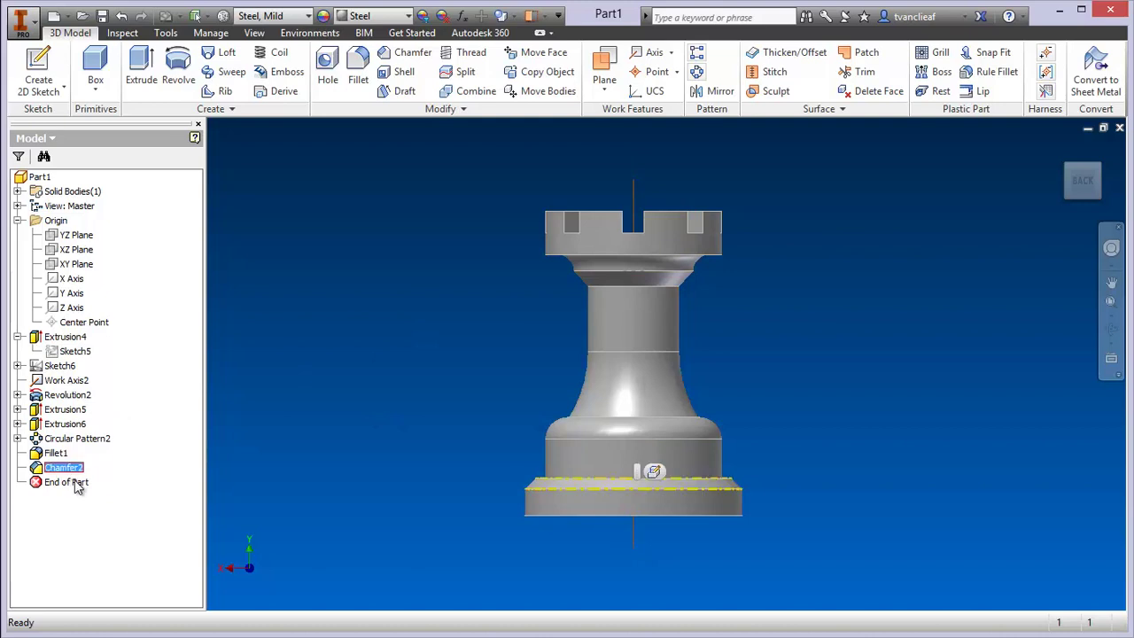
{"action": "left_click", "coordinate": [71, 338], "text": "shift"}
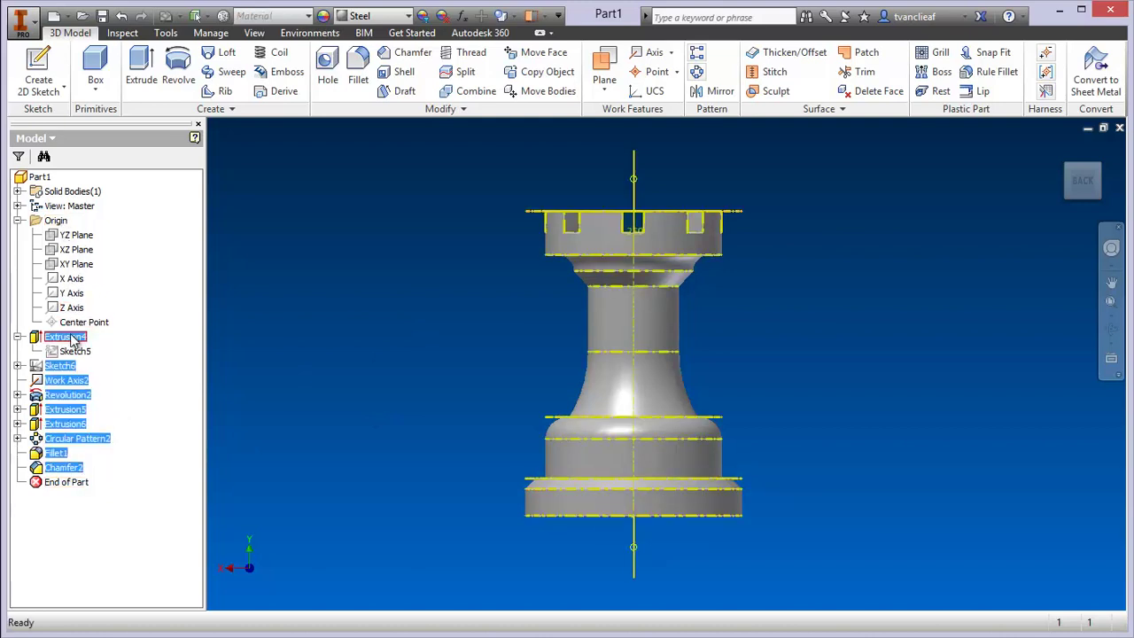
{"action": "right_click", "coordinate": [71, 340]}
{"action": "left_click", "coordinate": [96, 357]}
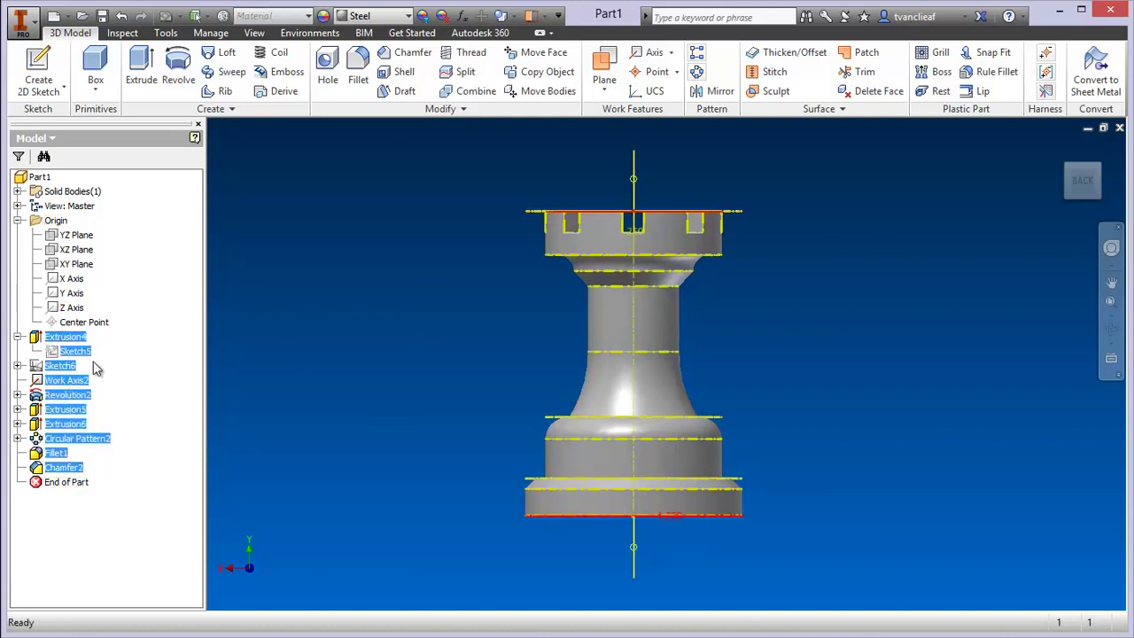
{"action": "left_click", "coordinate": [194, 210]}
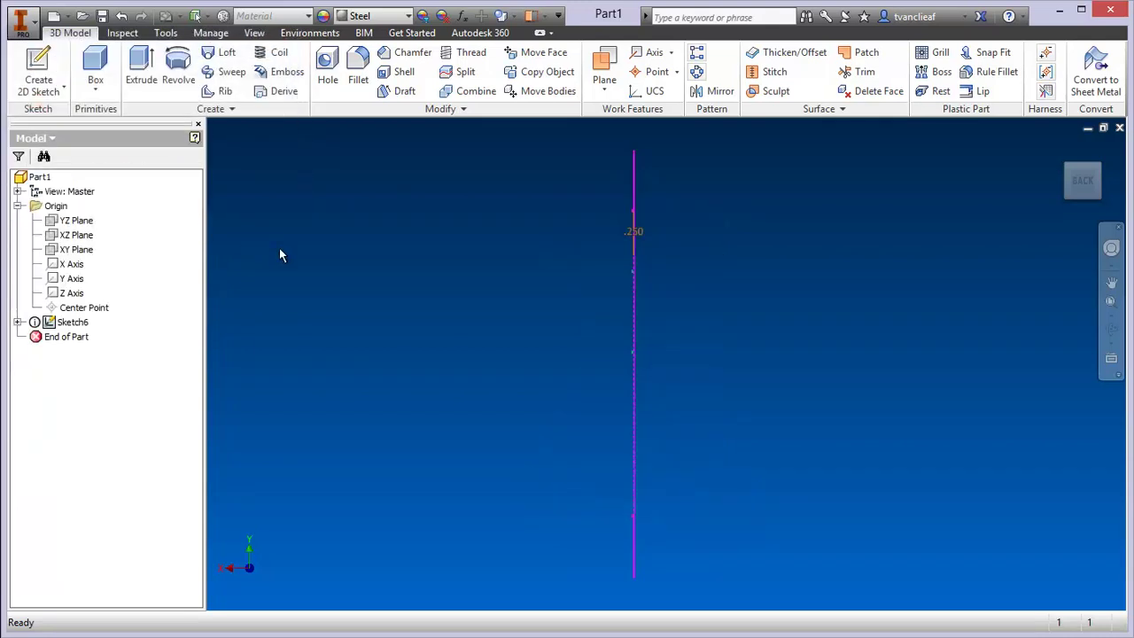
Delete the leftover Sketch6 so that only the origin geometry remains in the part.
{"action": "left_click", "coordinate": [74, 324]}
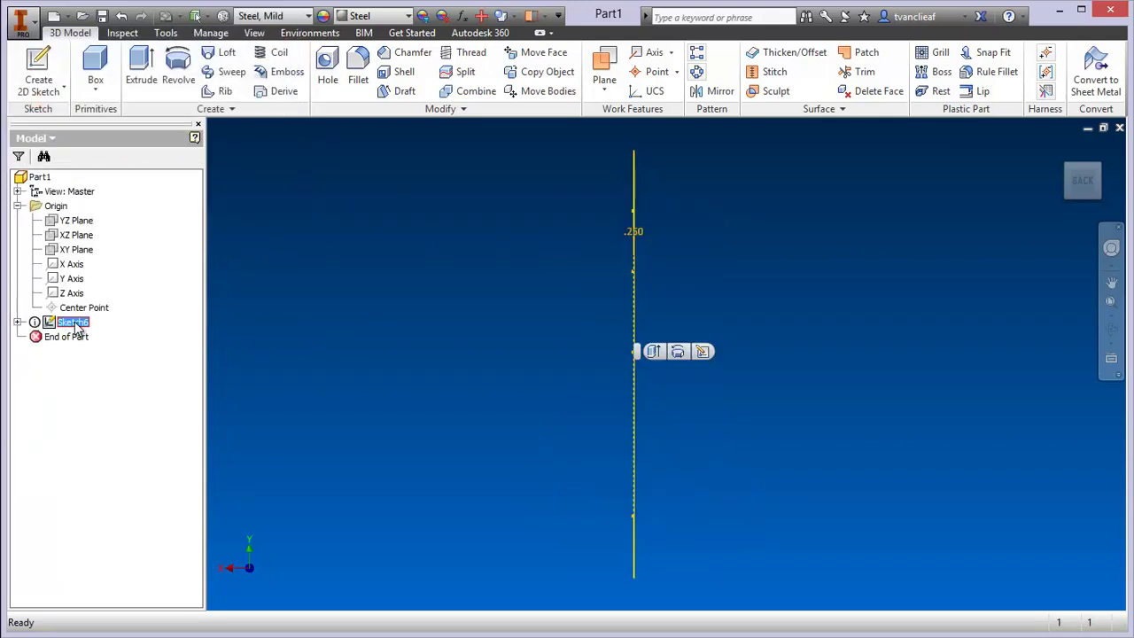
{"action": "right_click", "coordinate": [76, 327]}
{"action": "left_click", "coordinate": [109, 365]}
{"action": "key", "text": "F2"}
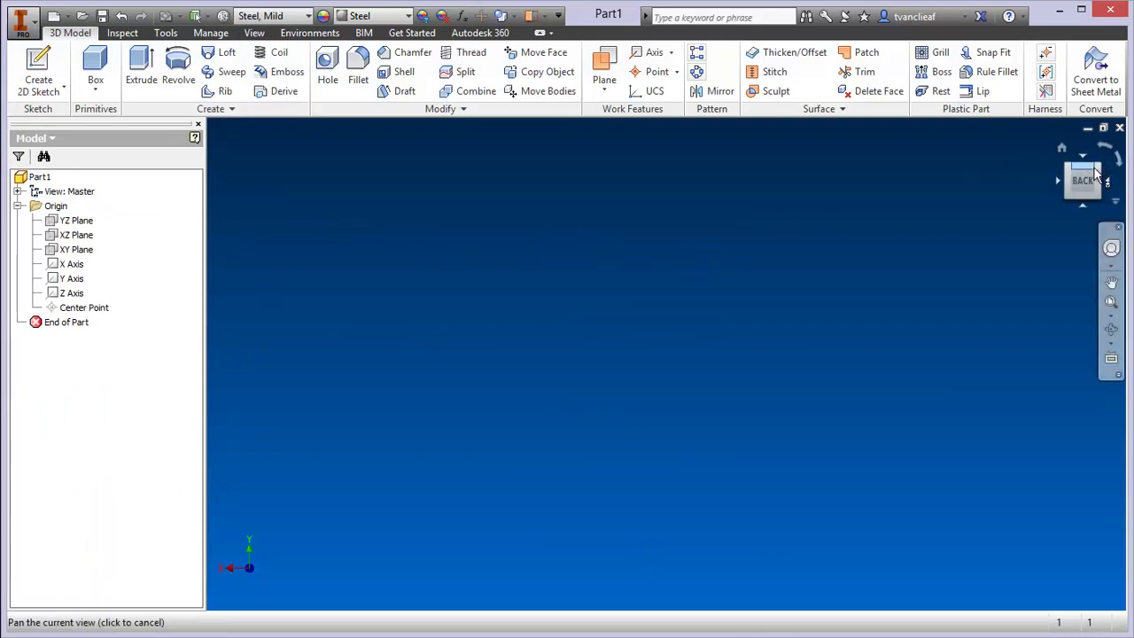
{"action": "key", "text": "Escape"}
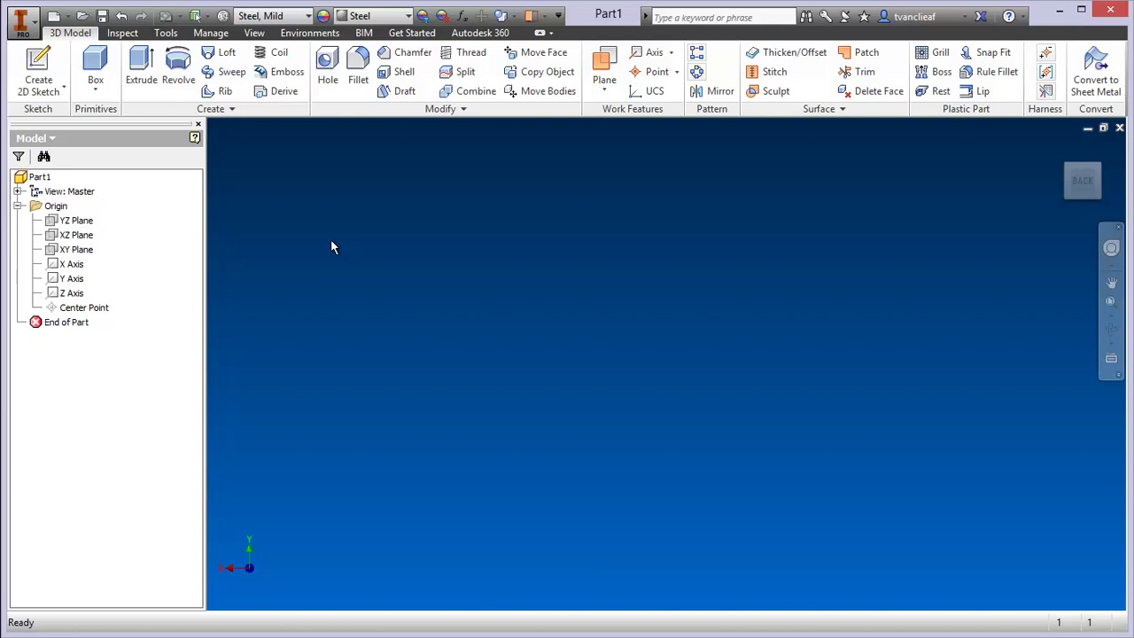
Create a new 2D sketch on the horizontal XZ plane.
{"action": "left_click", "coordinate": [43, 94]}
{"action": "left_click", "coordinate": [55, 114]}
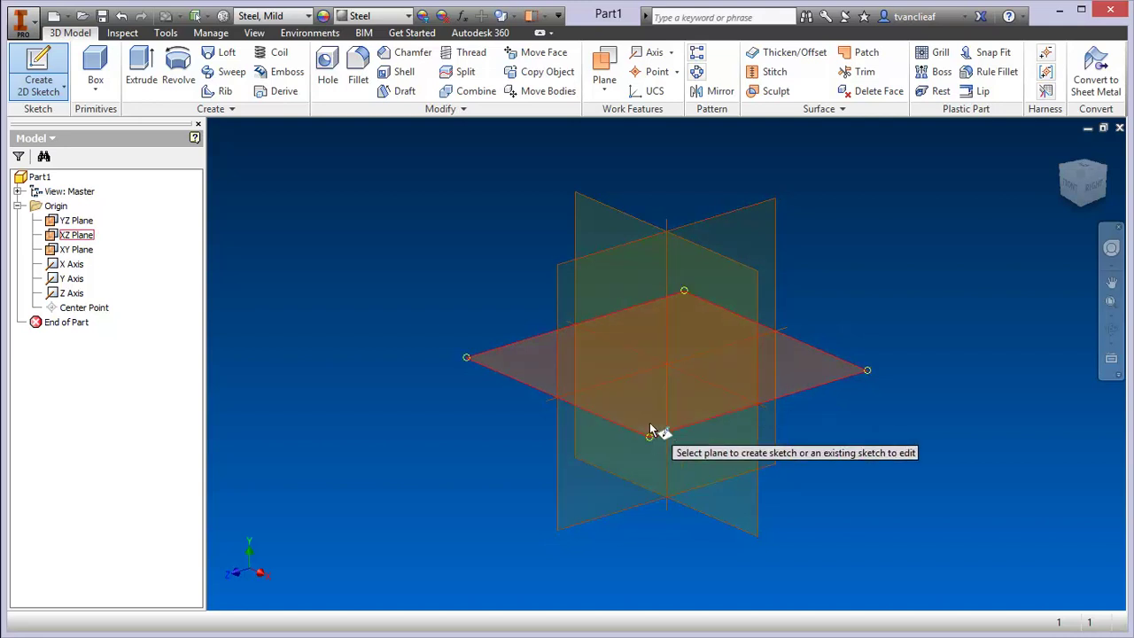
{"action": "key", "text": "Escape"}
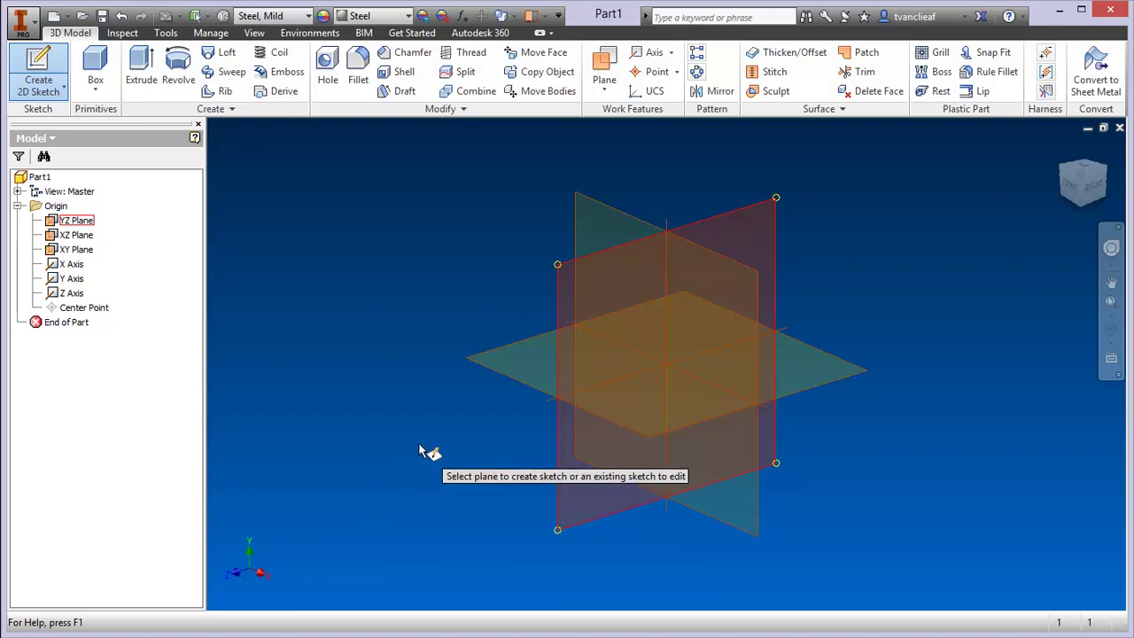
{"action": "left_click", "coordinate": [502, 378]}
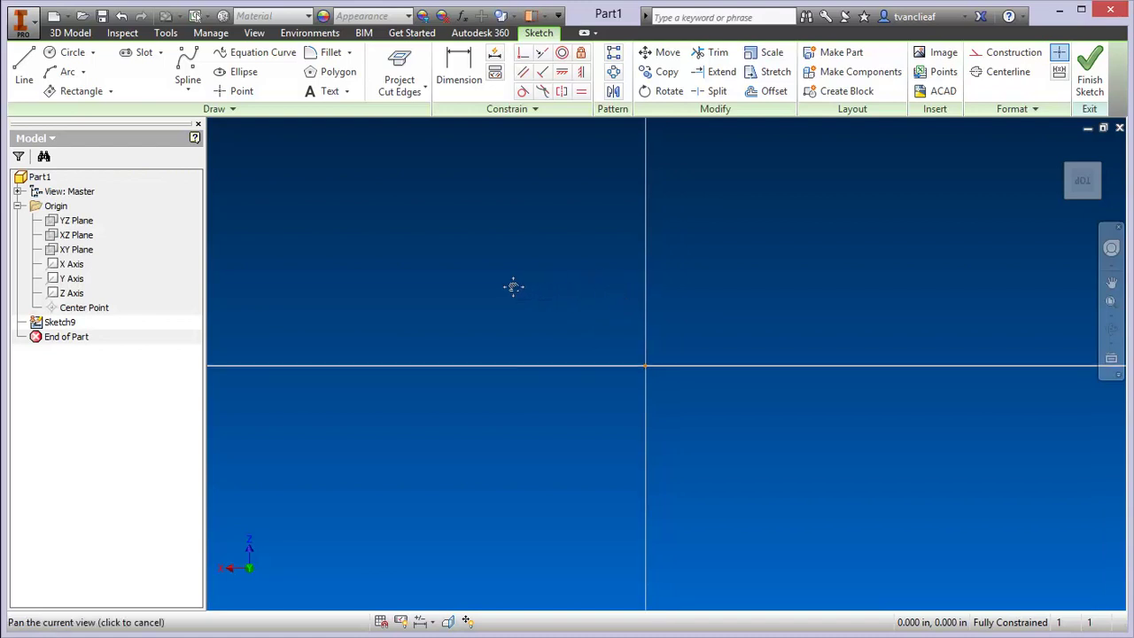
Draw a circle with a 1.25 in diameter centred on the sketch origin.
{"action": "left_click", "coordinate": [71, 56]}
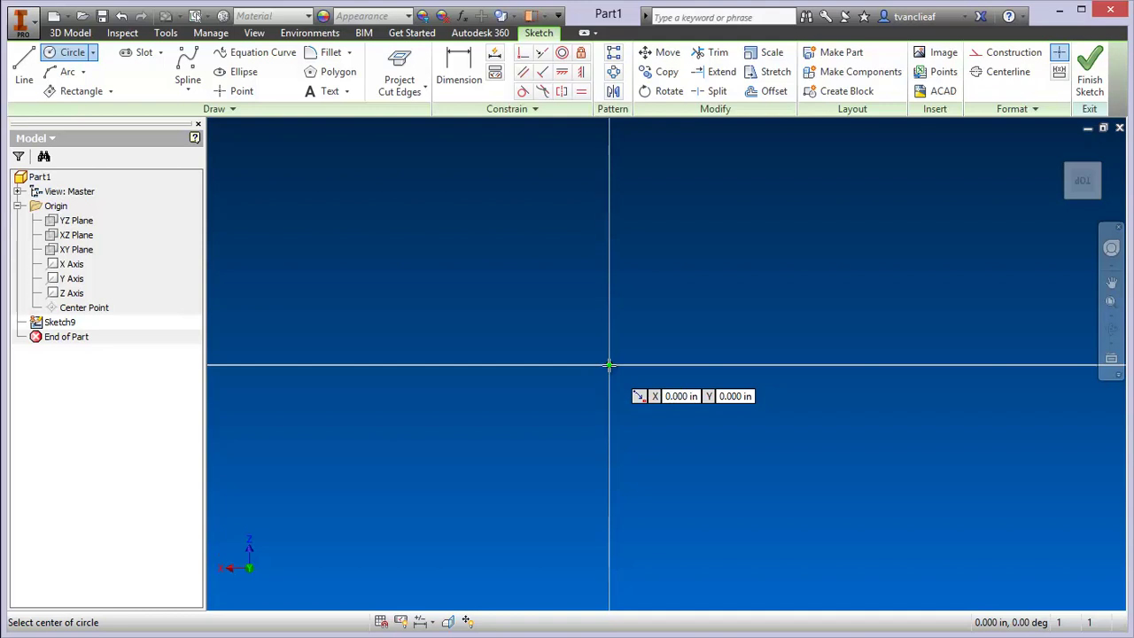
{"action": "left_click", "coordinate": [608, 365]}
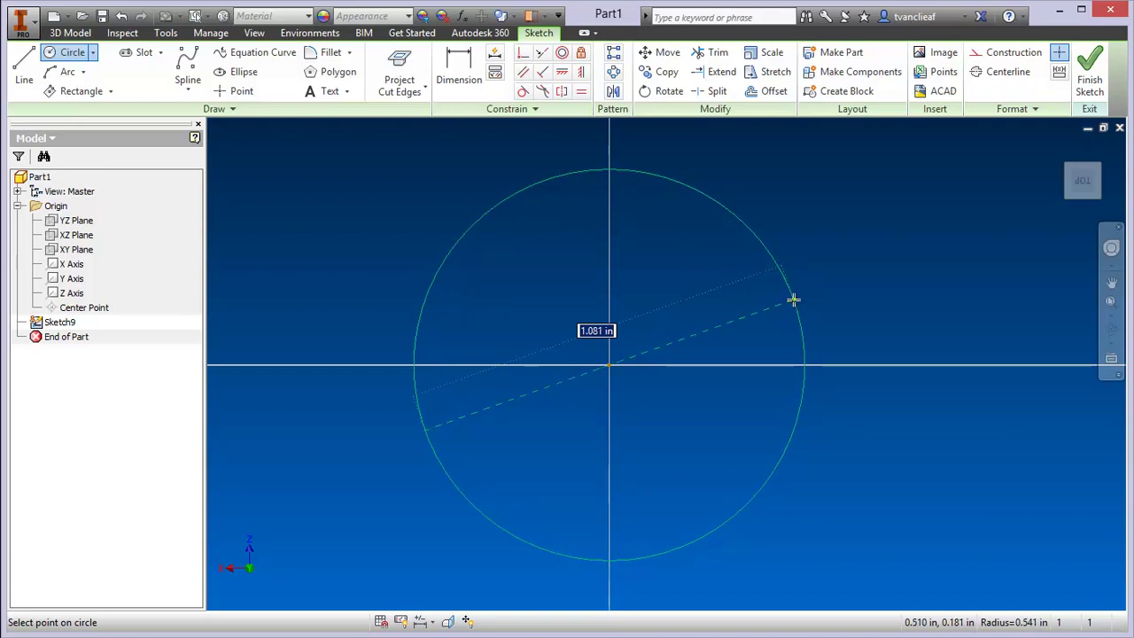
{"action": "type", "text": "1"}
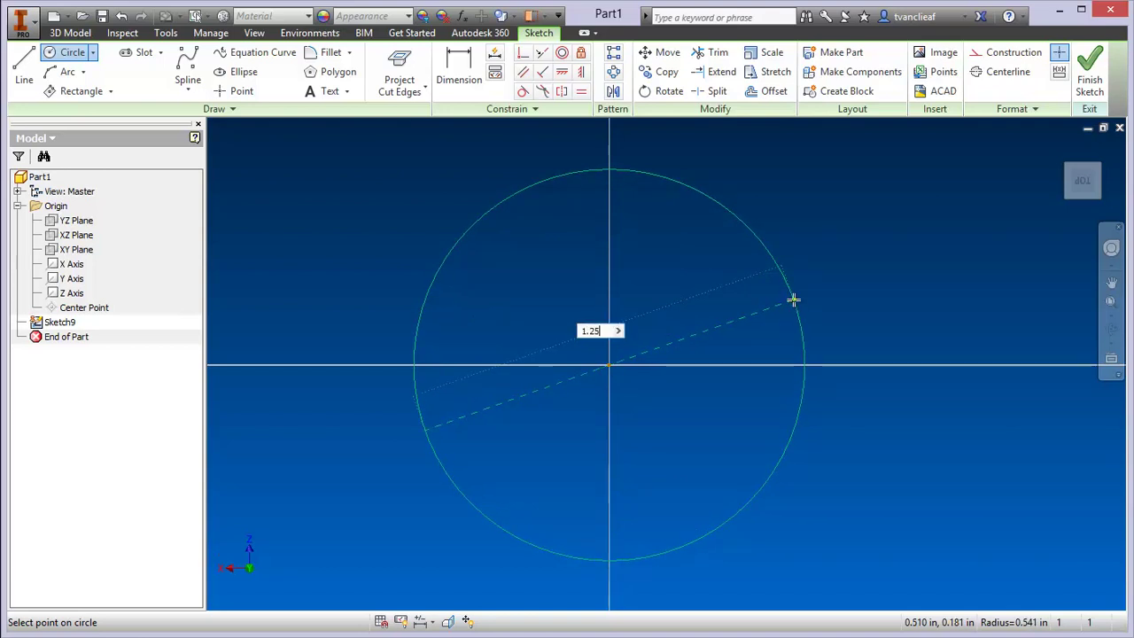
{"action": "type", "text": ".25"}
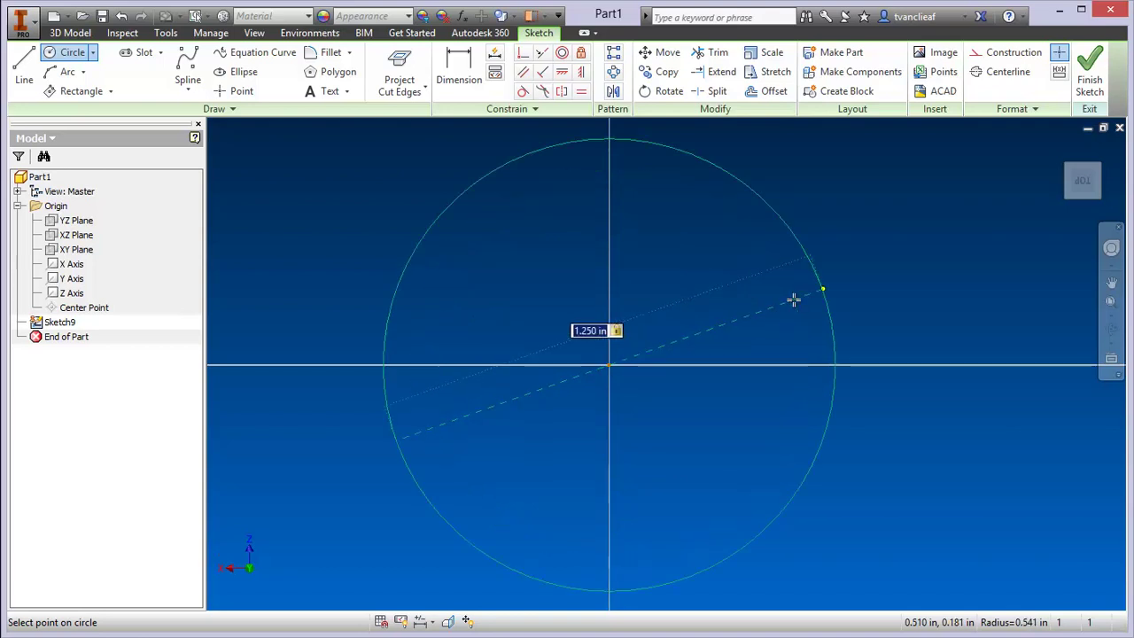
{"action": "key", "text": "Return"}
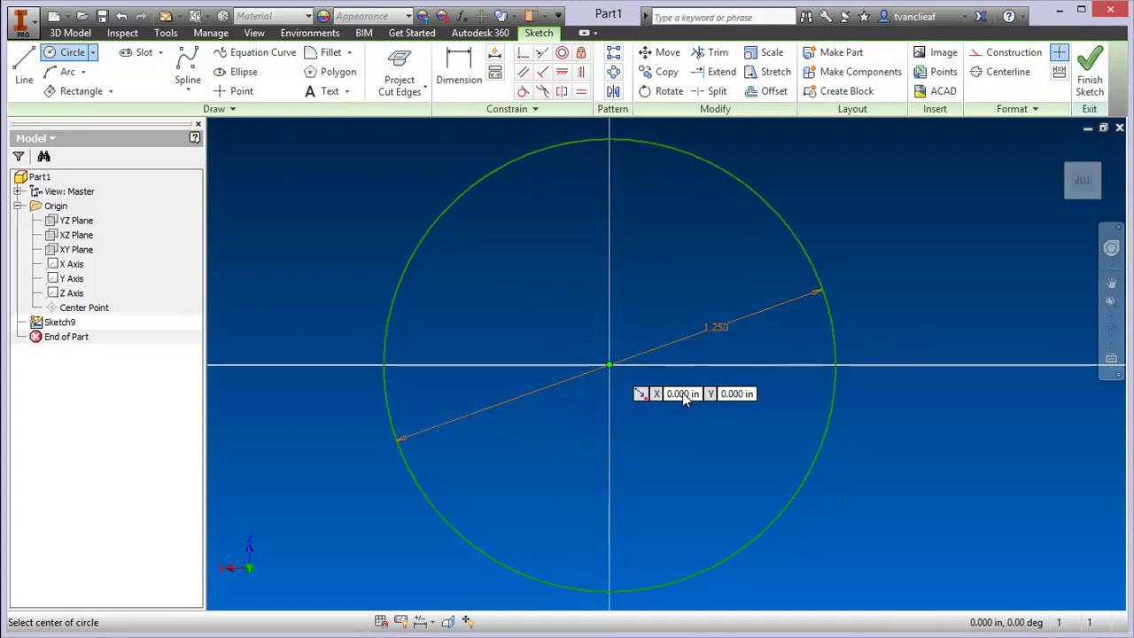
{"action": "middle_click_drag", "start_coordinate": [705, 398], "coordinate": [699, 417]}
{"action": "scroll", "coordinate": [654, 419], "scroll_direction": "down", "scroll_amount": 3}
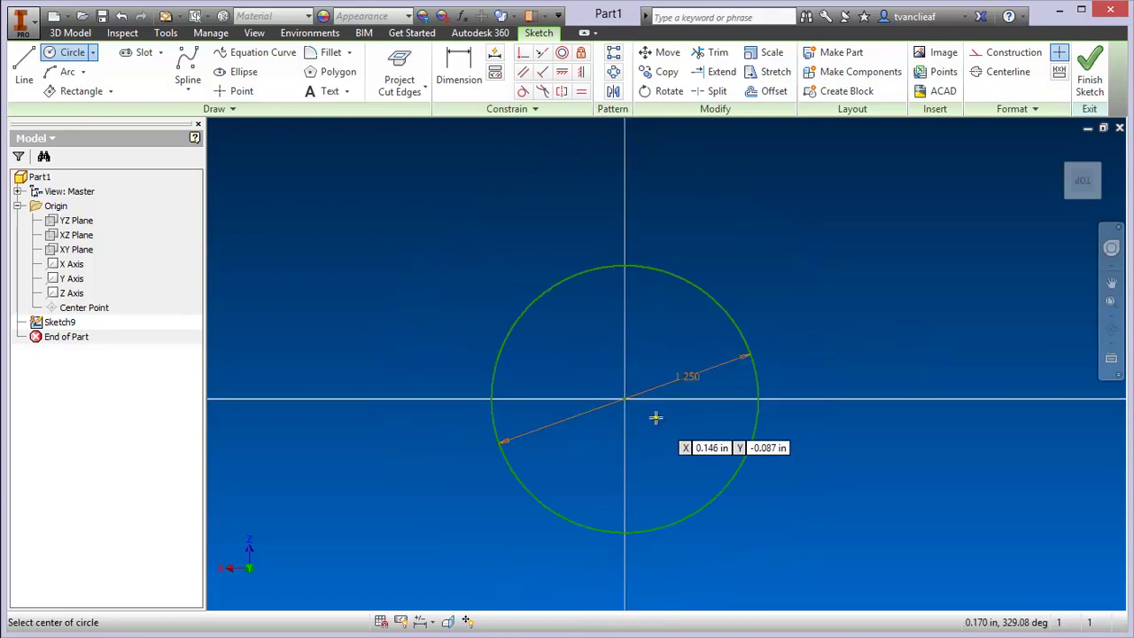
{"action": "key", "text": "Escape"}
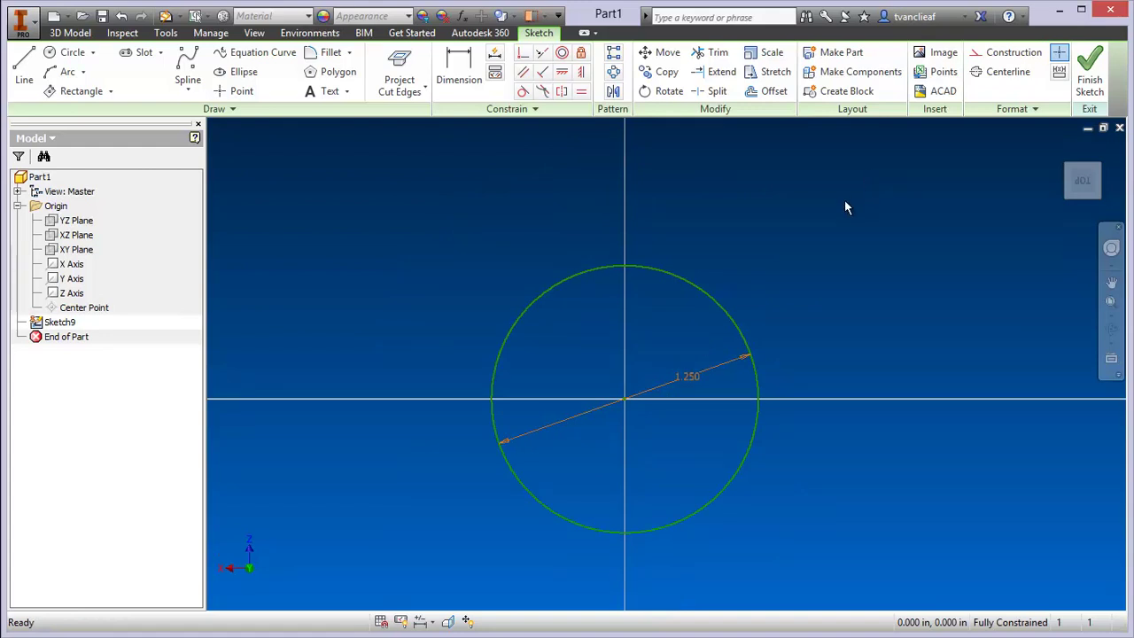
{"action": "middle_click_drag", "start_coordinate": [567, 251], "coordinate": [568, 231]}
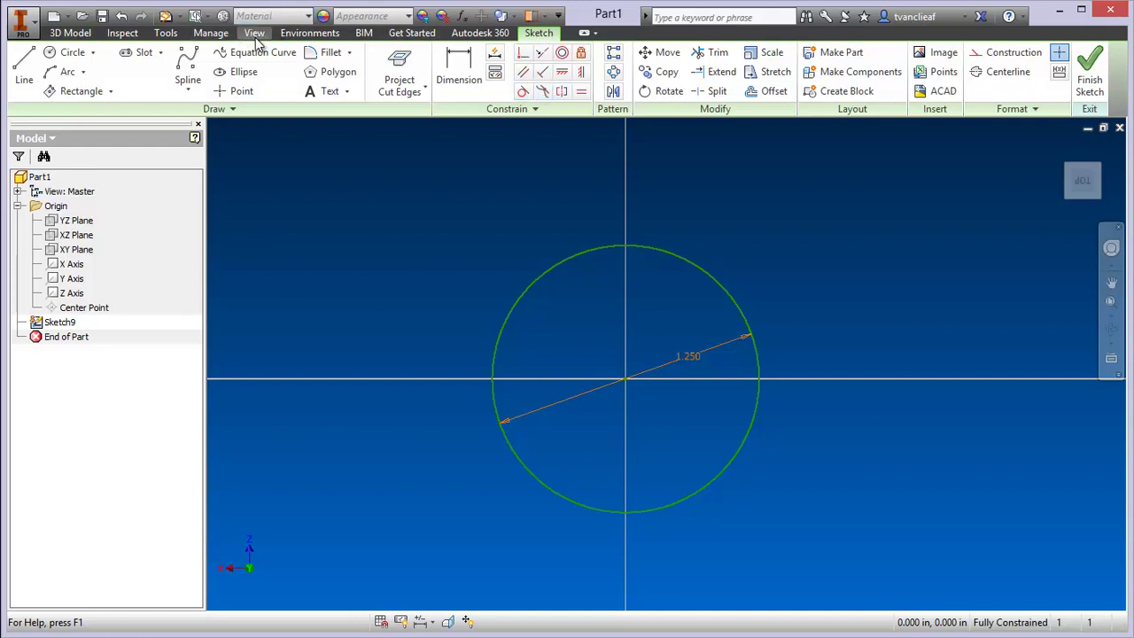
{"action": "left_click", "coordinate": [76, 34]}
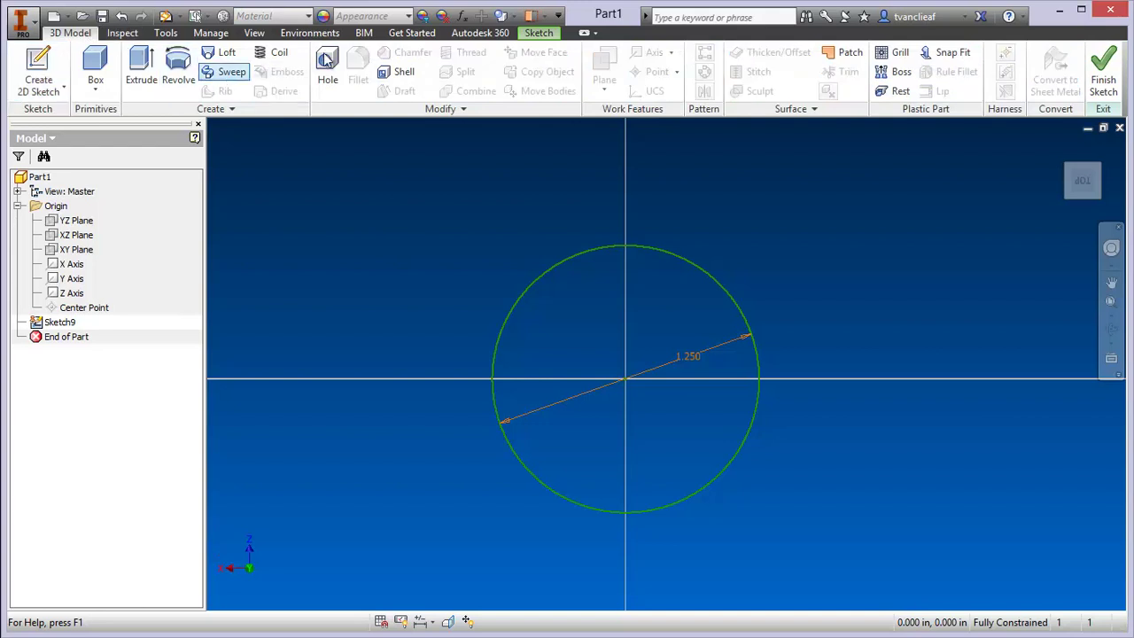
{"action": "left_click", "coordinate": [538, 34]}
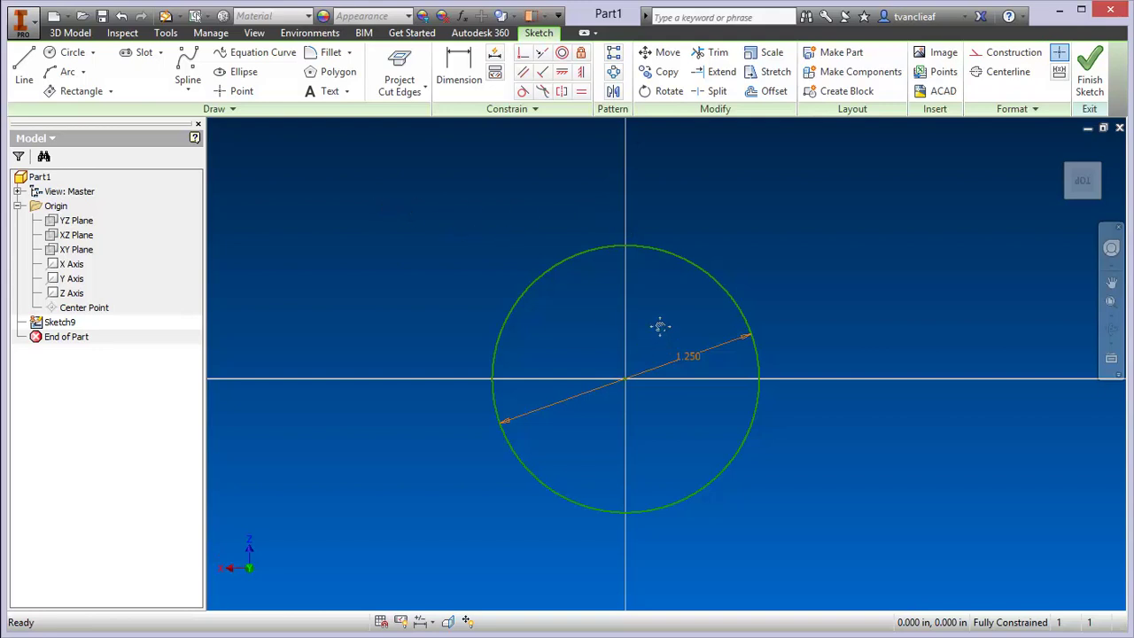
{"action": "middle_click_drag", "start_coordinate": [660, 327], "coordinate": [662, 308]}
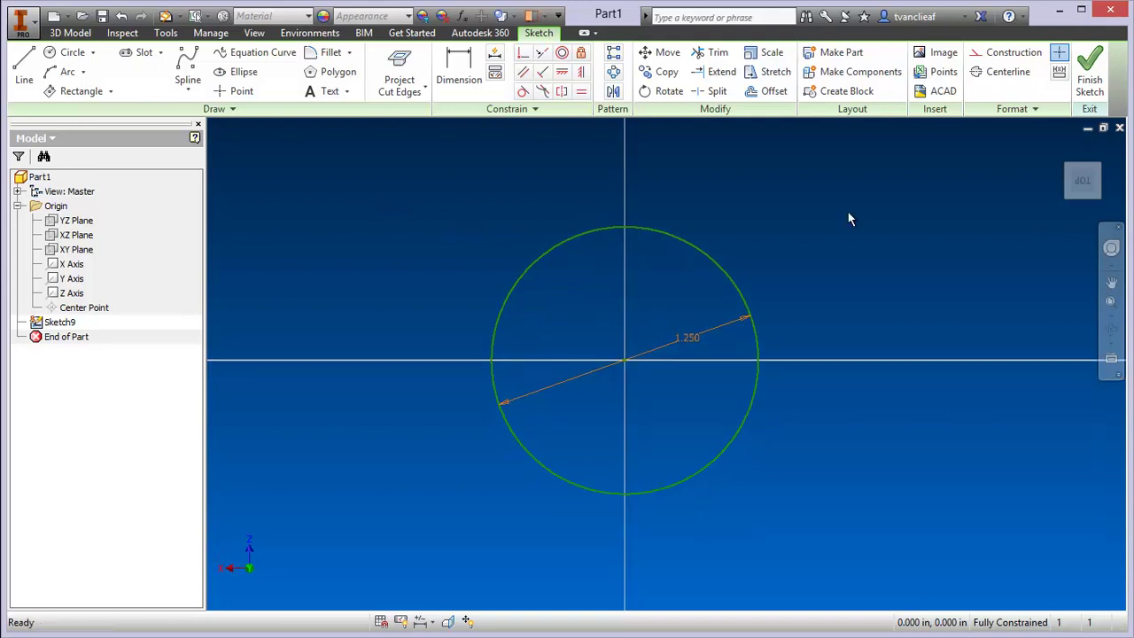
Finish the circle sketch and return to 3D part modelling.
{"action": "left_click", "coordinate": [1092, 80]}
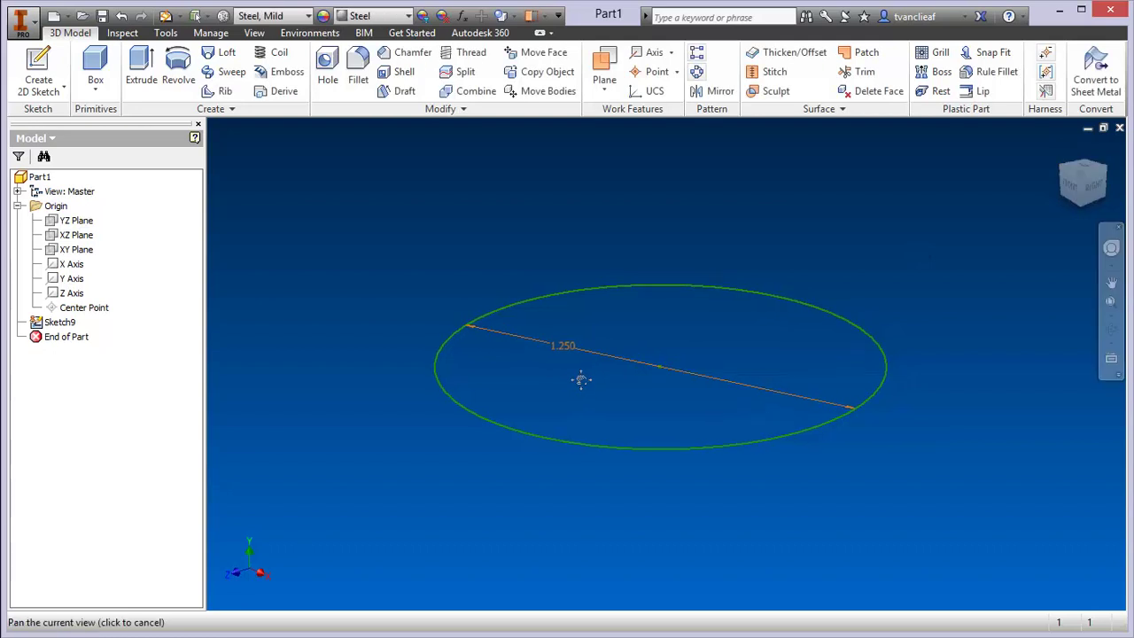
{"action": "middle_click_drag", "start_coordinate": [581, 380], "coordinate": [539, 383]}
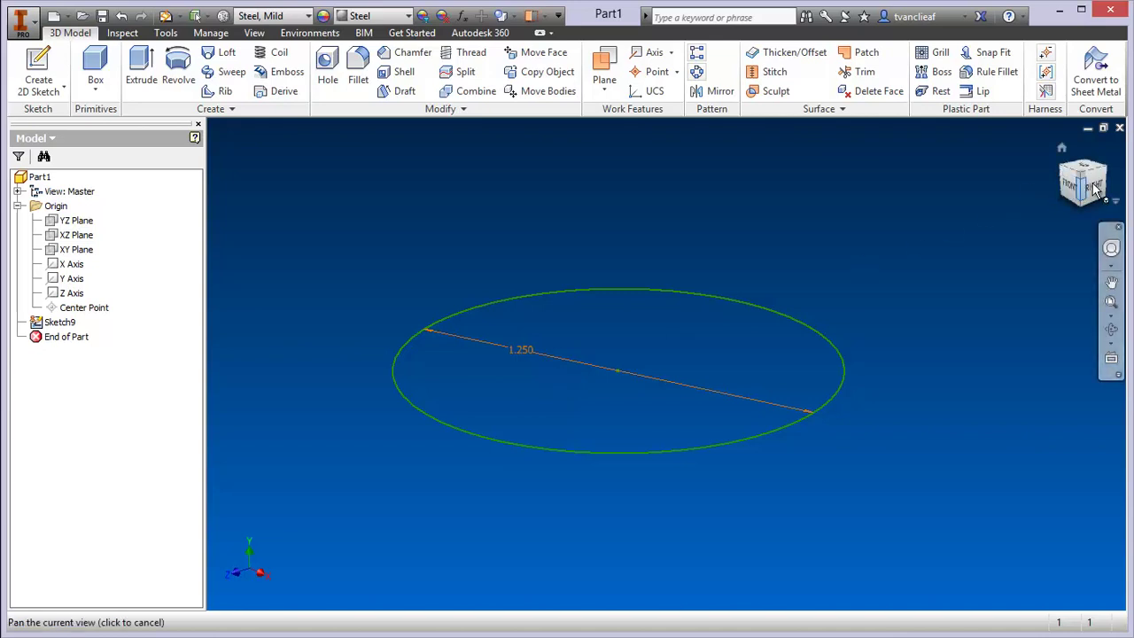
{"action": "left_click", "coordinate": [1082, 180]}
{"action": "left_click", "coordinate": [1067, 175]}
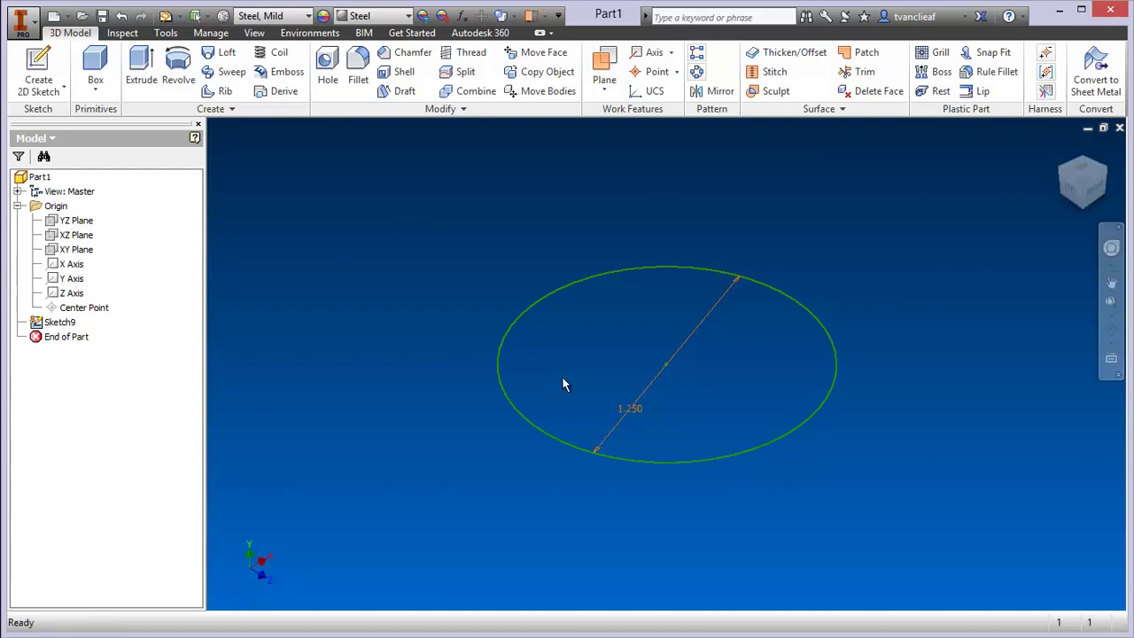
{"action": "key", "text": "F2"}
{"action": "left_click_drag", "start_coordinate": [567, 384], "coordinate": [542, 483]}
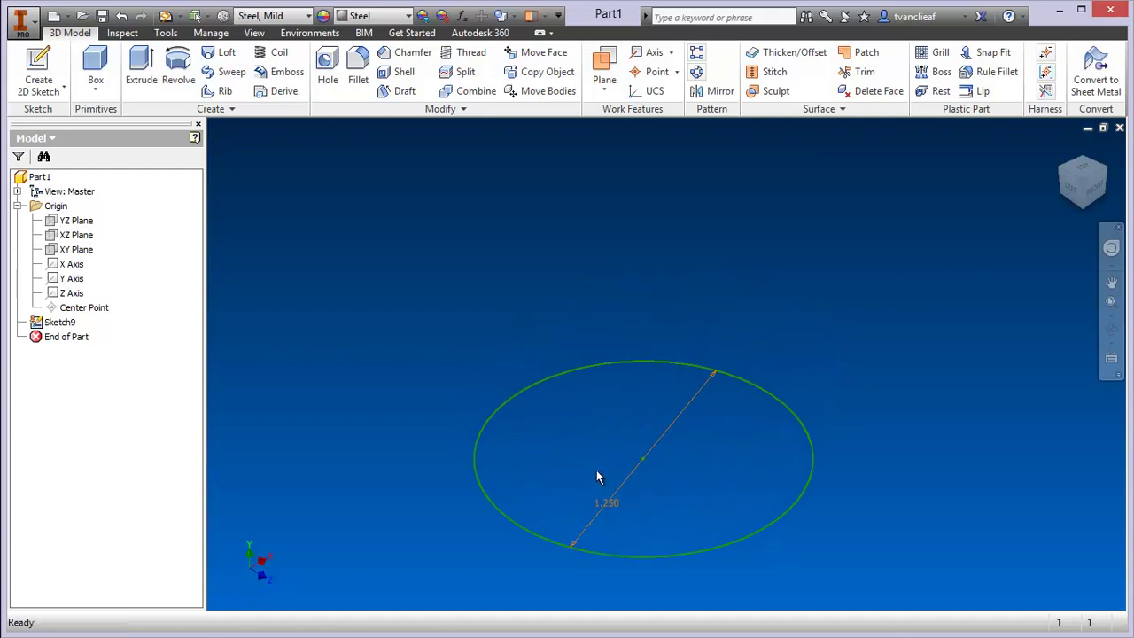
Extrude the 1.25 in circle 1.75 in upward in a single direction as a new solid cylinder.
{"action": "left_click", "coordinate": [144, 80]}
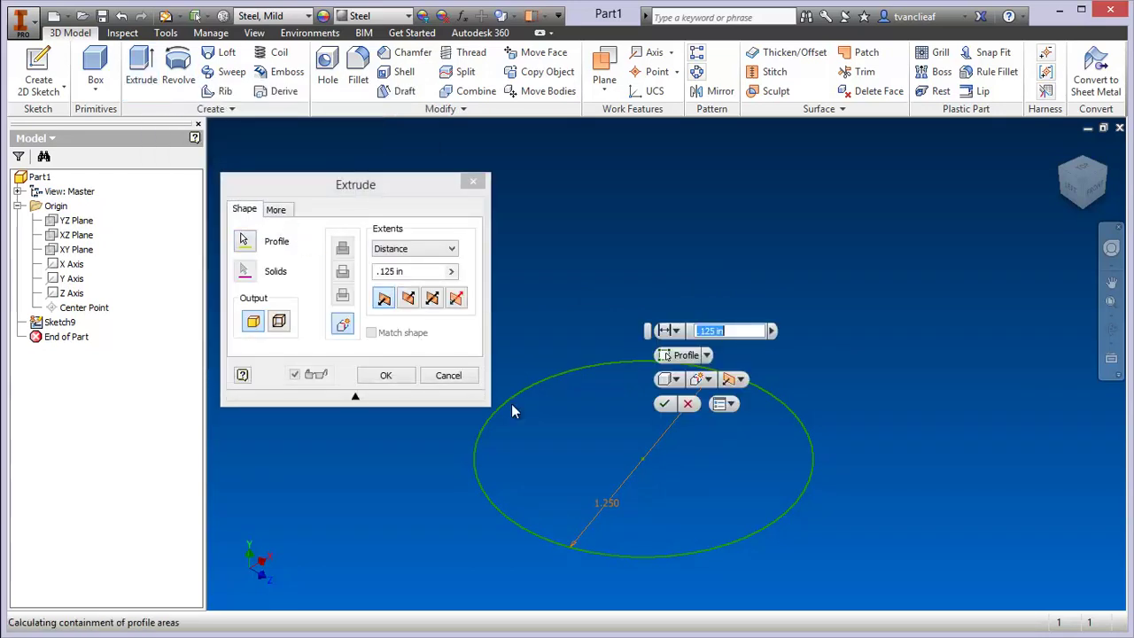
{"action": "middle_click_drag", "start_coordinate": [758, 503], "coordinate": [989, 468]}
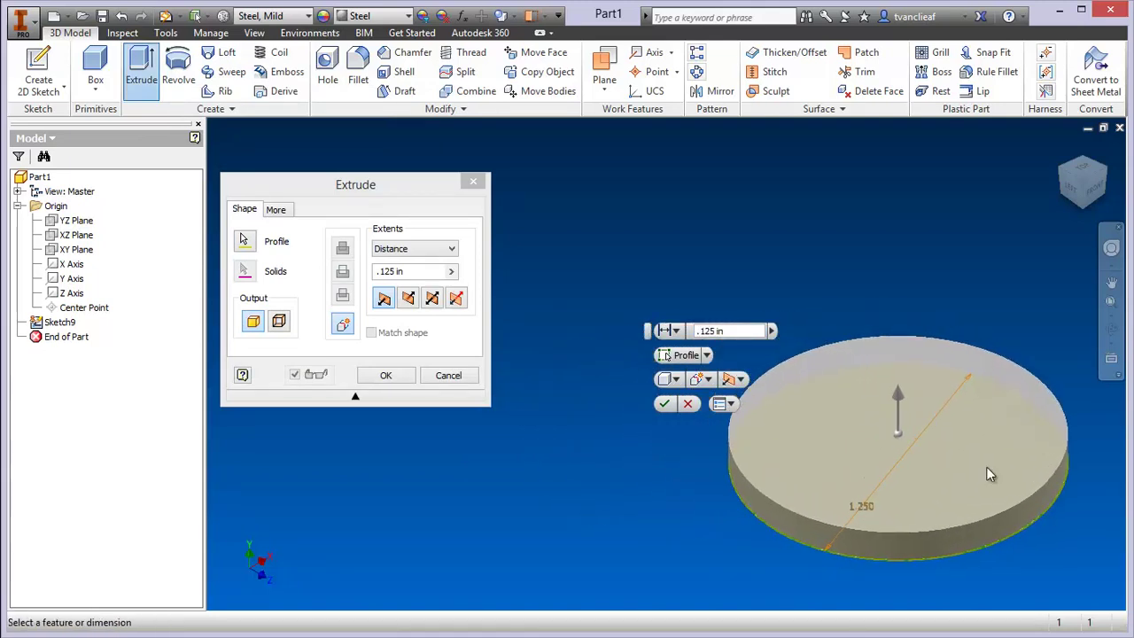
{"action": "left_click", "coordinate": [408, 300]}
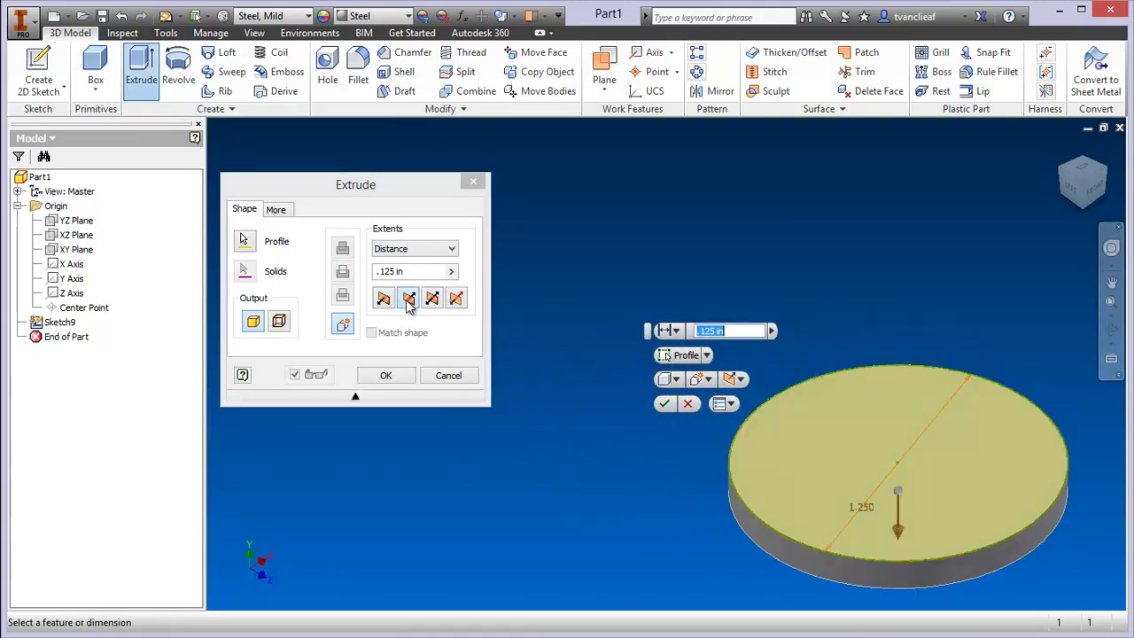
{"action": "left_click", "coordinate": [432, 299]}
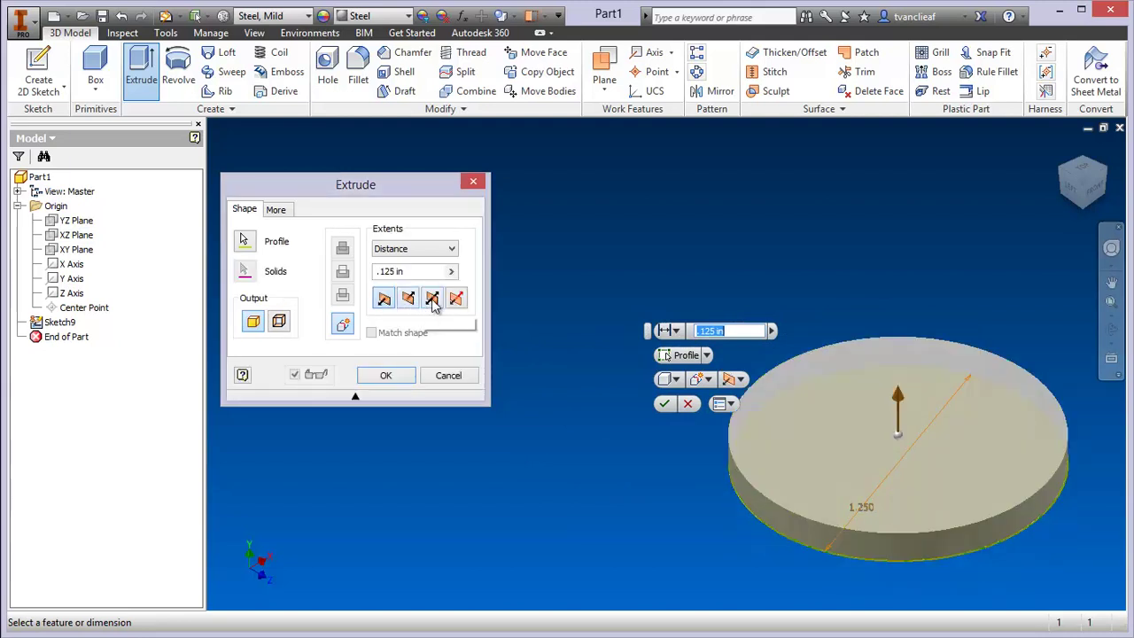
{"action": "left_click", "coordinate": [388, 273]}
{"action": "left_click_drag", "start_coordinate": [394, 276], "coordinate": [365, 278]}
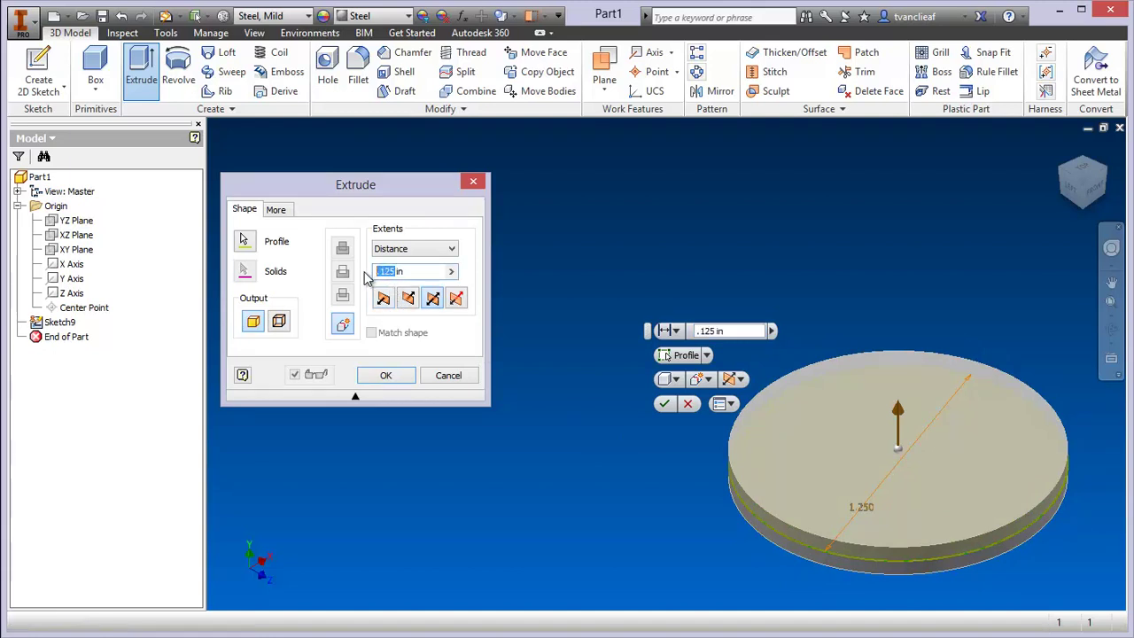
{"action": "type", "text": "1."}
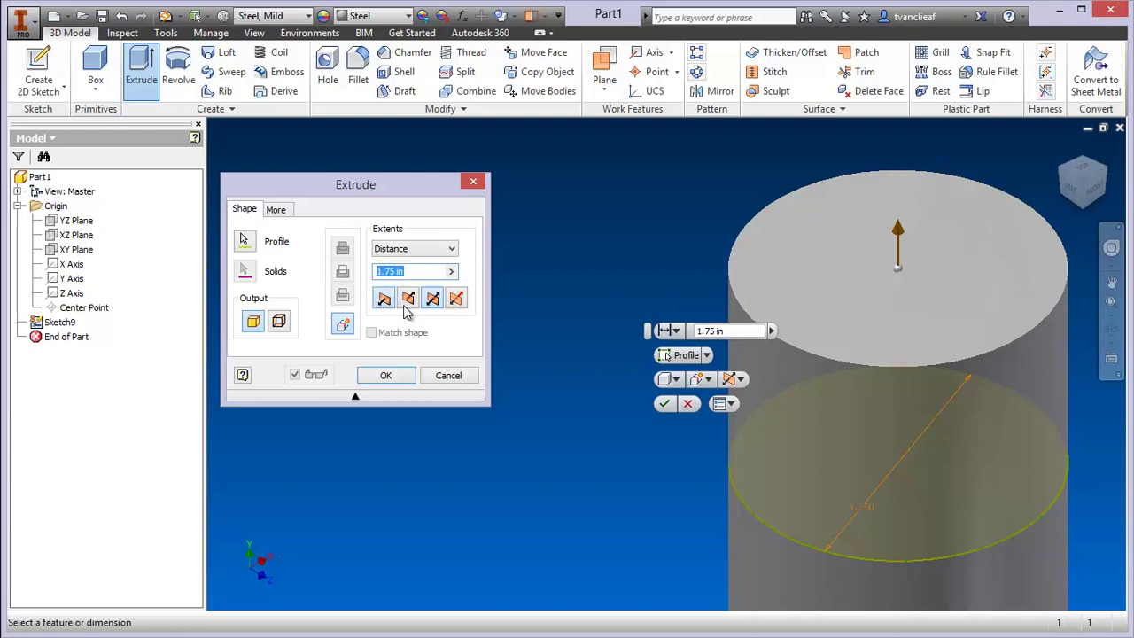
{"action": "middle_click_drag", "start_coordinate": [934, 379], "coordinate": [841, 434]}
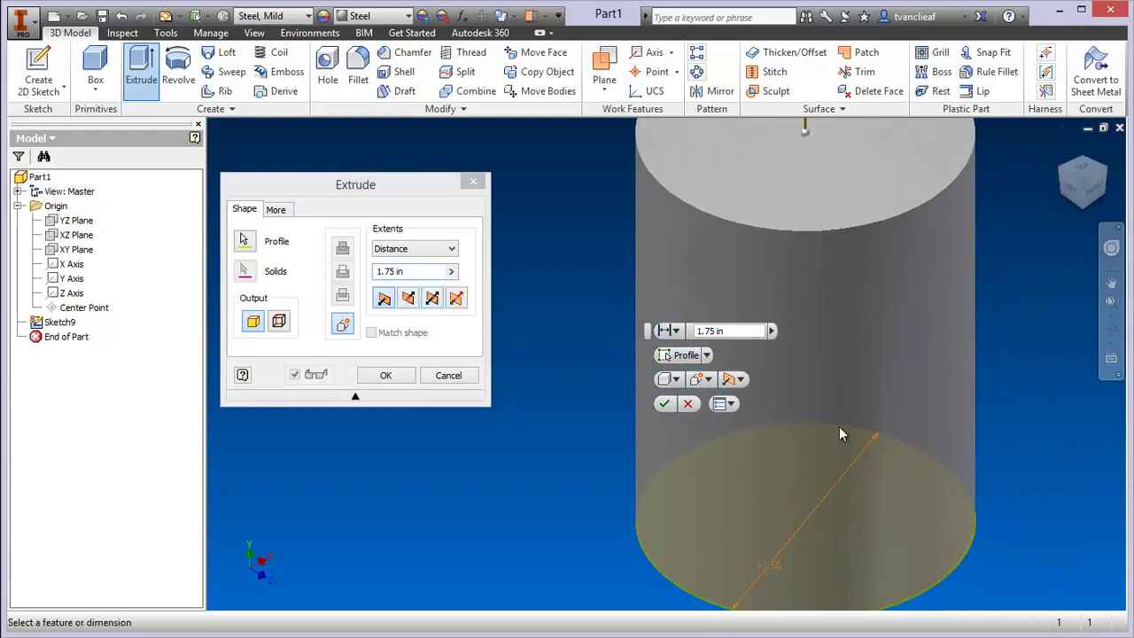
{"action": "scroll", "coordinate": [841, 434], "scroll_direction": "down", "scroll_amount": 3}
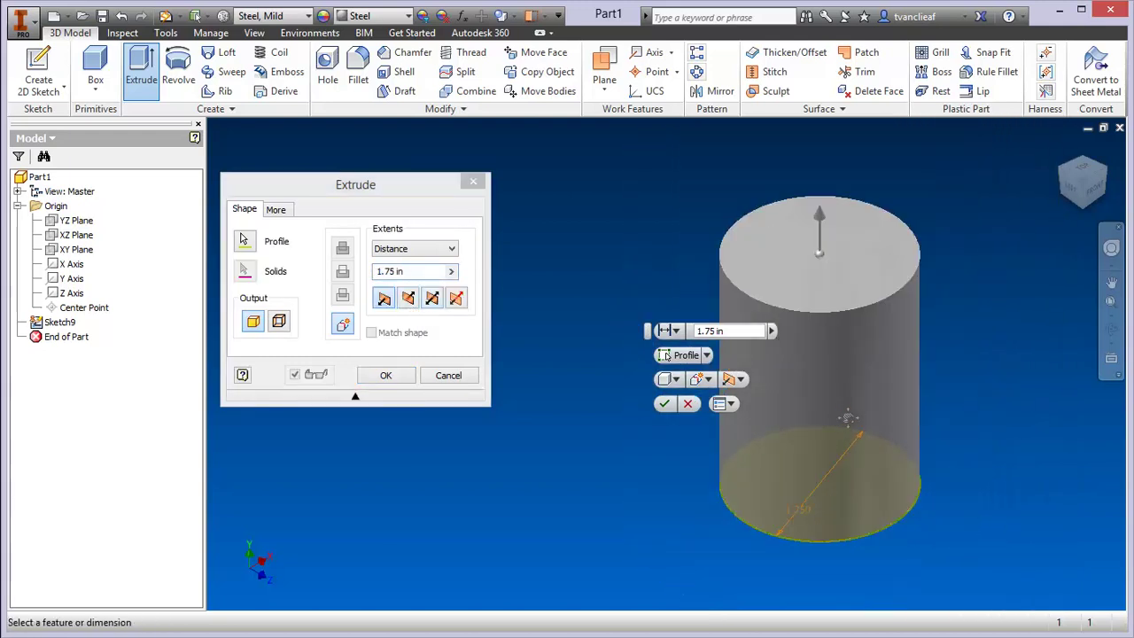
{"action": "left_click", "coordinate": [404, 377]}
{"action": "middle_click_drag", "start_coordinate": [697, 402], "coordinate": [469, 412]}
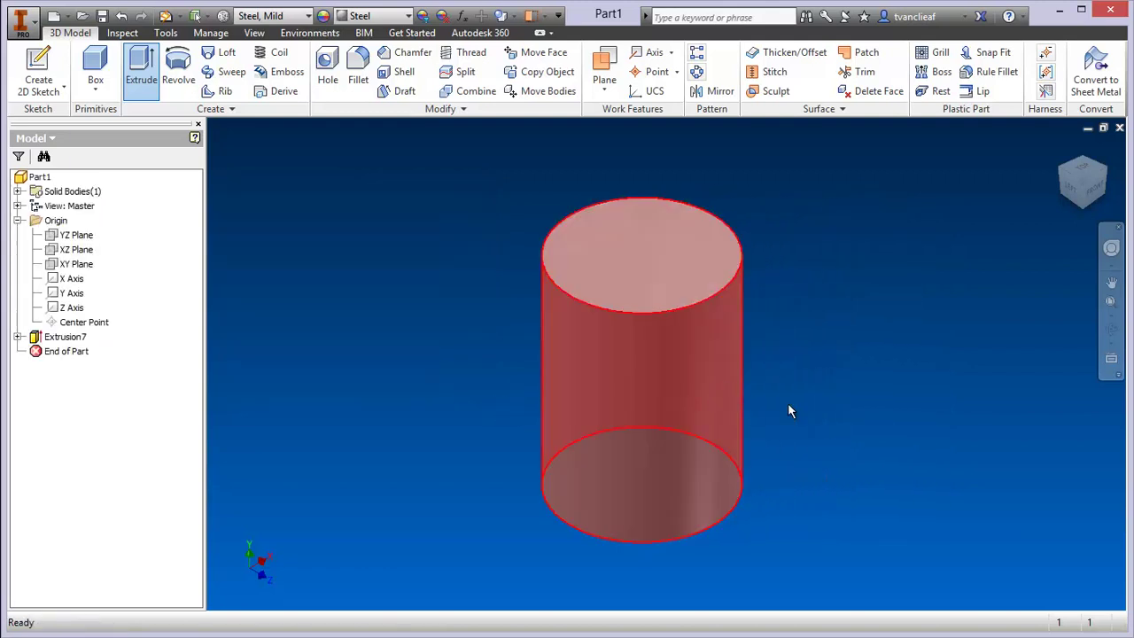
{"action": "key", "text": "Escape"}
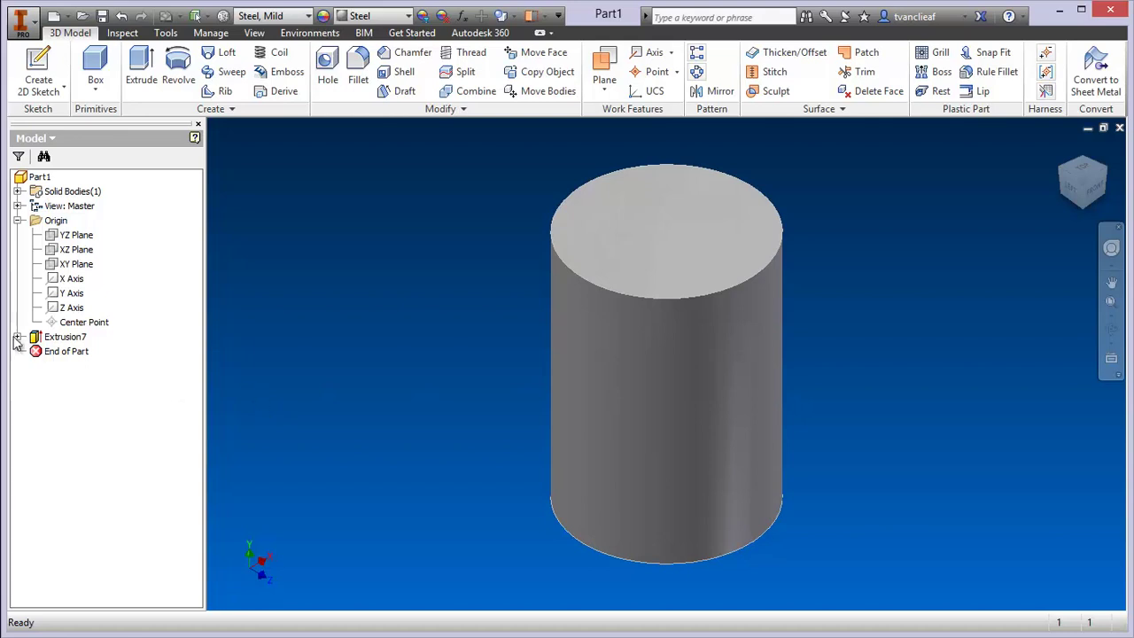
Edit the extrusion's base sketch, set the circle's diameter to 1.5 in and finish the sketch.
{"action": "left_click", "coordinate": [18, 337]}
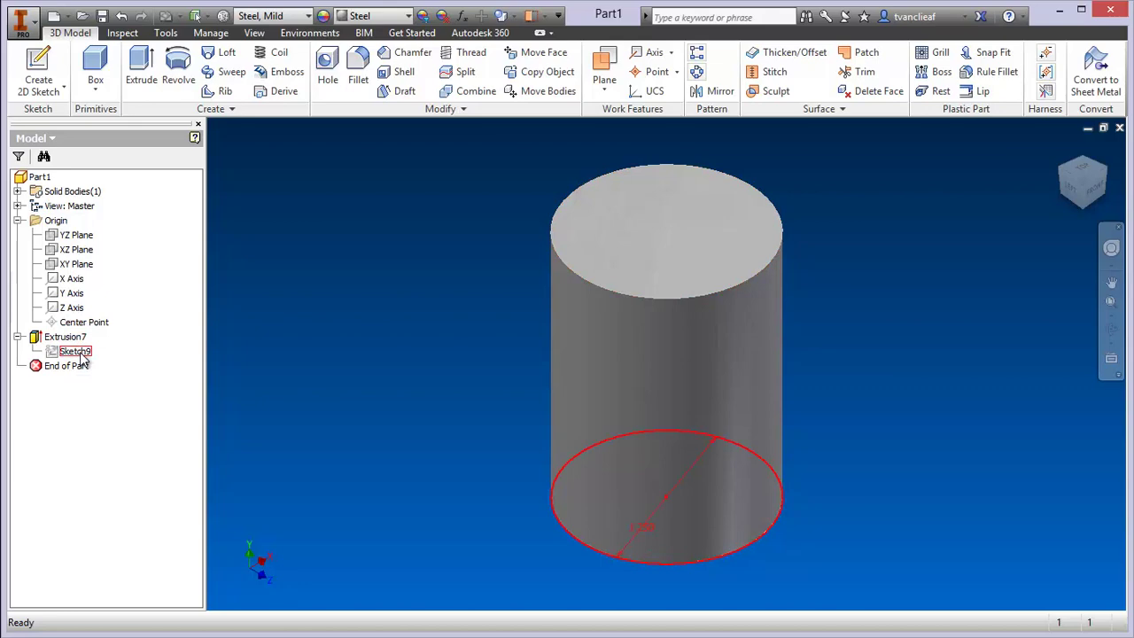
{"action": "double_click", "coordinate": [76, 352]}
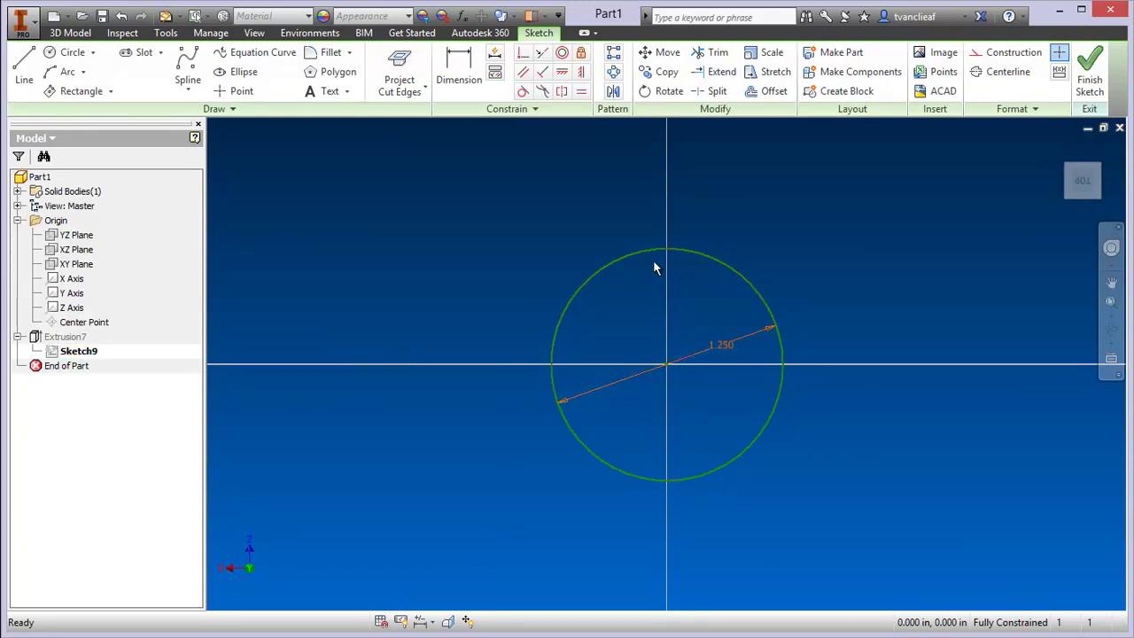
{"action": "double_click", "coordinate": [725, 348]}
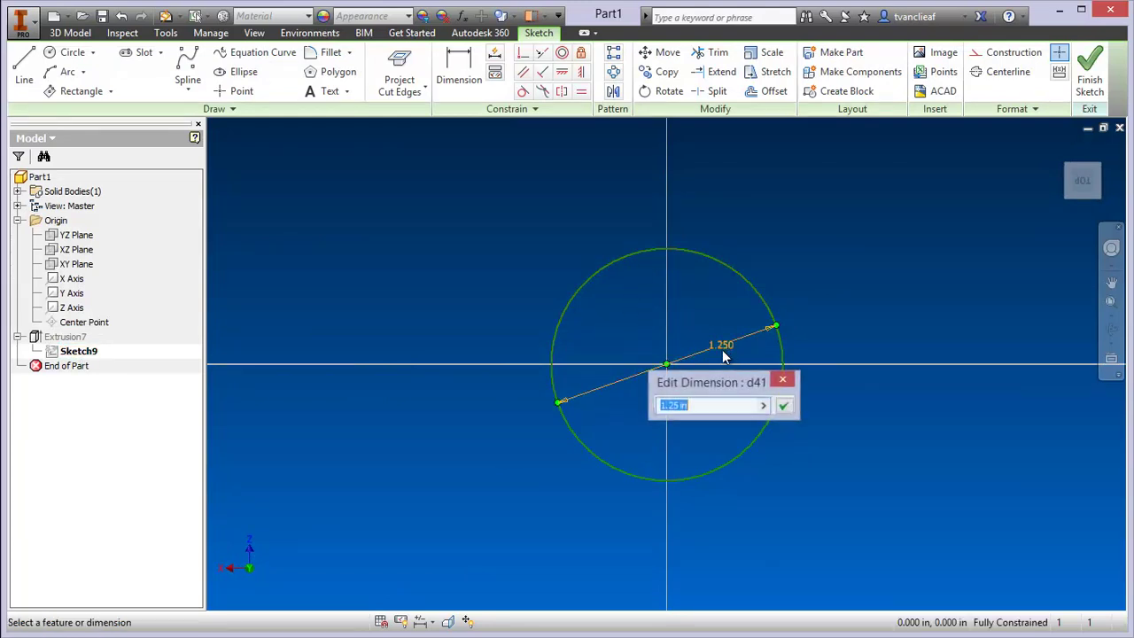
{"action": "left_click", "coordinate": [672, 405]}
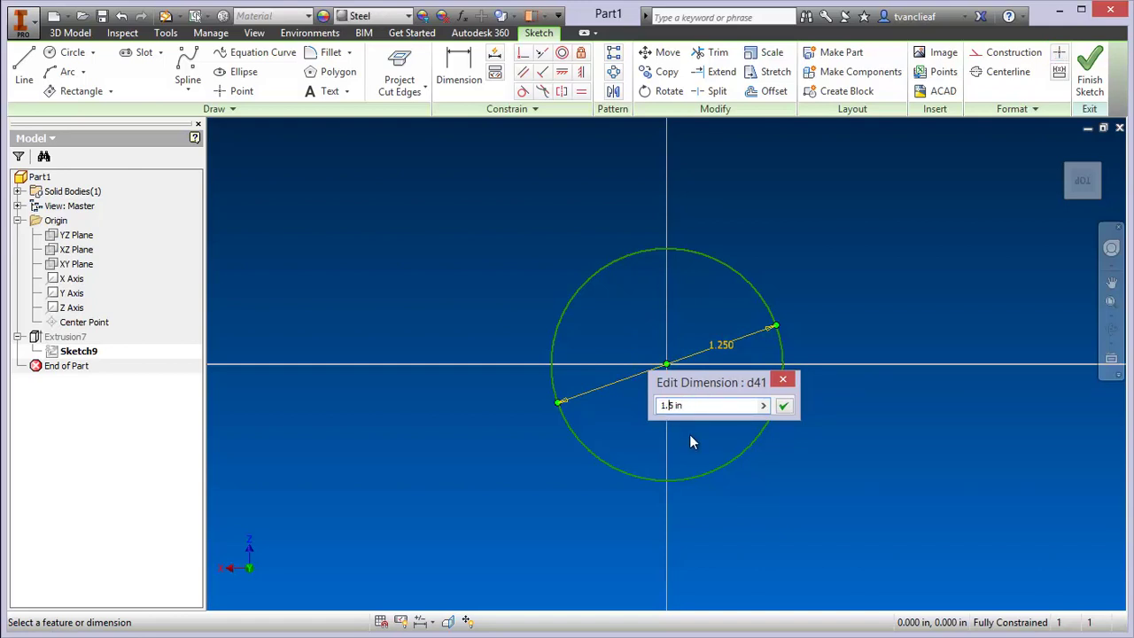
{"action": "left_click", "coordinate": [783, 407]}
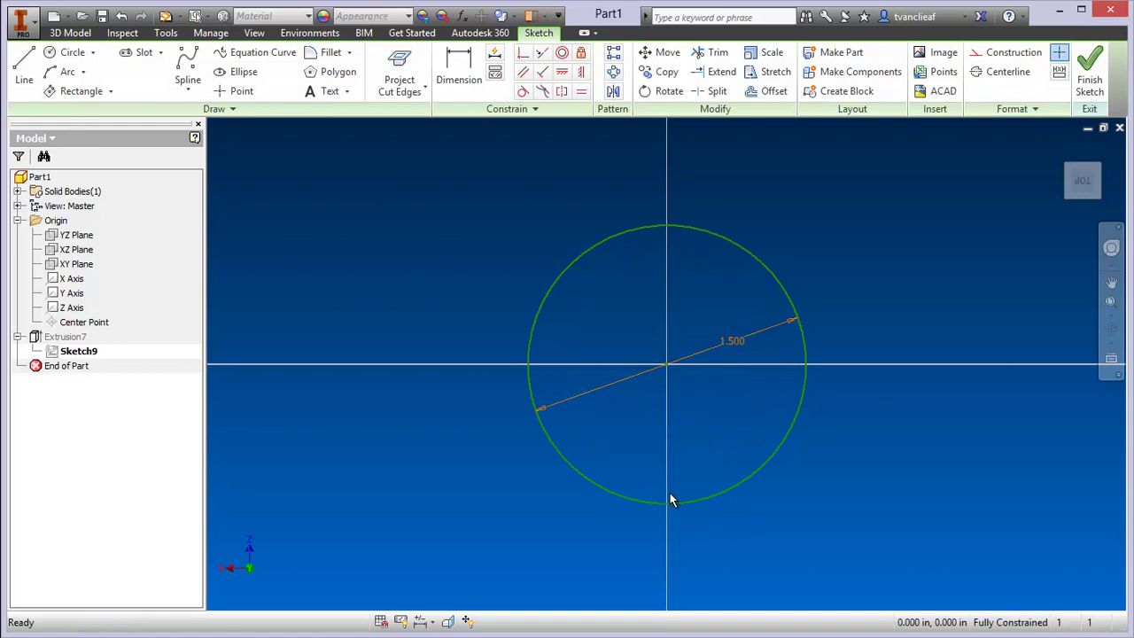
{"action": "left_click", "coordinate": [1094, 82]}
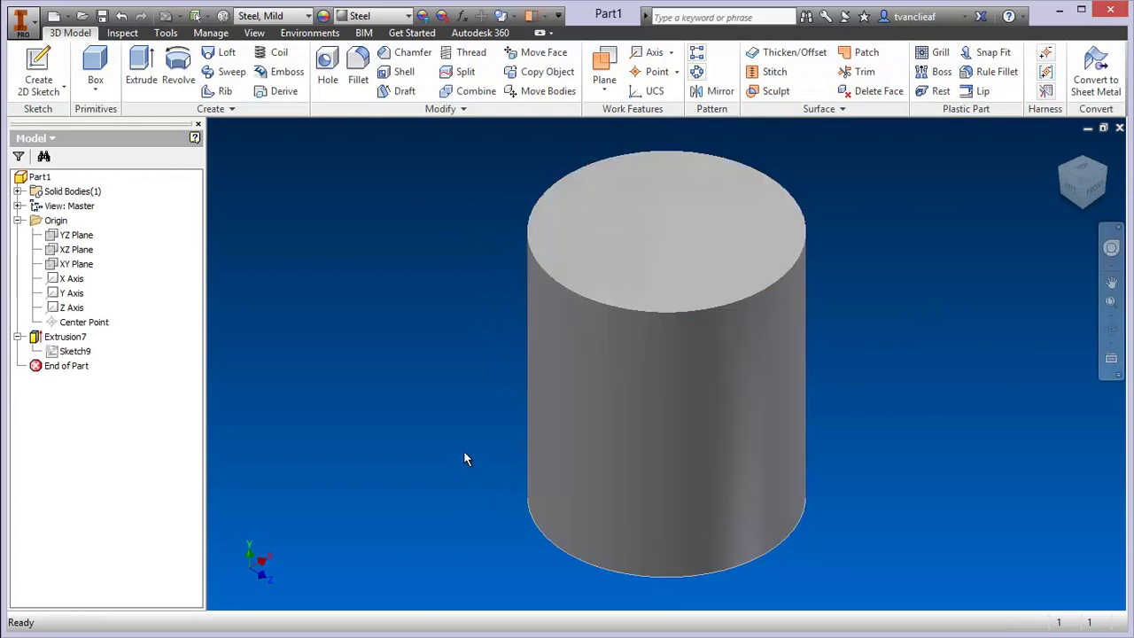
Undo the circle's diameter change and the sketch edit, returning to the extruded cylinder.
{"action": "key", "text": "ctrl+z"}
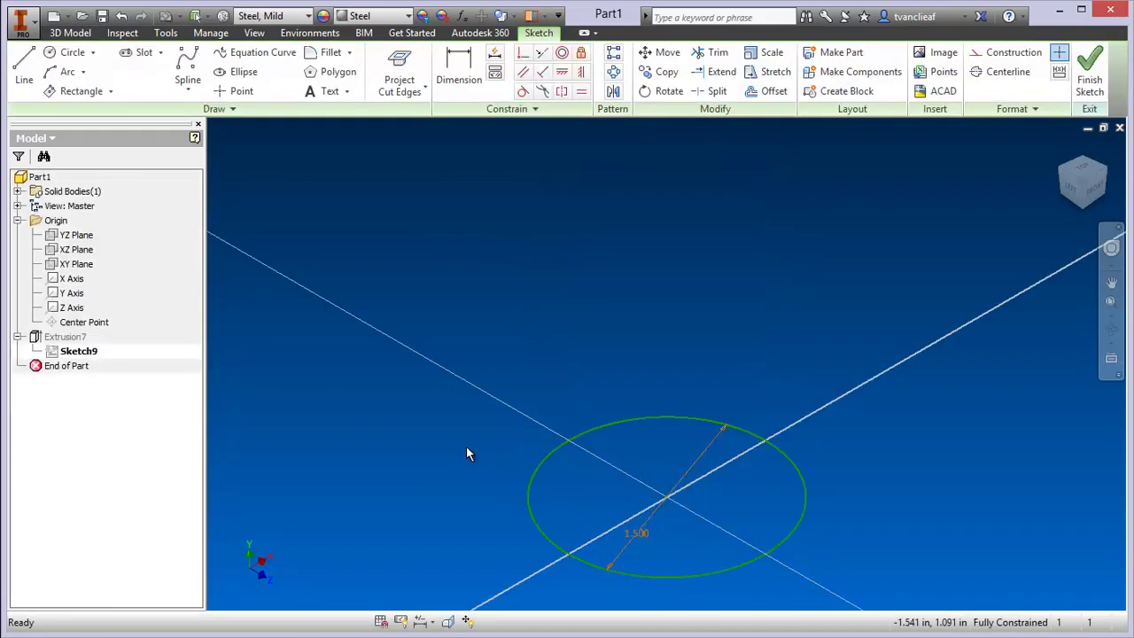
{"action": "key", "text": "ctrl+z"}
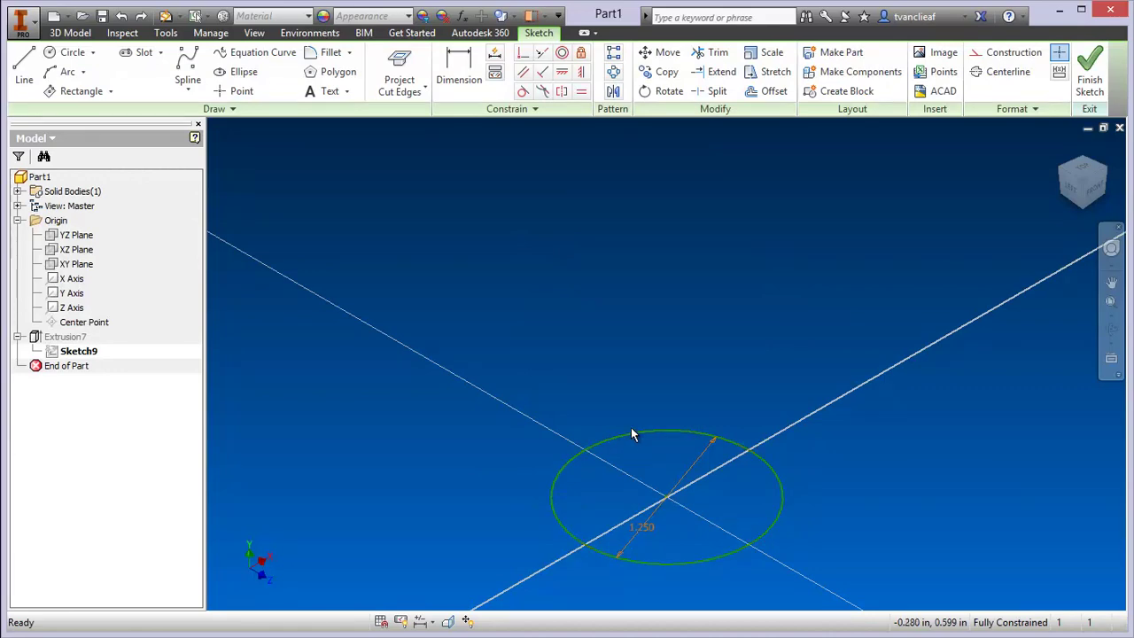
{"action": "key", "text": "ctrl+z"}
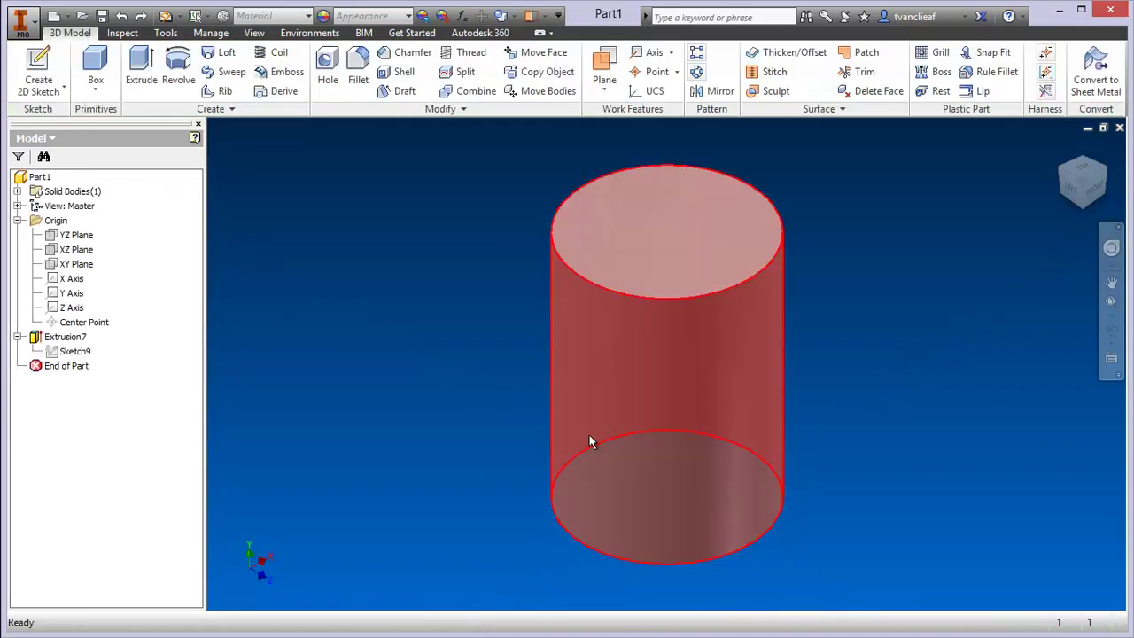
{"action": "key", "text": "F2"}
{"action": "left_click_drag", "start_coordinate": [486, 307], "coordinate": [468, 330]}
{"action": "key", "text": "Escape"}
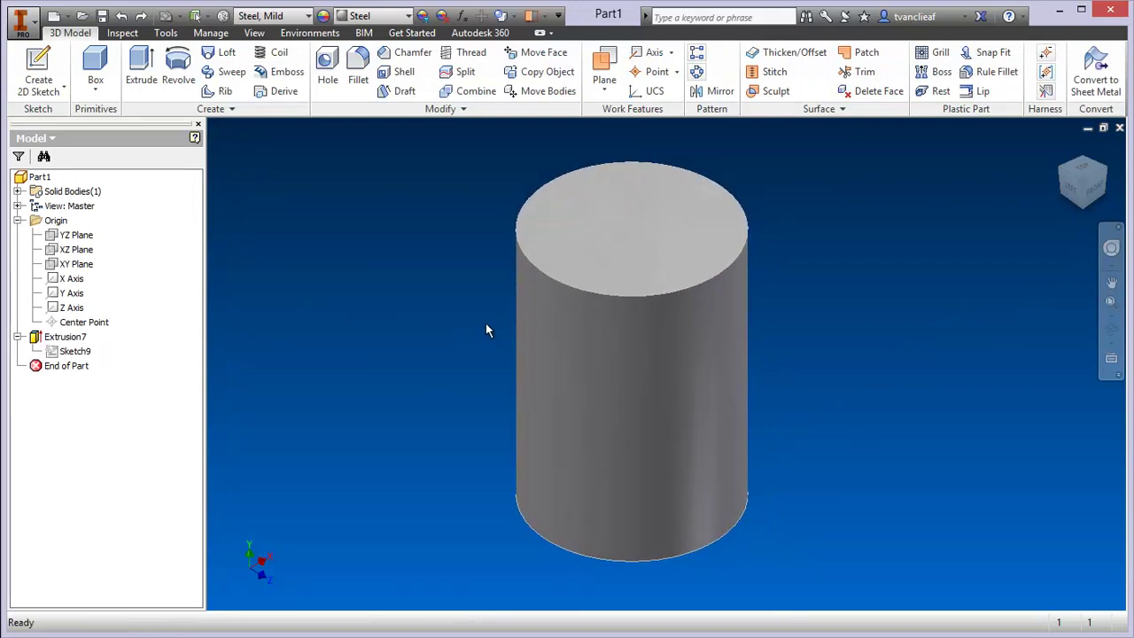
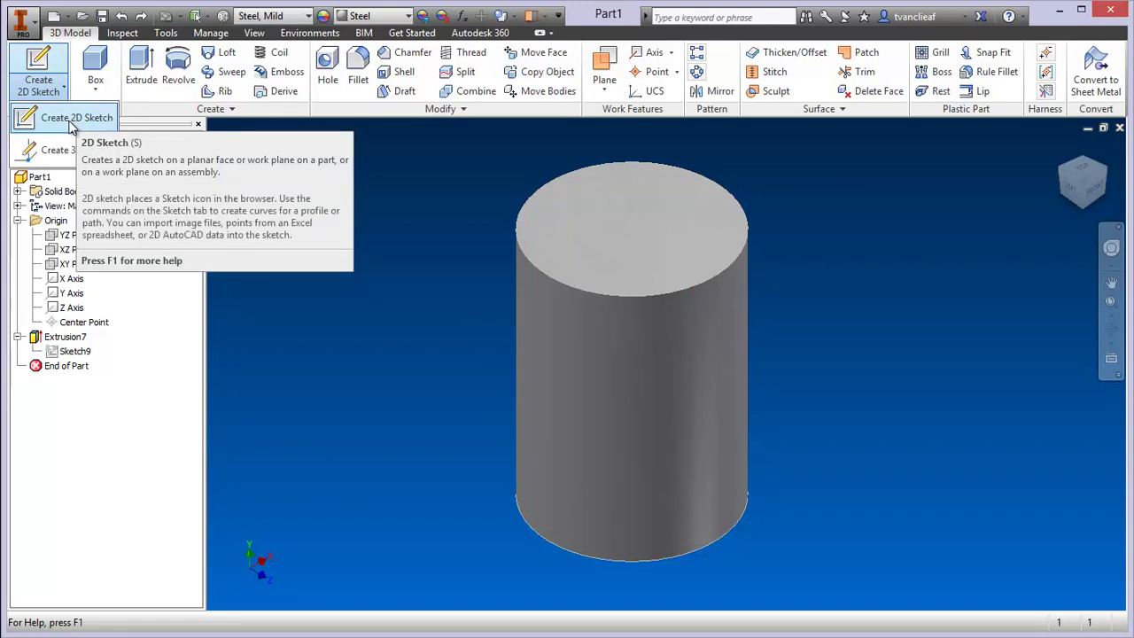
Create a 2D sketch on the vertical YZ plane and slice the cylinder's graphics at the sketch plane.
{"action": "left_click", "coordinate": [72, 124]}
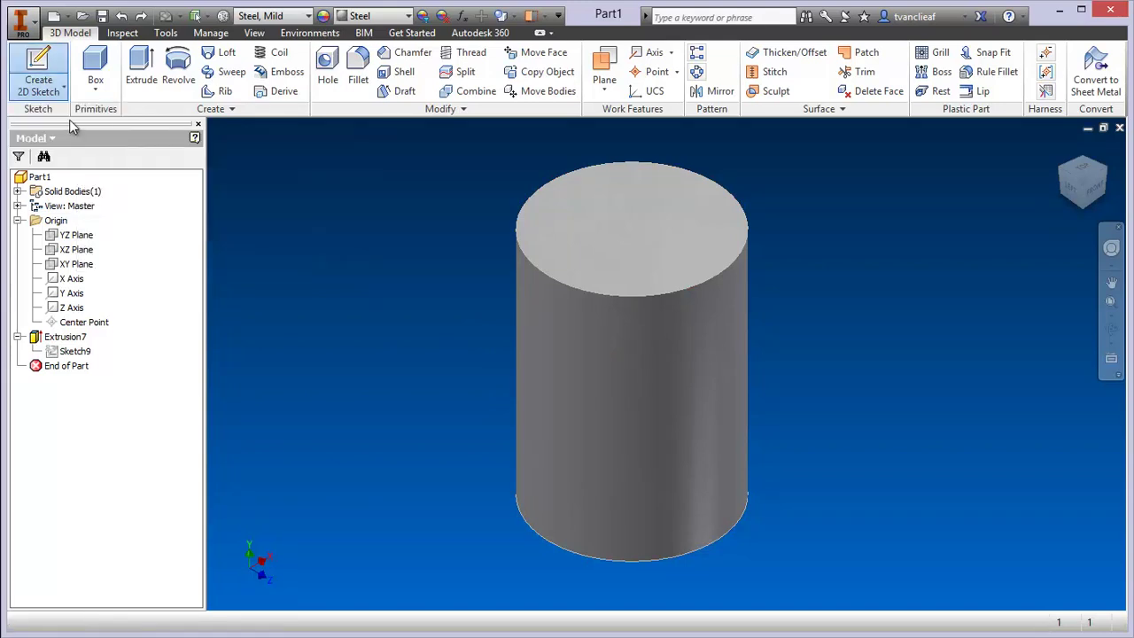
{"action": "left_click", "coordinate": [81, 239]}
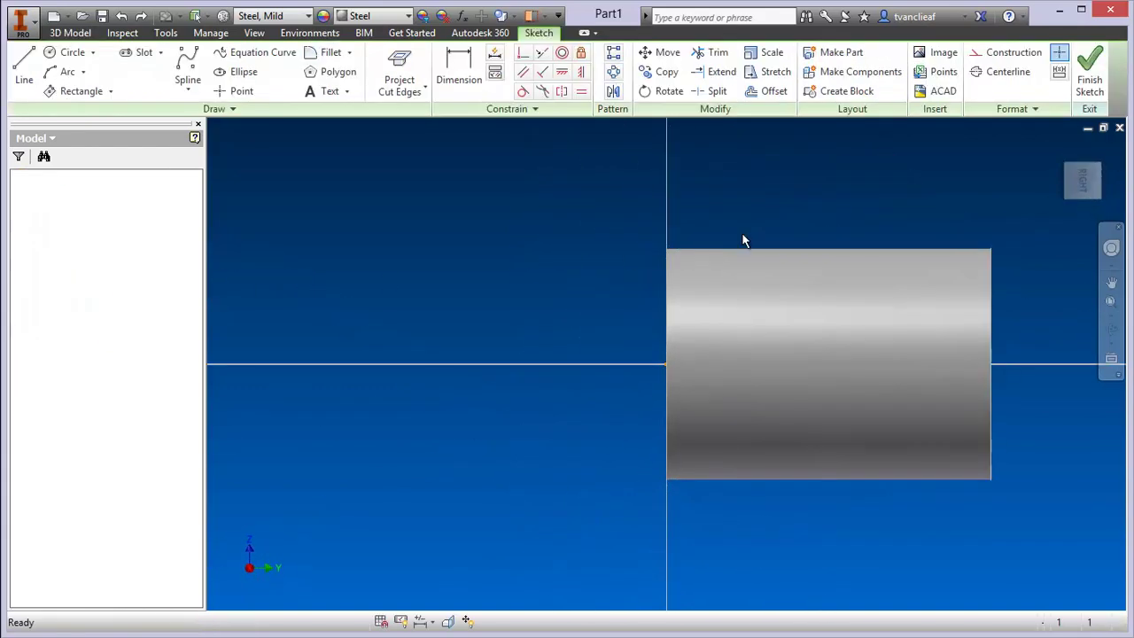
{"action": "left_click", "coordinate": [1109, 152]}
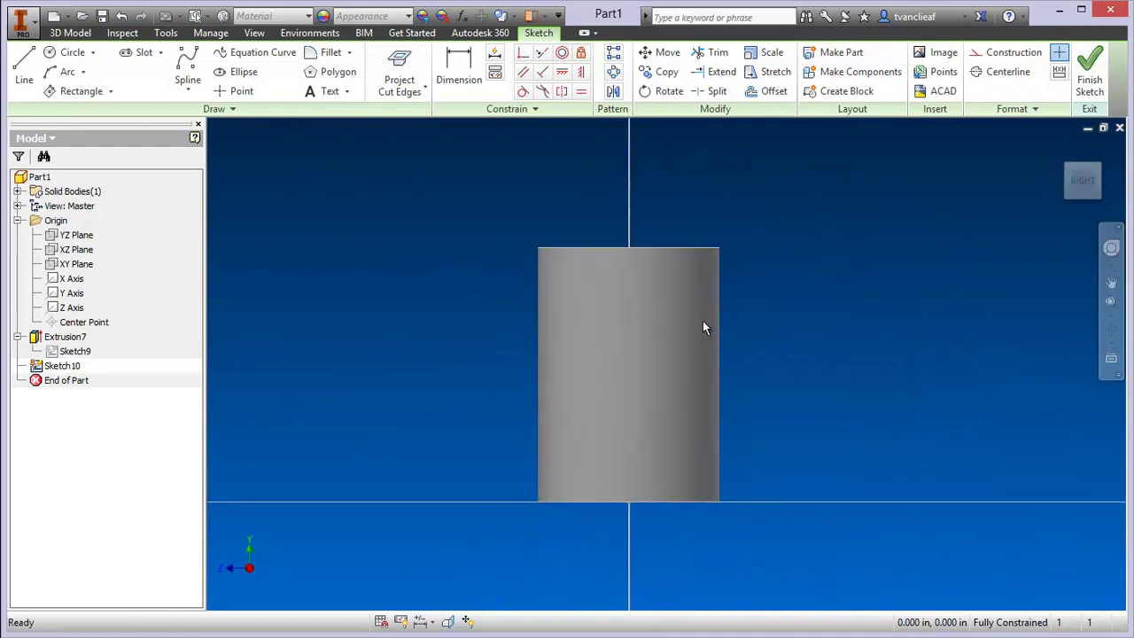
{"action": "right_click", "coordinate": [624, 322]}
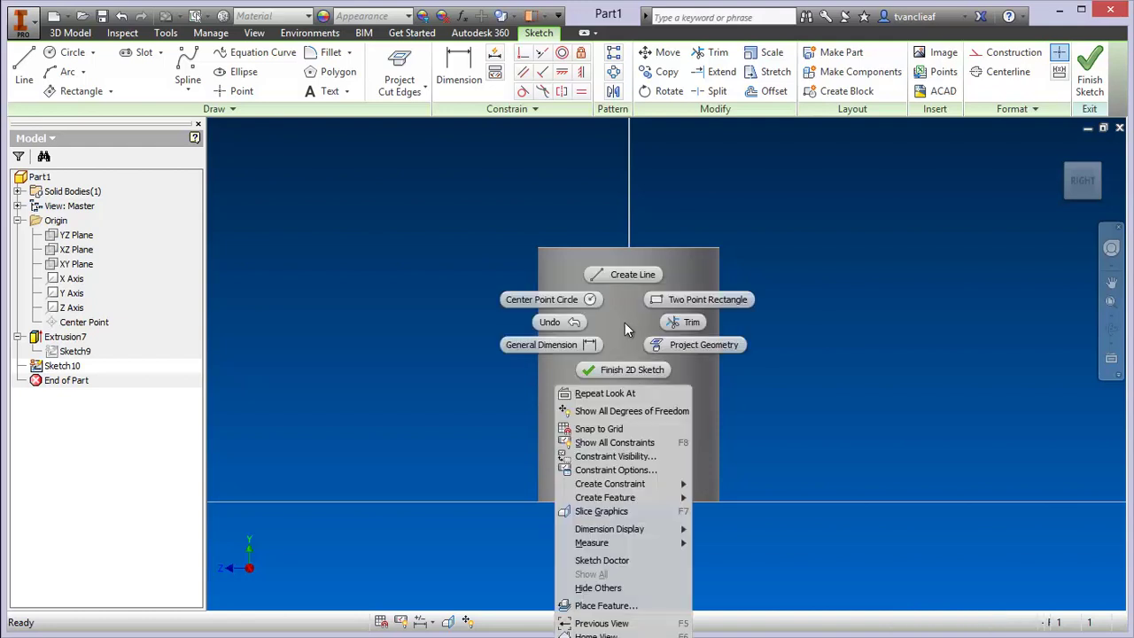
{"action": "left_click", "coordinate": [601, 511]}
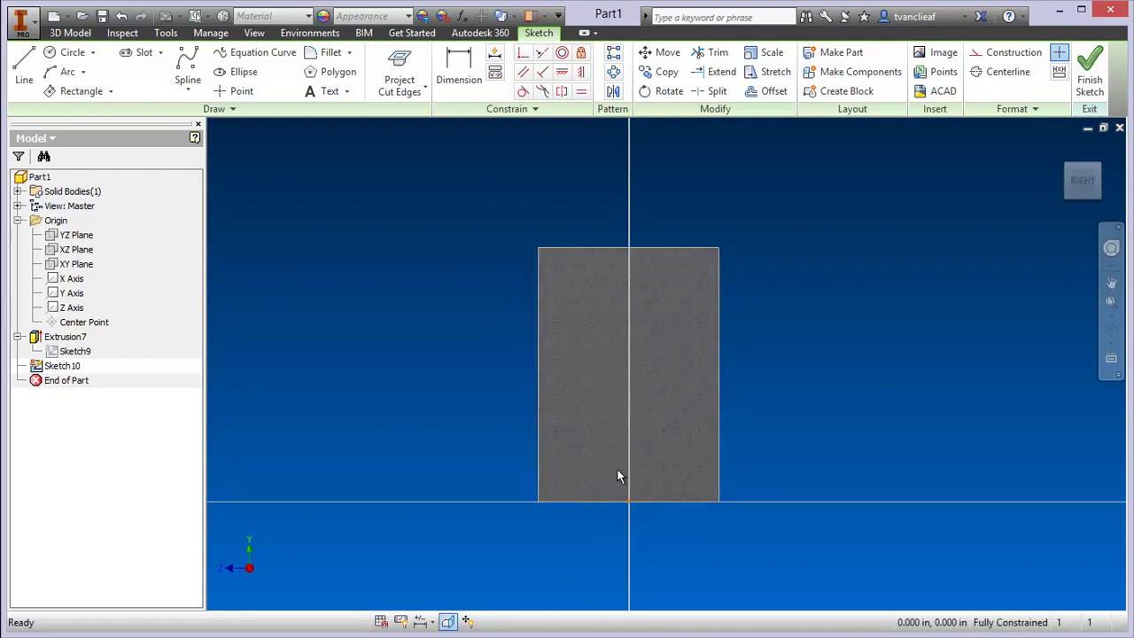
Project the cylinder's cut edges into the sketch and convert the projected outline to construction lines.
{"action": "scroll", "coordinate": [659, 342], "scroll_direction": "up", "scroll_amount": 3}
{"action": "scroll", "coordinate": [659, 342], "scroll_direction": "down", "scroll_amount": 3}
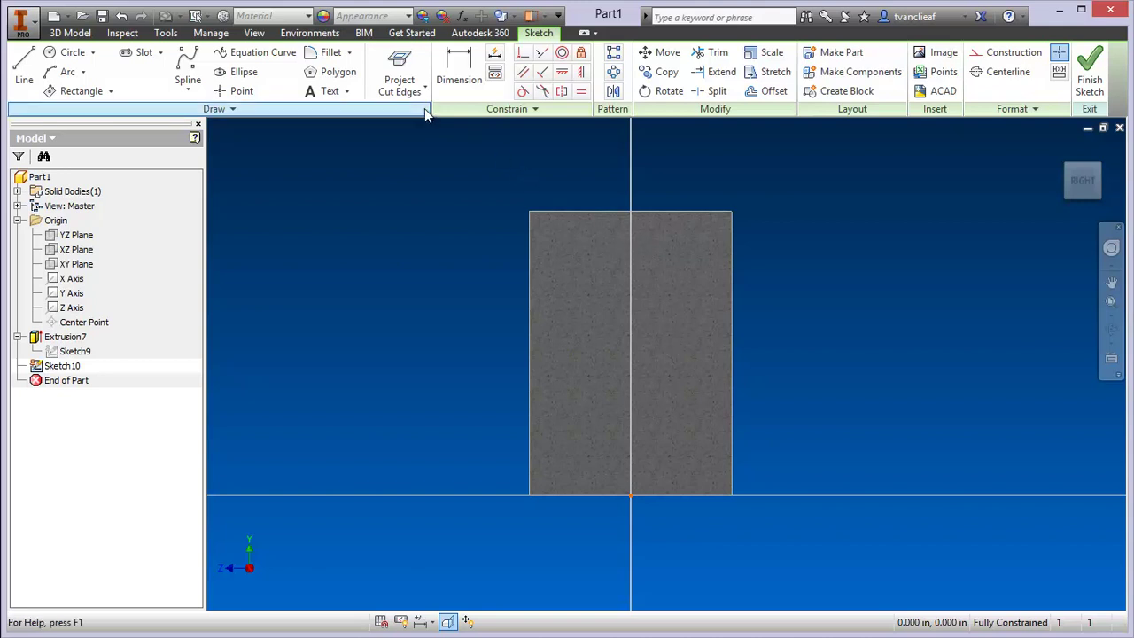
{"action": "left_click", "coordinate": [400, 85]}
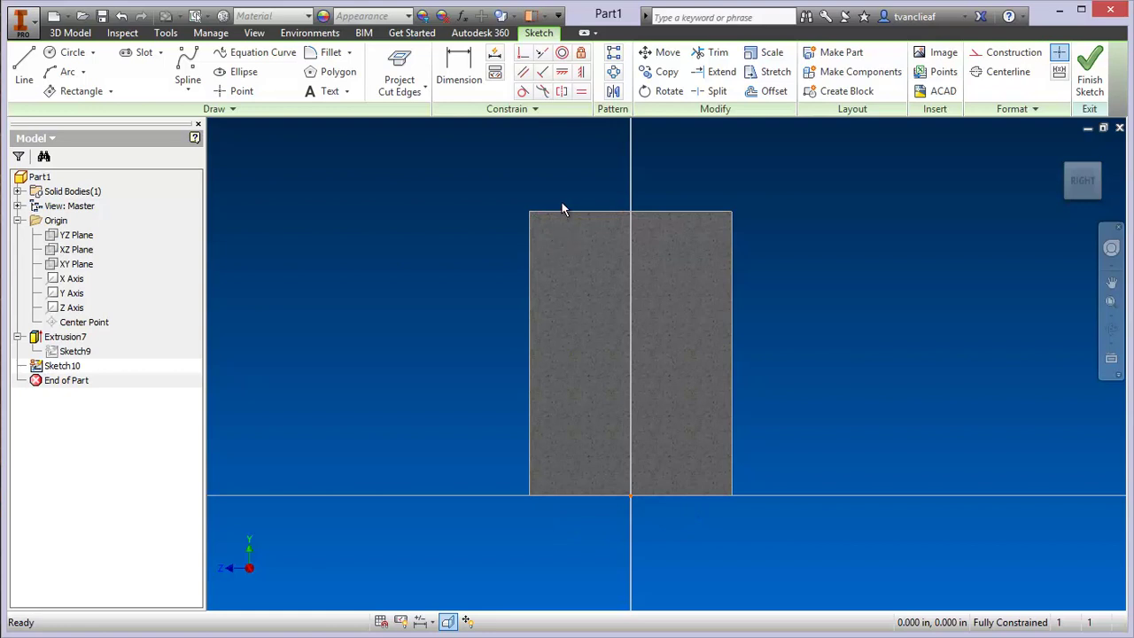
{"action": "left_click", "coordinate": [403, 94]}
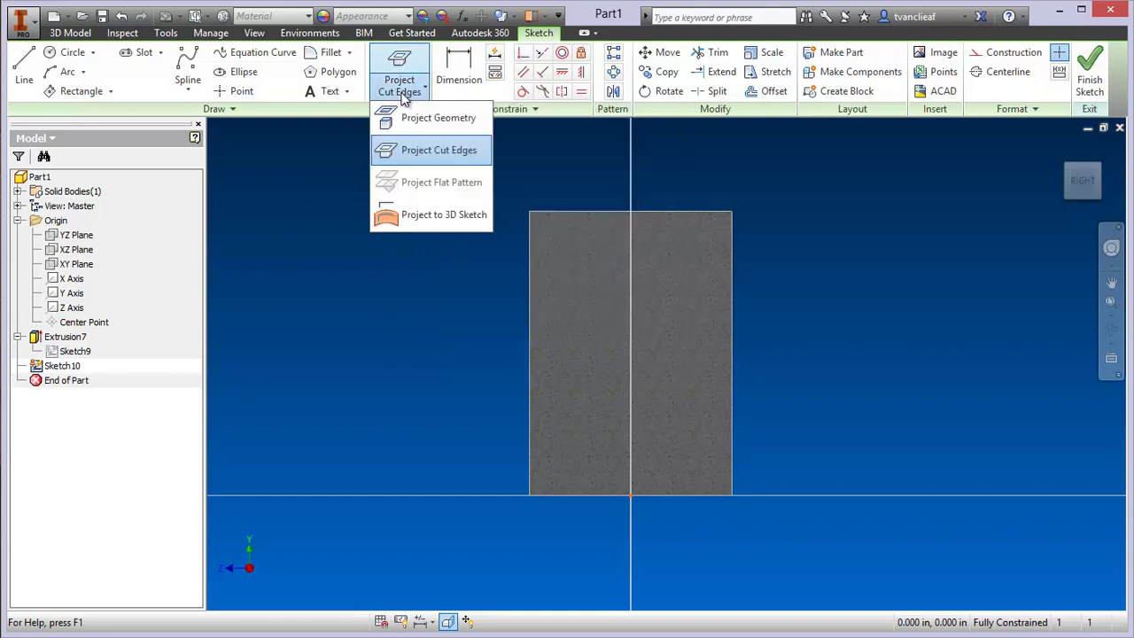
{"action": "left_click", "coordinate": [424, 152]}
{"action": "left_click_drag", "start_coordinate": [508, 178], "coordinate": [764, 513]}
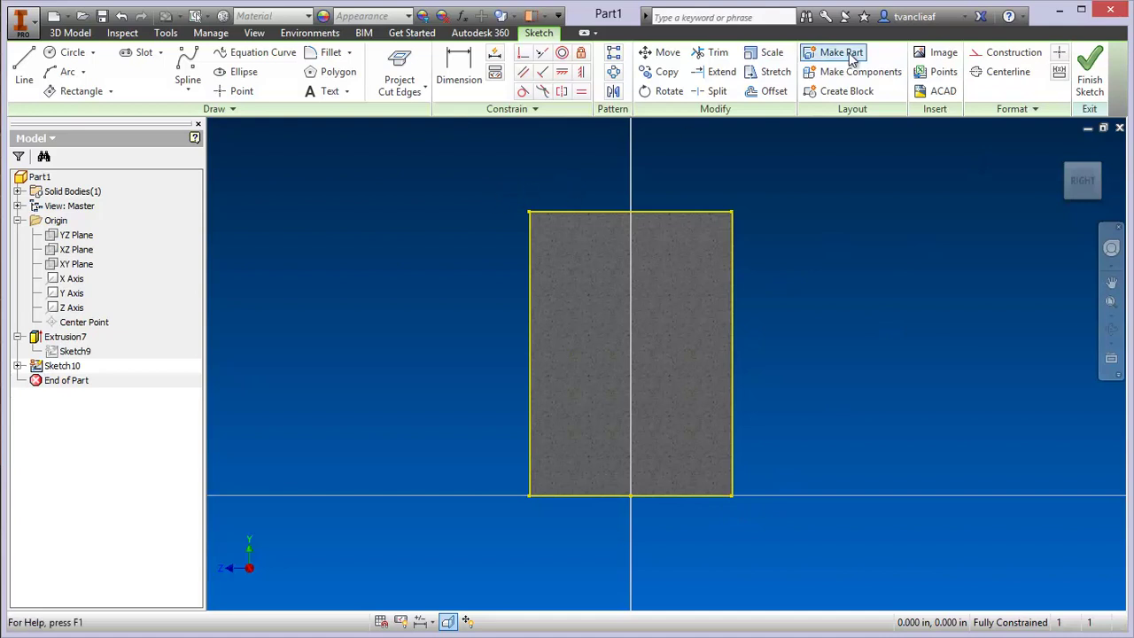
{"action": "left_click", "coordinate": [1007, 55]}
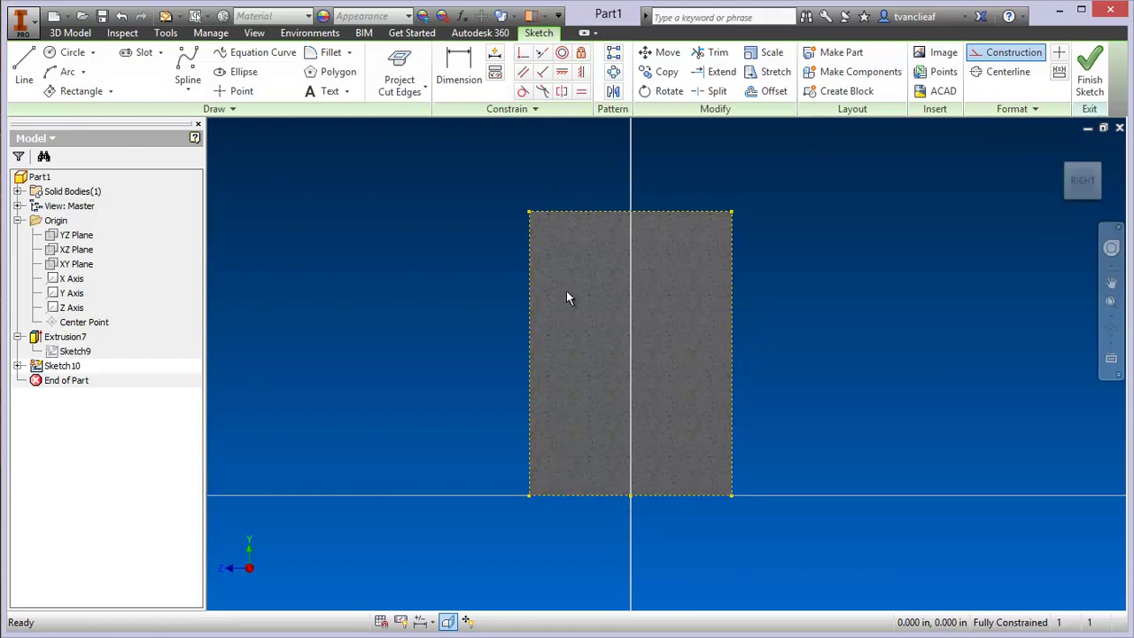
{"action": "left_click", "coordinate": [510, 309]}
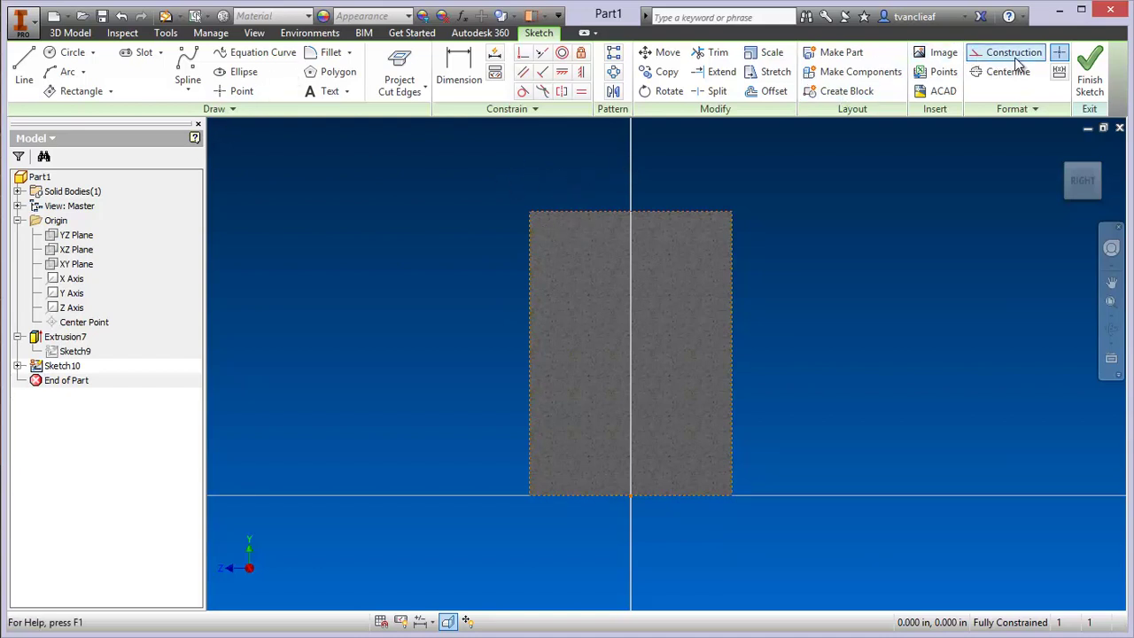
Draw a 0.25 in vertical line down from the cylinder outline's top edge, between its left side and the centre.
{"action": "left_click", "coordinate": [25, 78]}
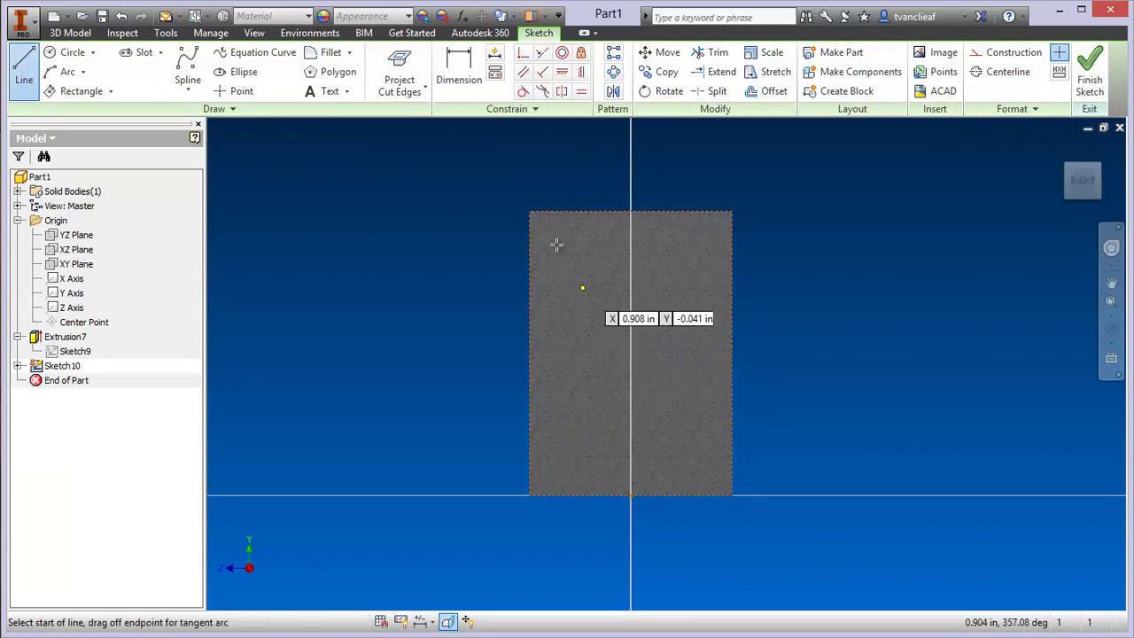
{"action": "scroll", "coordinate": [504, 303], "scroll_direction": "up", "scroll_amount": 1}
{"action": "scroll", "coordinate": [510, 297], "scroll_direction": "down", "scroll_amount": 2}
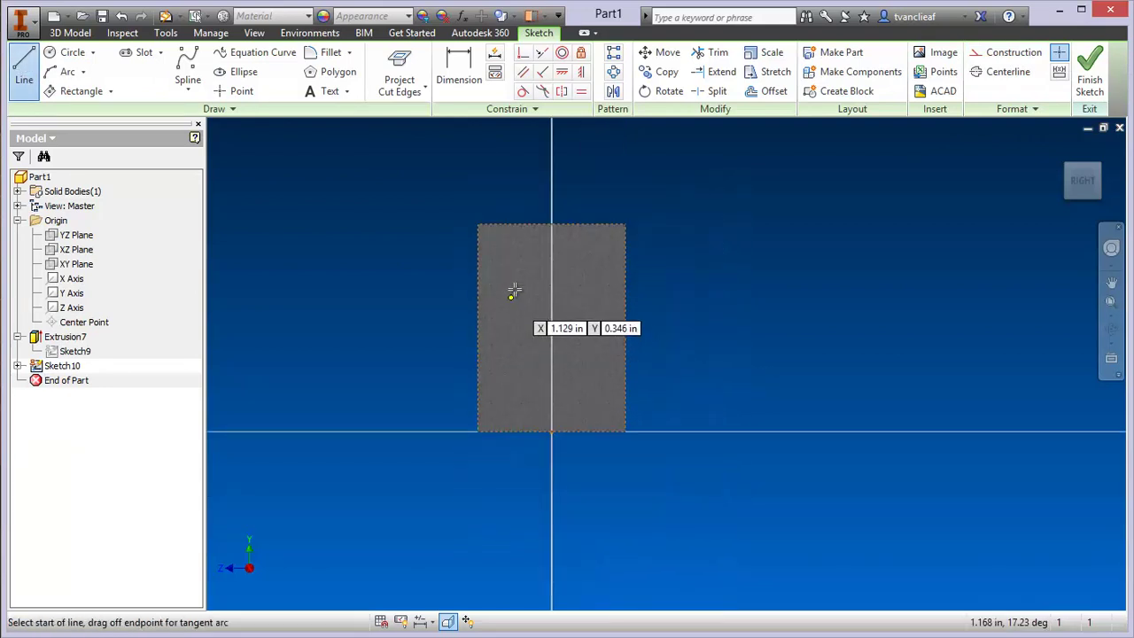
{"action": "scroll", "coordinate": [526, 273], "scroll_direction": "up", "scroll_amount": 1}
{"action": "scroll", "coordinate": [508, 276], "scroll_direction": "up", "scroll_amount": 1}
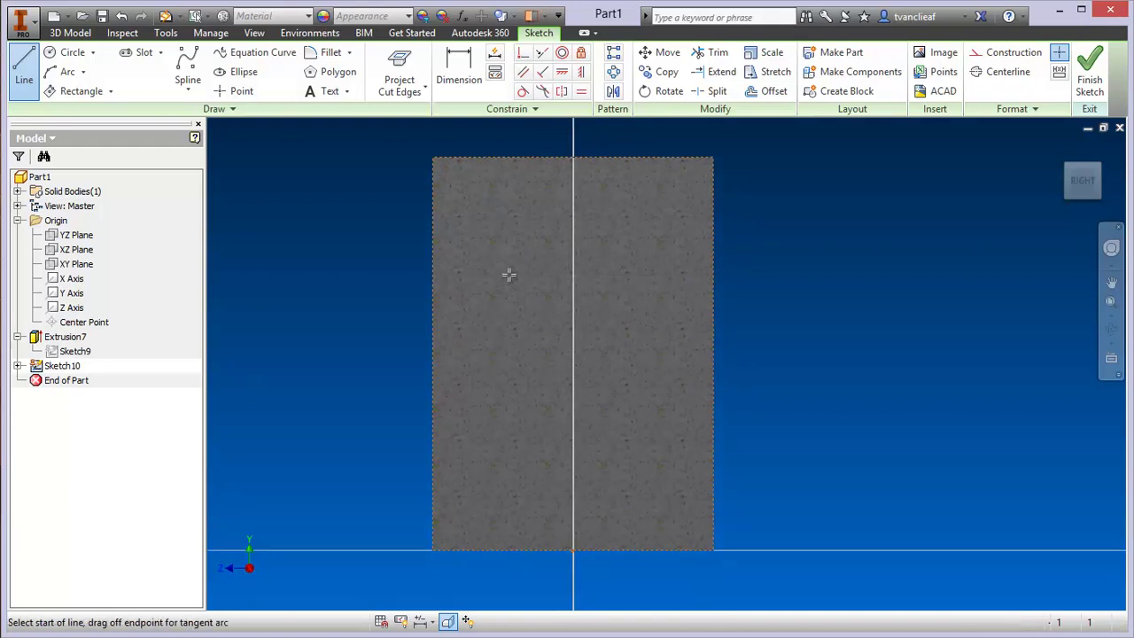
{"action": "left_click", "coordinate": [484, 159]}
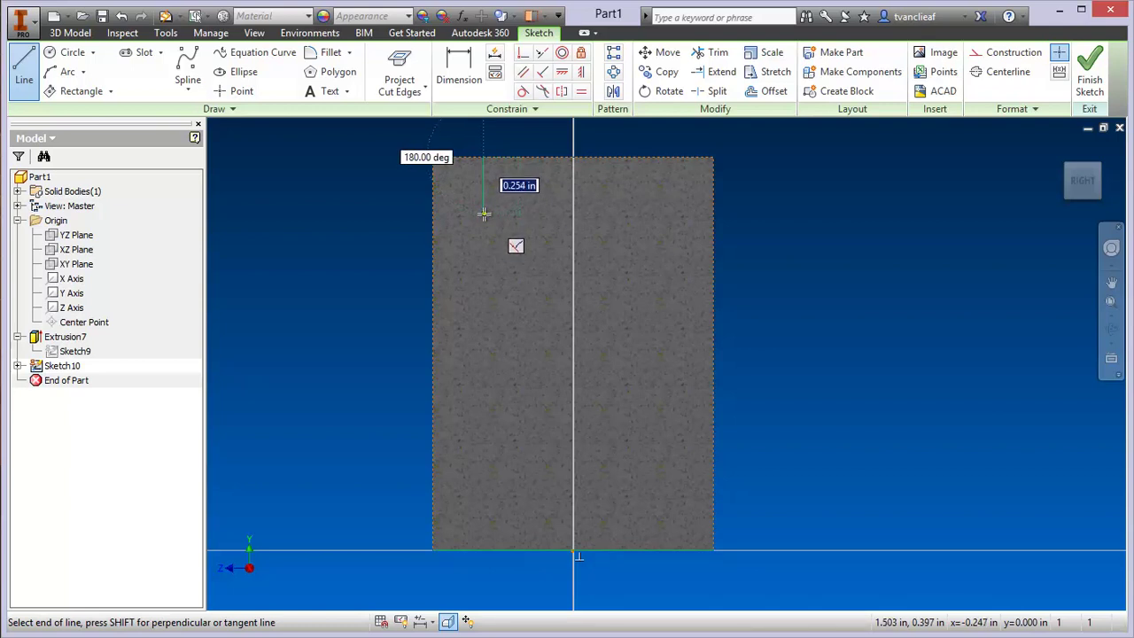
{"action": "type", "text": ".2"}
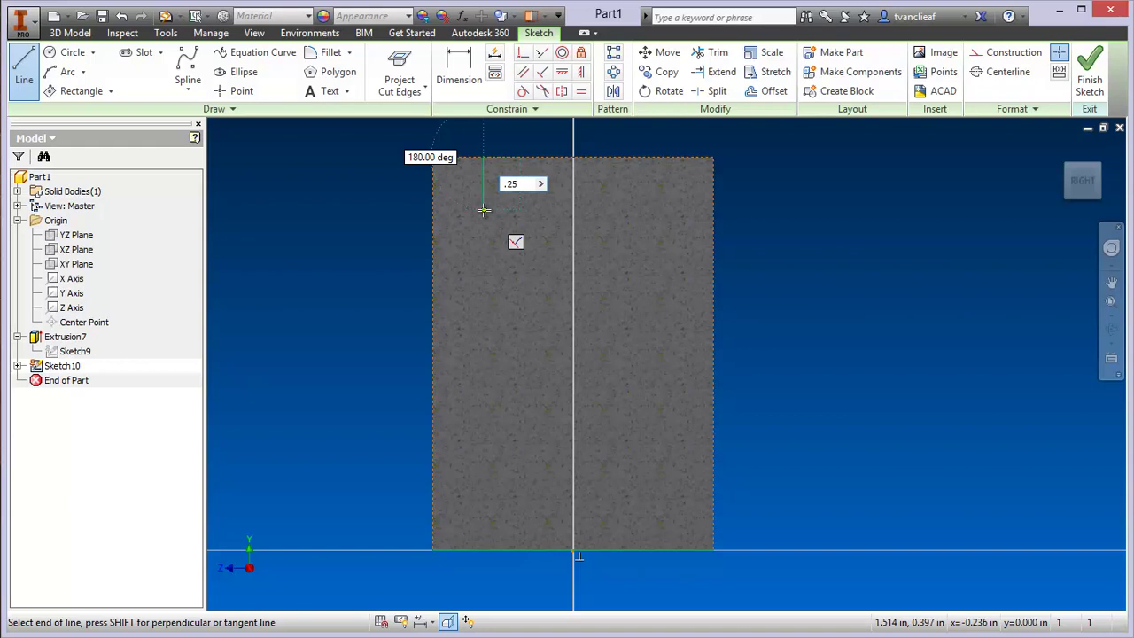
{"action": "type", "text": "5"}
{"action": "key", "text": "Return"}
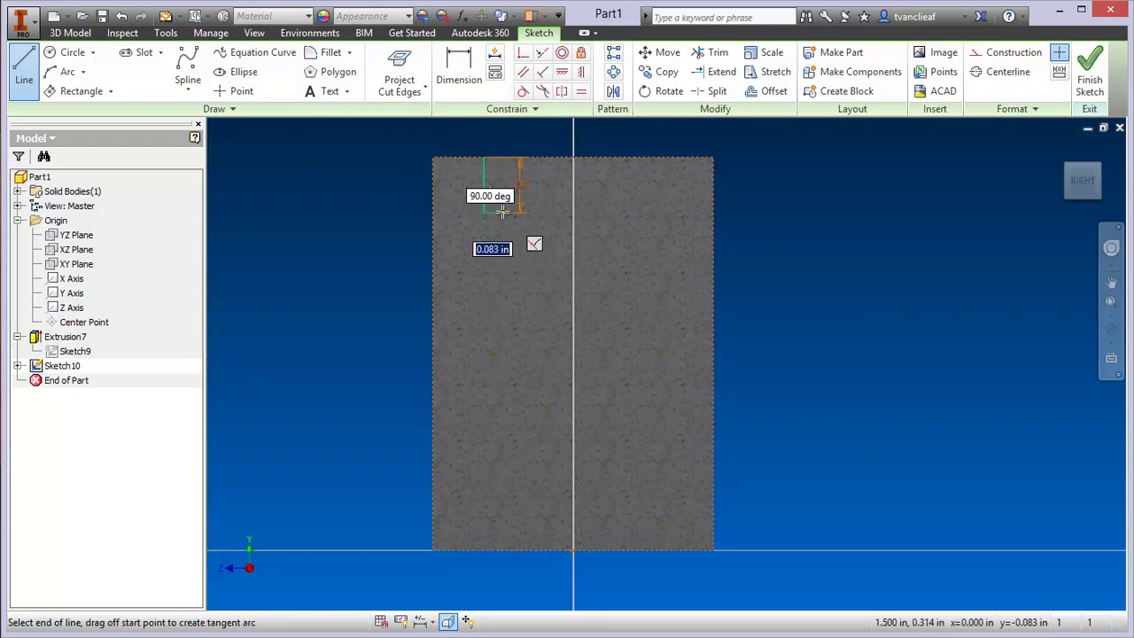
Add a horizontal line running inward from the vertical line's lower end and correct its length to 0.08 in.
{"action": "type", "text": "."}
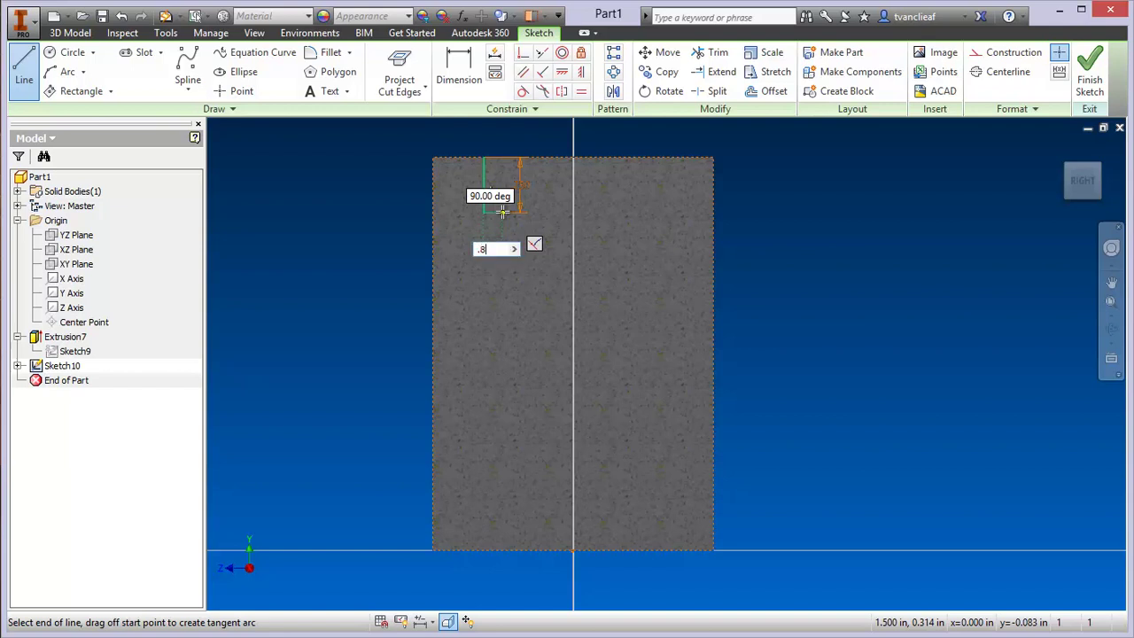
{"action": "type", "text": "8"}
{"action": "key", "text": "Return"}
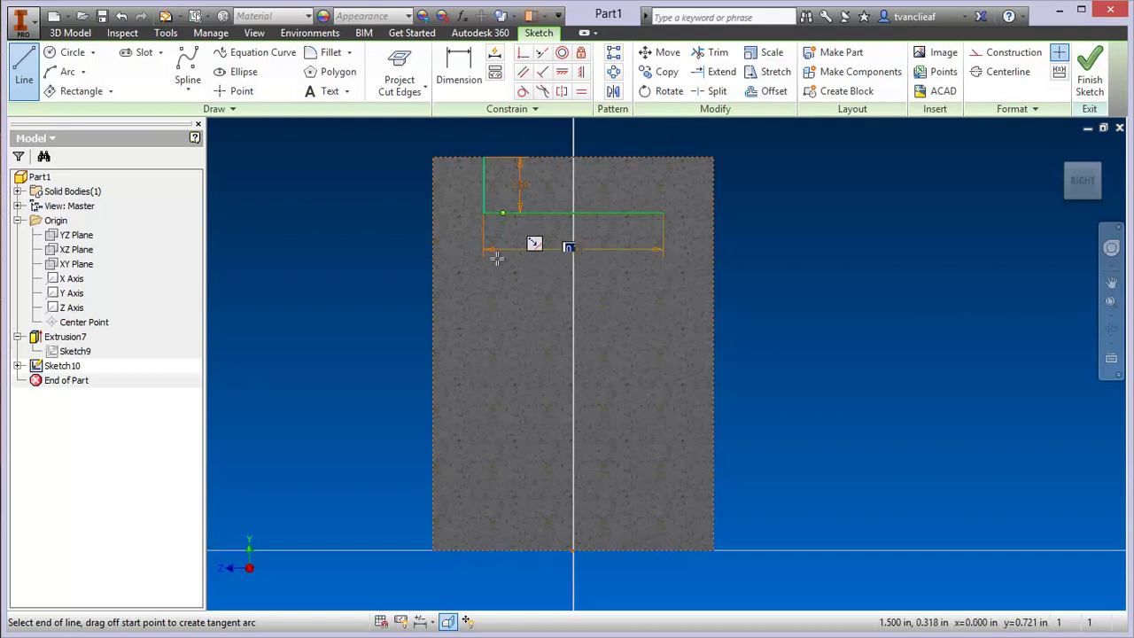
{"action": "left_click", "coordinate": [662, 253]}
{"action": "key", "text": "Escape"}
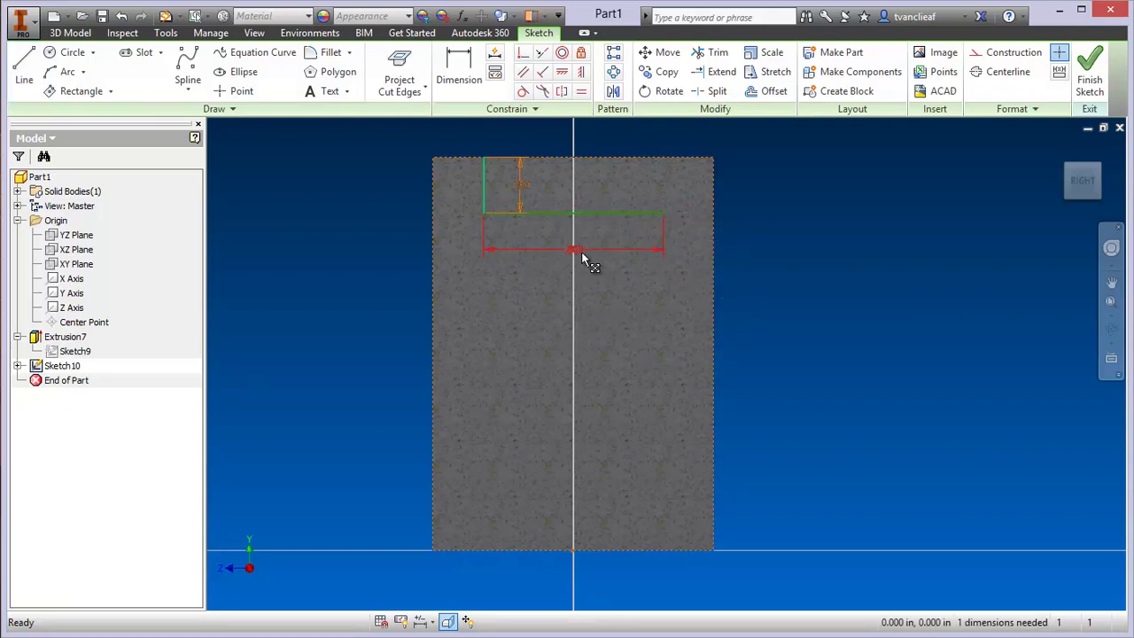
{"action": "double_click", "coordinate": [580, 249]}
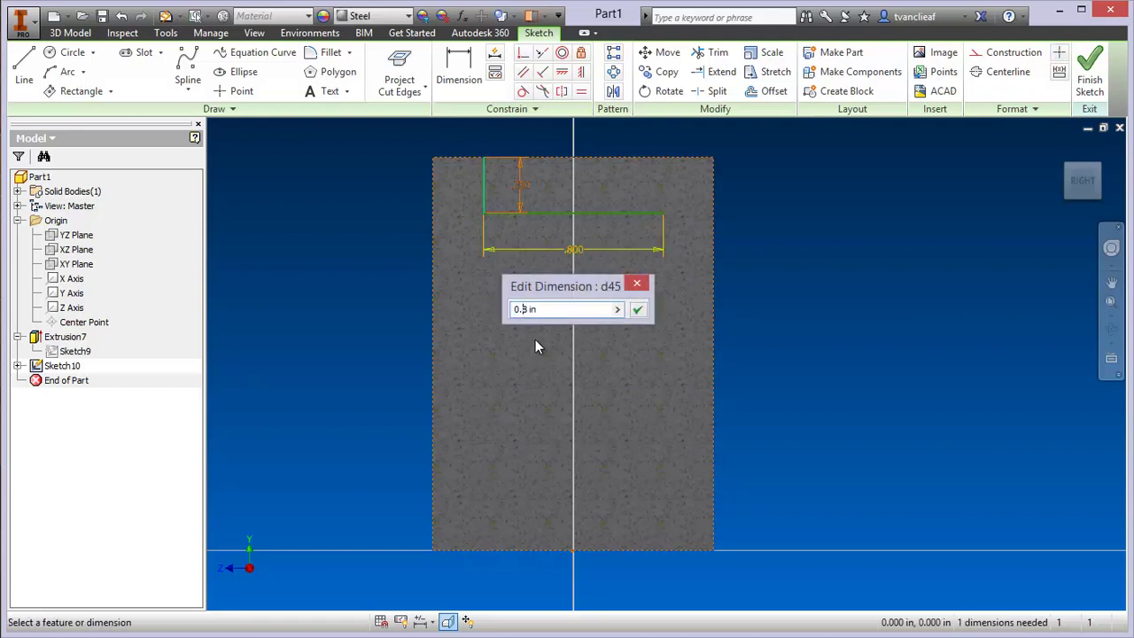
{"action": "type", "text": "08"}
{"action": "left_click", "coordinate": [638, 311]}
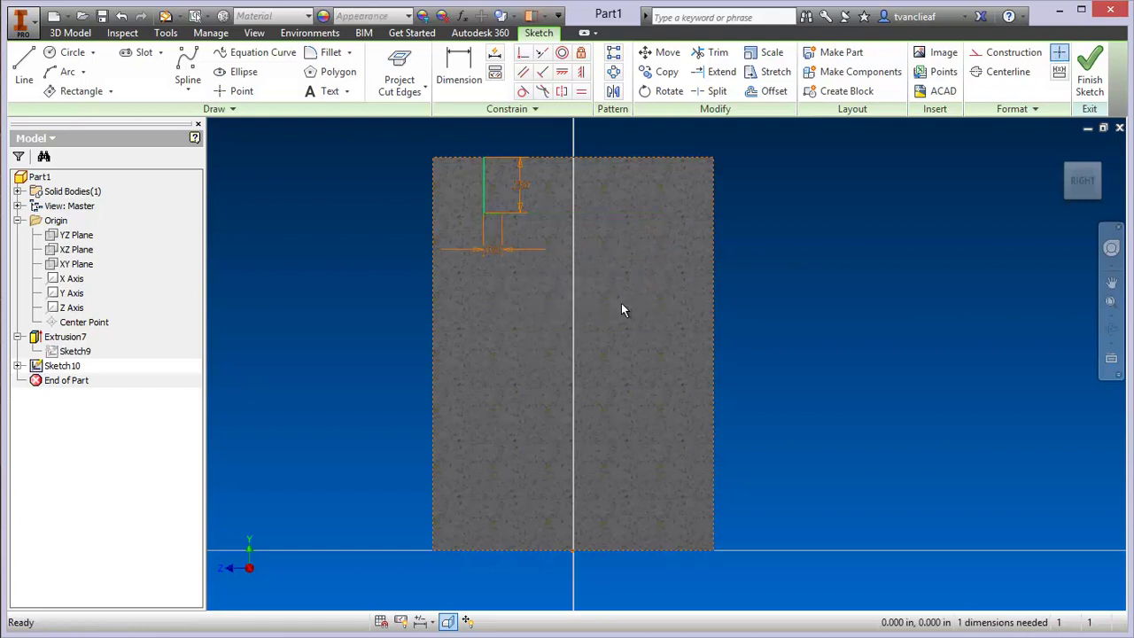
Move the 0.08 in dimension above the cylinder outline and the 0.25 in dimension to the outline's left.
{"action": "scroll", "coordinate": [486, 234], "scroll_direction": "up", "scroll_amount": 5}
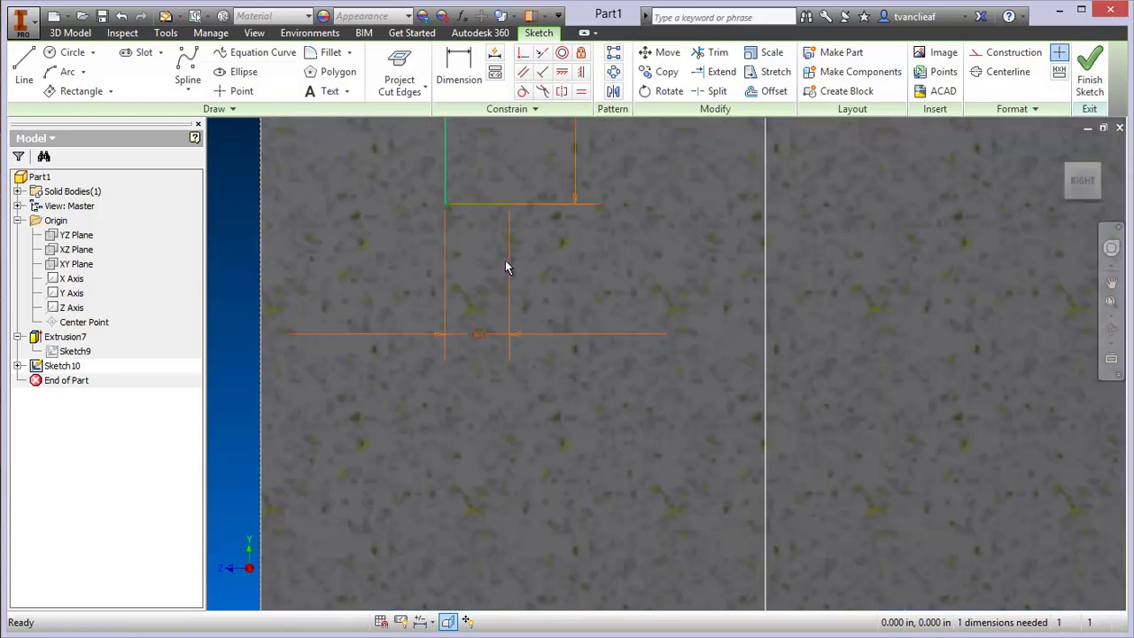
{"action": "scroll", "coordinate": [506, 263], "scroll_direction": "down", "scroll_amount": 5}
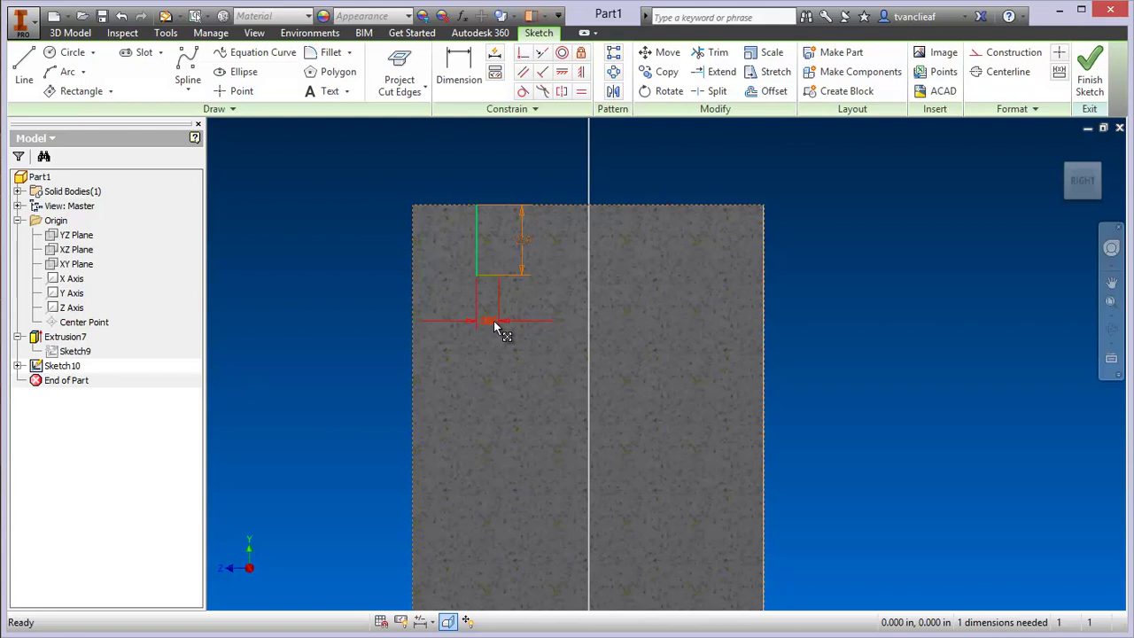
{"action": "mouse_move", "coordinate": [493, 324]}
{"action": "left_mouse_down"}
{"action": "mouse_move", "coordinate": [494, 170]}
{"action": "mouse_move", "coordinate": [382, 180]}
{"action": "left_mouse_up"}
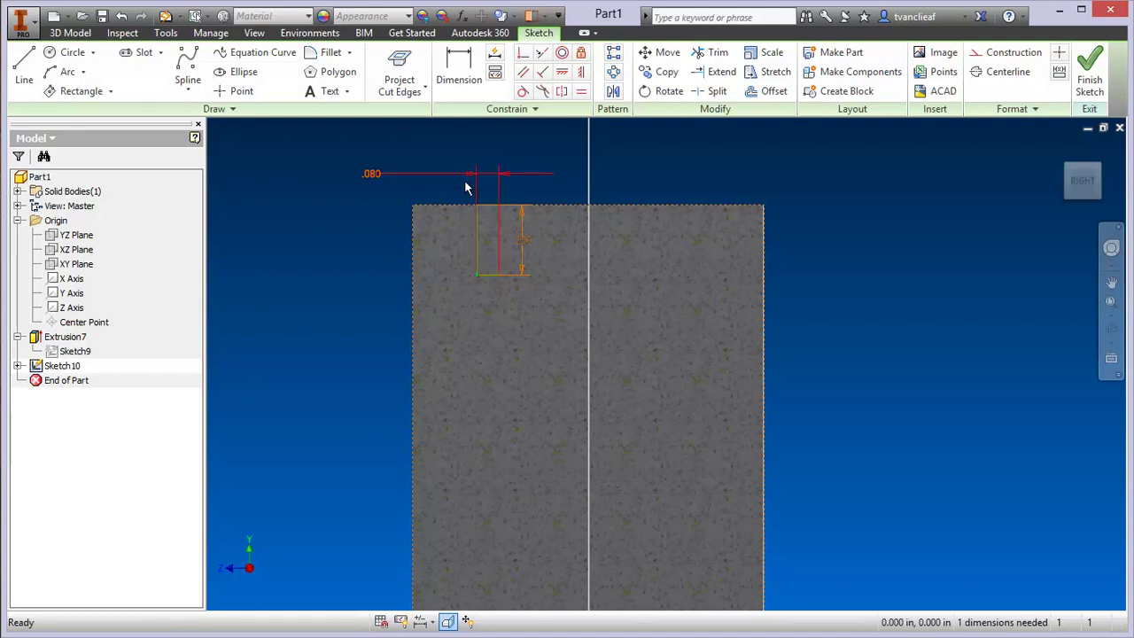
{"action": "scroll", "coordinate": [505, 266], "scroll_direction": "up", "scroll_amount": 3}
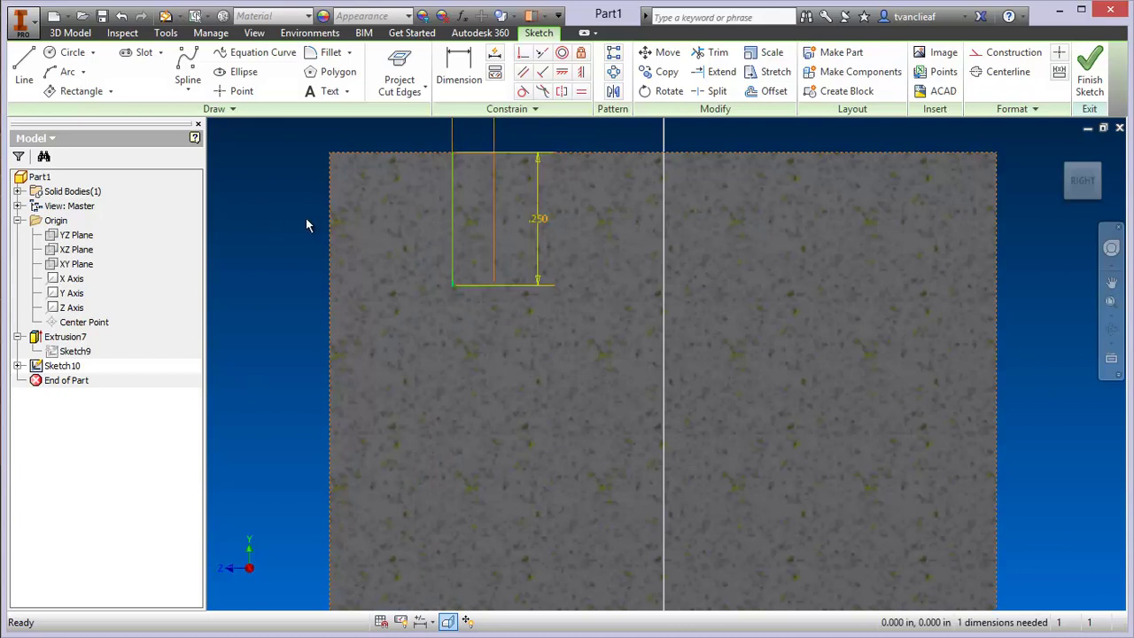
{"action": "mouse_move", "coordinate": [536, 227]}
{"action": "left_mouse_down"}
{"action": "mouse_move", "coordinate": [285, 224]}
{"action": "mouse_move", "coordinate": [293, 257]}
{"action": "left_mouse_up"}
{"action": "scroll", "coordinate": [506, 312], "scroll_direction": "down", "scroll_amount": 3}
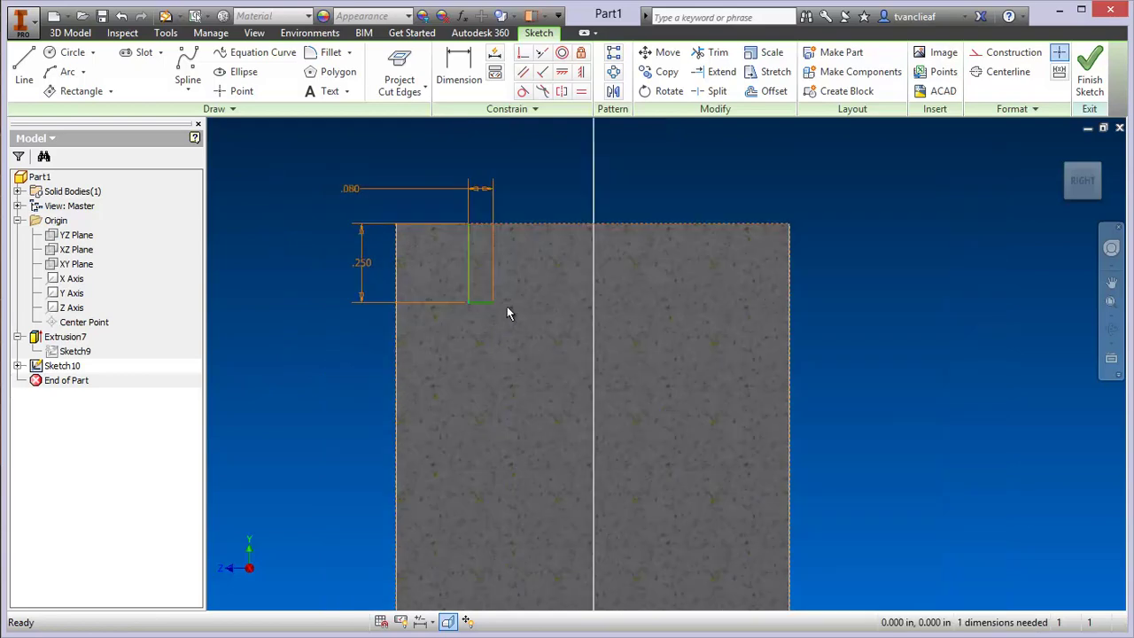
Draw a vertical line about 0.08 in long downward from the inner end of the short horizontal line.
{"action": "scroll", "coordinate": [508, 313], "scroll_direction": "up", "scroll_amount": 3}
{"action": "scroll", "coordinate": [499, 313], "scroll_direction": "down", "scroll_amount": 2}
{"action": "middle_click_drag", "start_coordinate": [512, 269], "coordinate": [516, 291]}
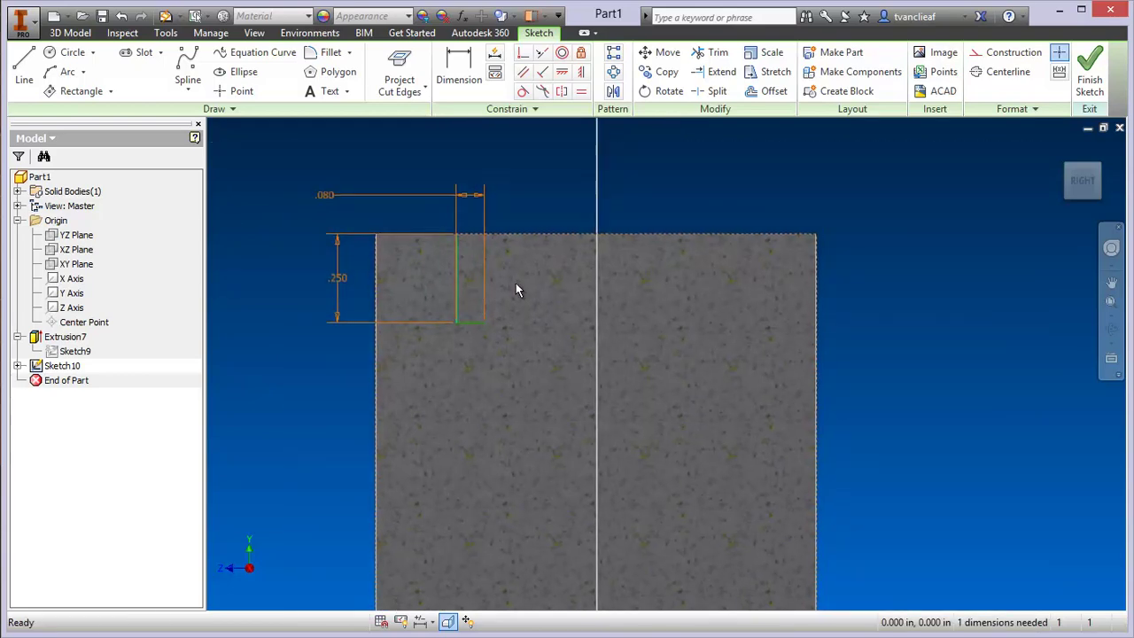
{"action": "left_click", "coordinate": [25, 79]}
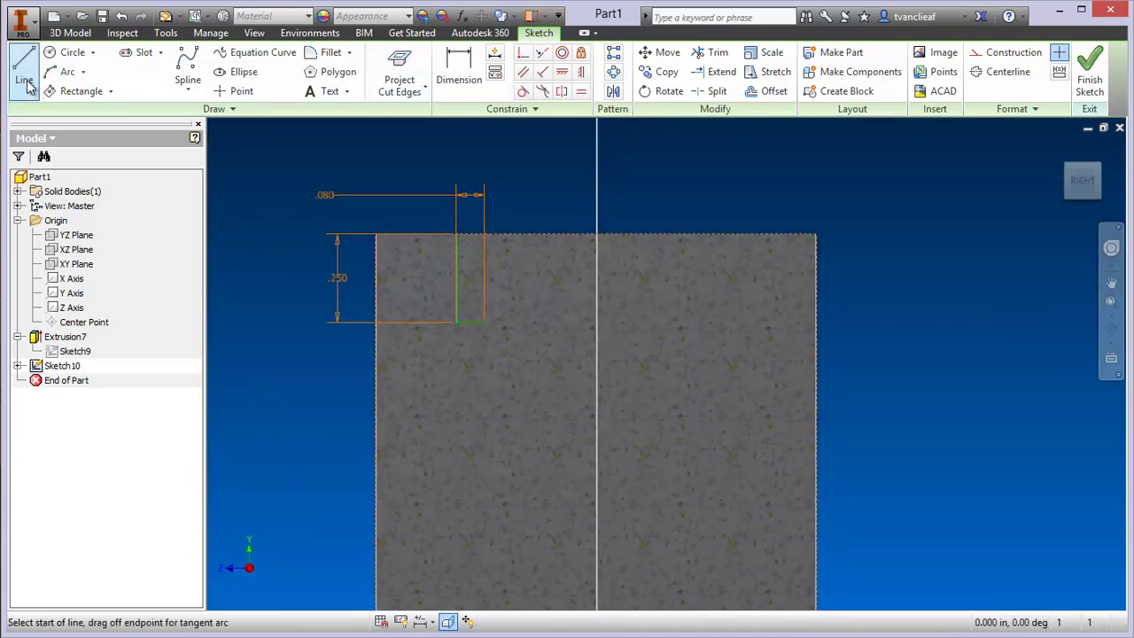
{"action": "mouse_move", "coordinate": [453, 332]}
{"action": "middle_mouse_down"}
{"action": "mouse_move", "coordinate": [431, 281]}
{"action": "mouse_move", "coordinate": [392, 243]}
{"action": "middle_mouse_up"}
{"action": "scroll", "coordinate": [403, 242], "scroll_direction": "down", "scroll_amount": 3}
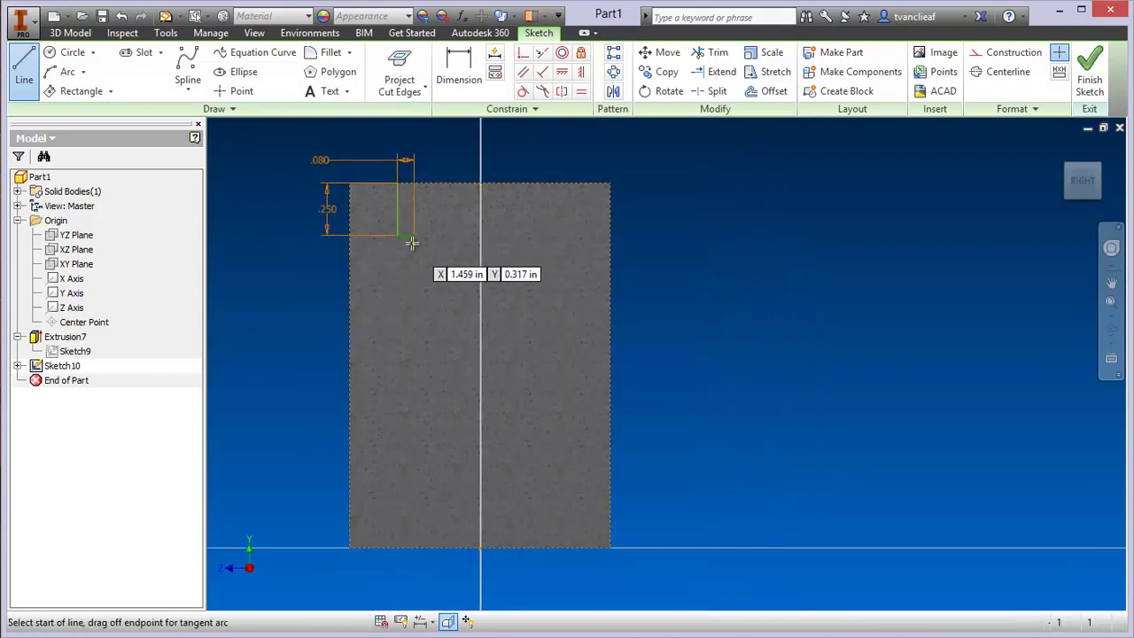
{"action": "scroll", "coordinate": [412, 237], "scroll_direction": "up", "scroll_amount": 3}
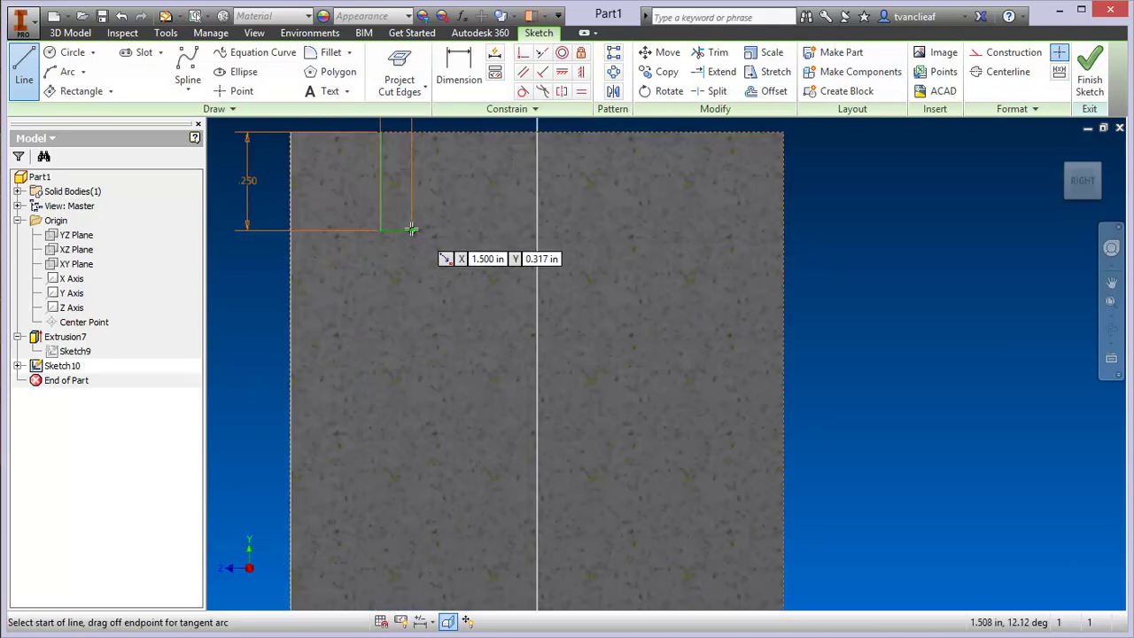
{"action": "left_click", "coordinate": [411, 231]}
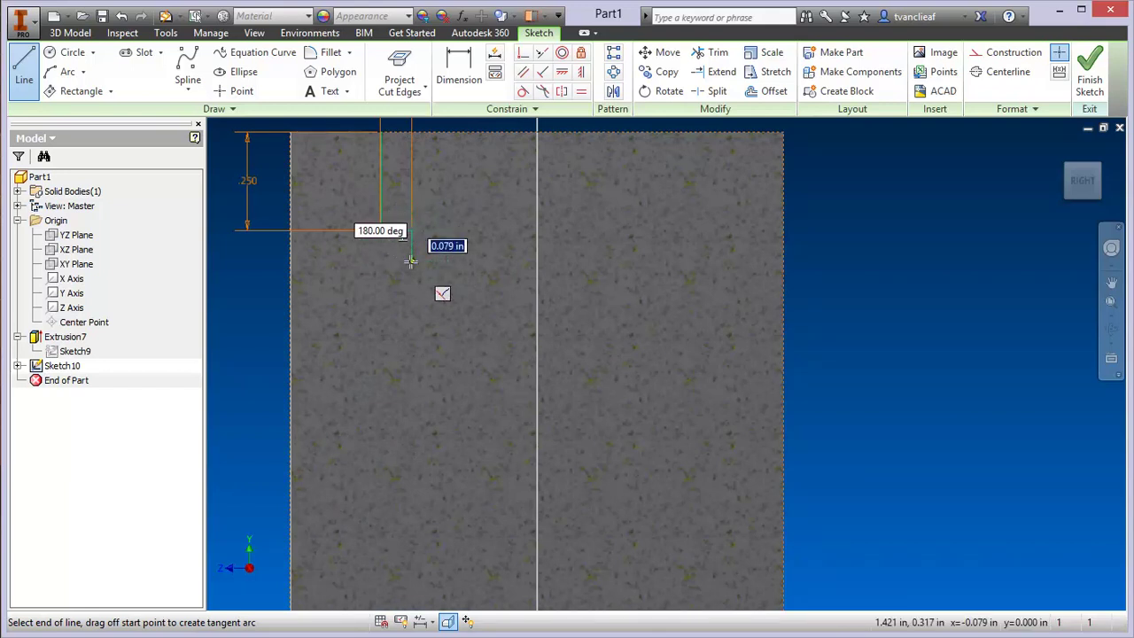
{"action": "scroll", "coordinate": [411, 256], "scroll_direction": "up", "scroll_amount": 2}
{"action": "left_click", "coordinate": [410, 261]}
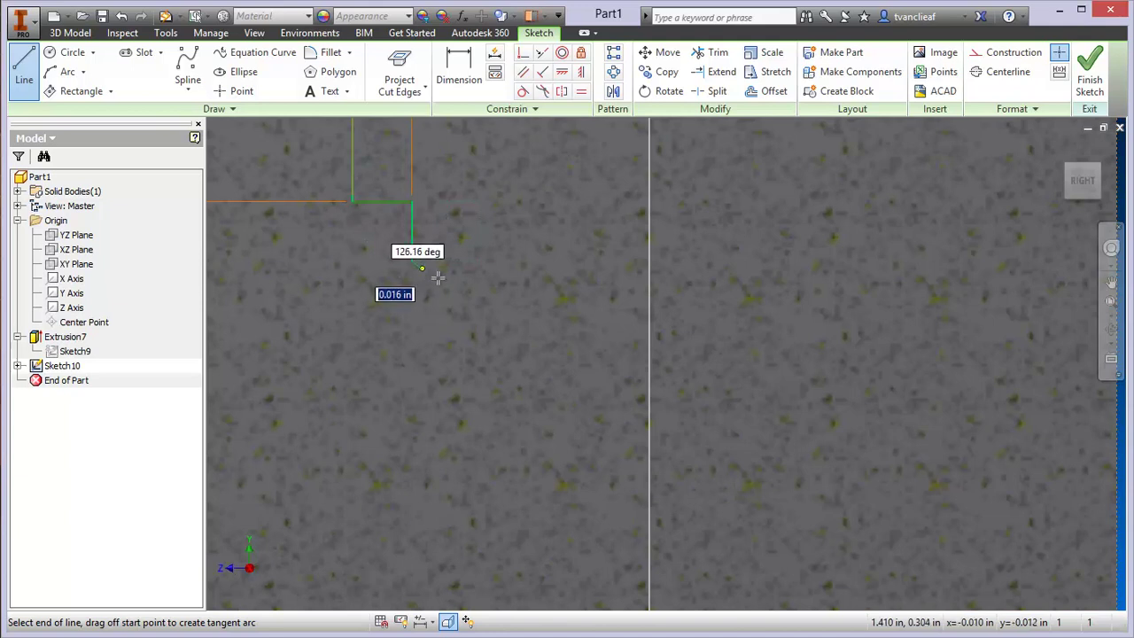
Continue the profile with an inward quarter arc of about 0.12 in radius and a vertical line about 0.51 in long below it.
{"action": "middle_click_drag", "start_coordinate": [434, 273], "coordinate": [501, 311]}
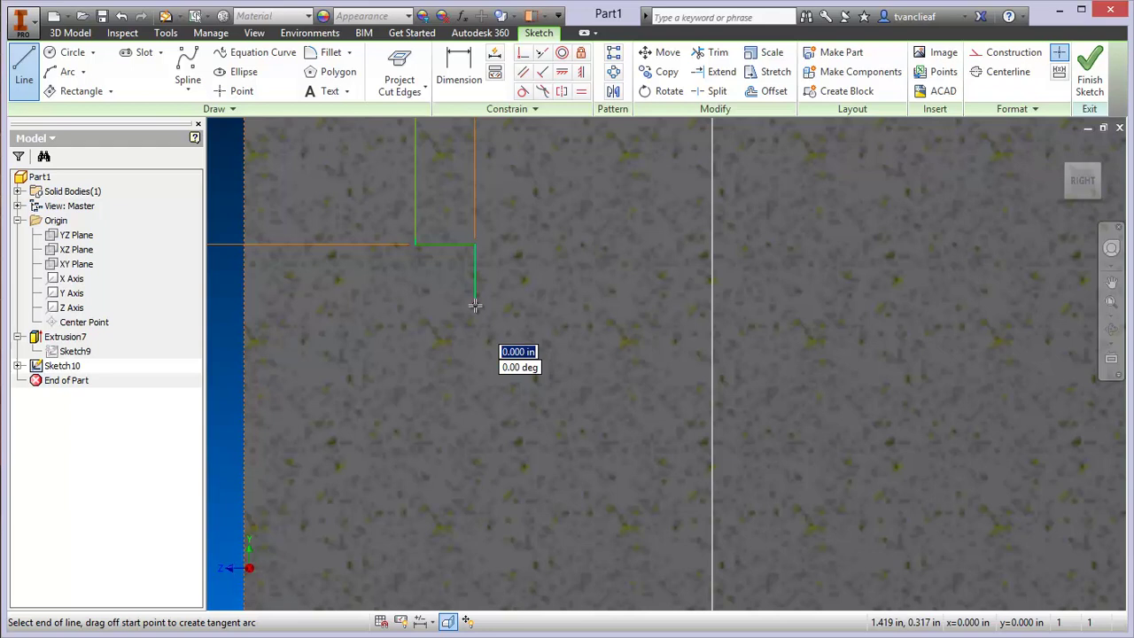
{"action": "left_click_drag", "start_coordinate": [475, 305], "coordinate": [564, 390]}
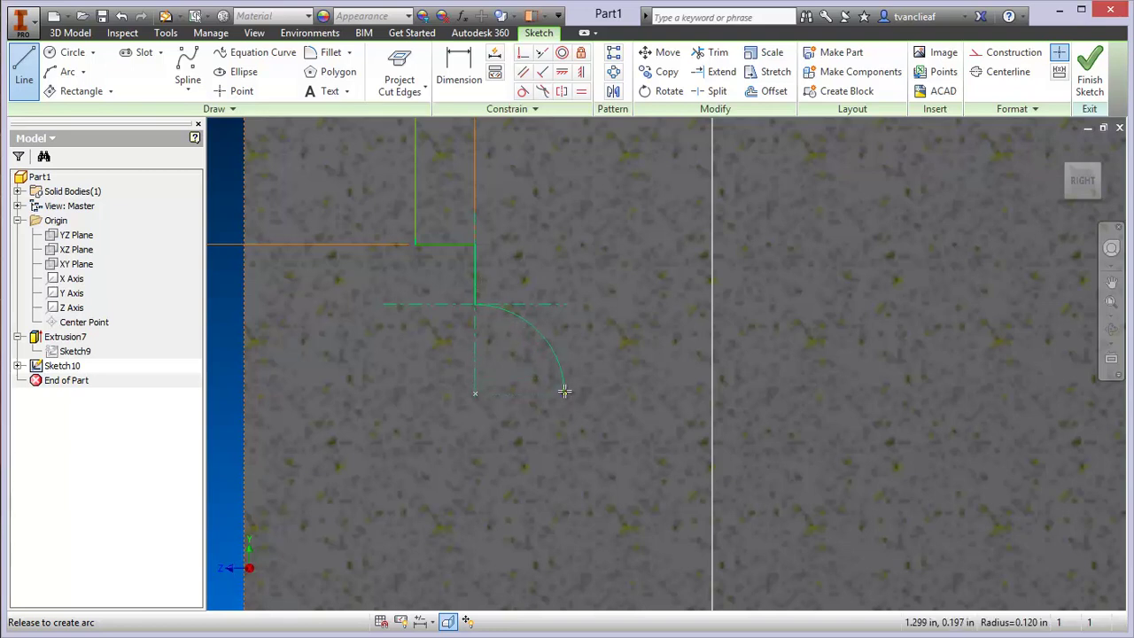
{"action": "left_click_drag", "start_coordinate": [564, 391], "coordinate": [564, 390]}
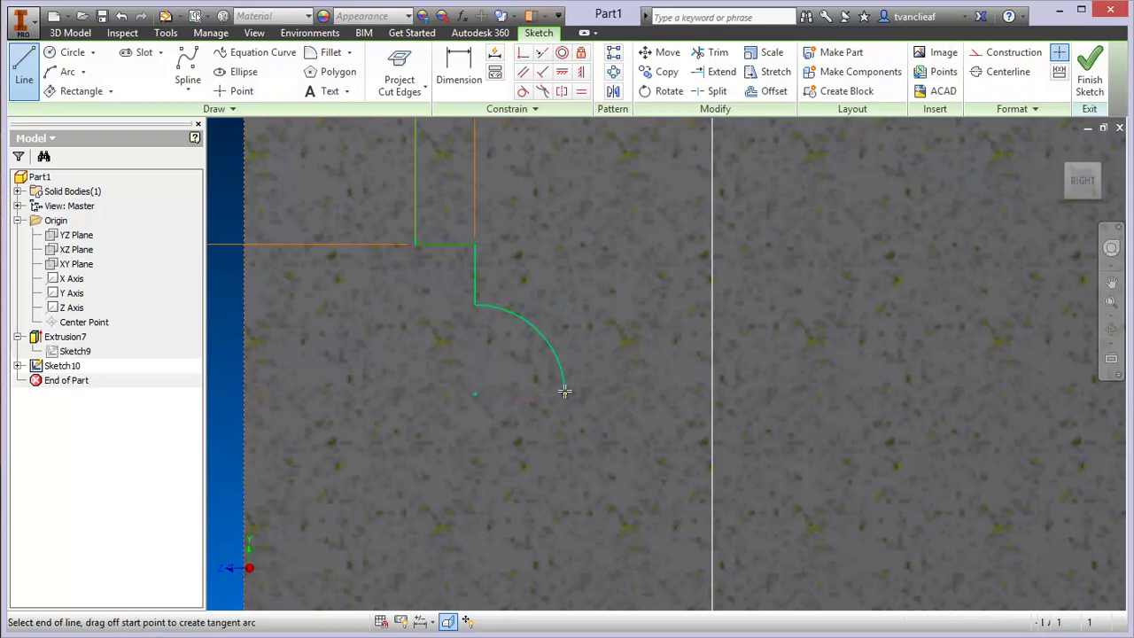
{"action": "middle_click_drag", "start_coordinate": [564, 461], "coordinate": [568, 231]}
{"action": "scroll", "coordinate": [568, 232], "scroll_direction": "down", "scroll_amount": 5}
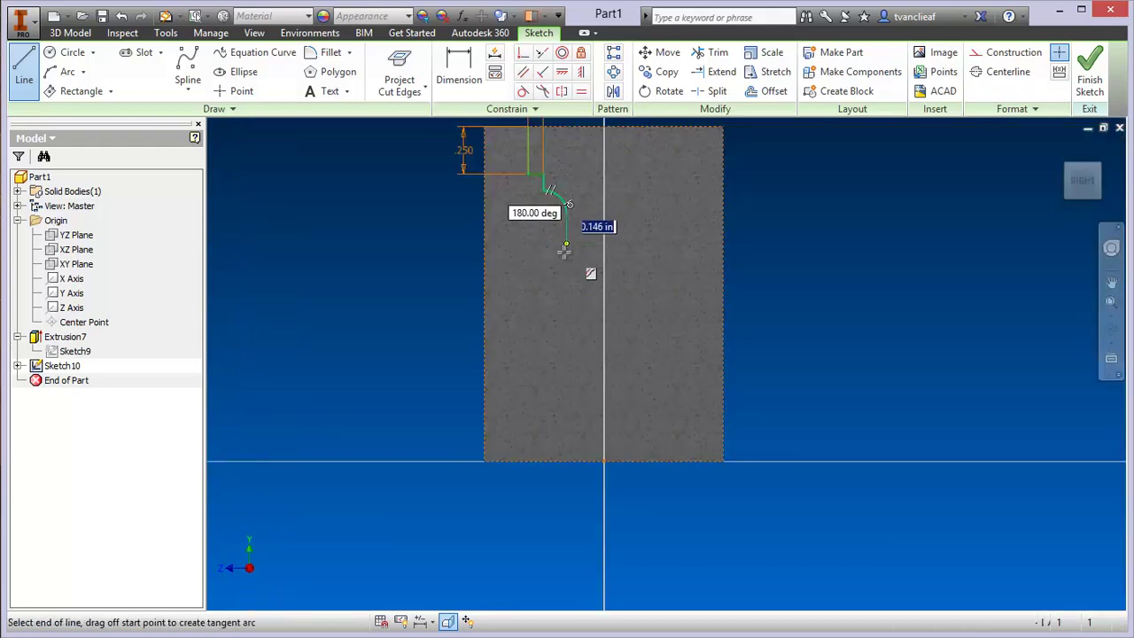
{"action": "left_click", "coordinate": [565, 307]}
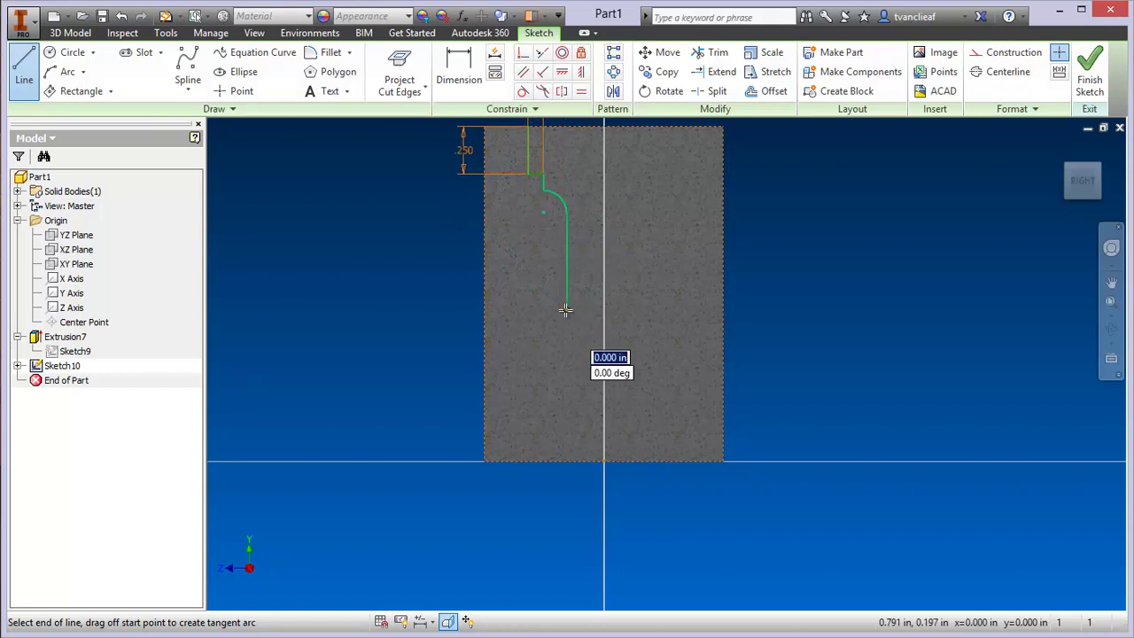
Draw a tangent arc flaring outward from the long vertical line, then step the profile with short straight segments out to the outline's left side.
{"action": "left_click_drag", "start_coordinate": [565, 309], "coordinate": [528, 372]}
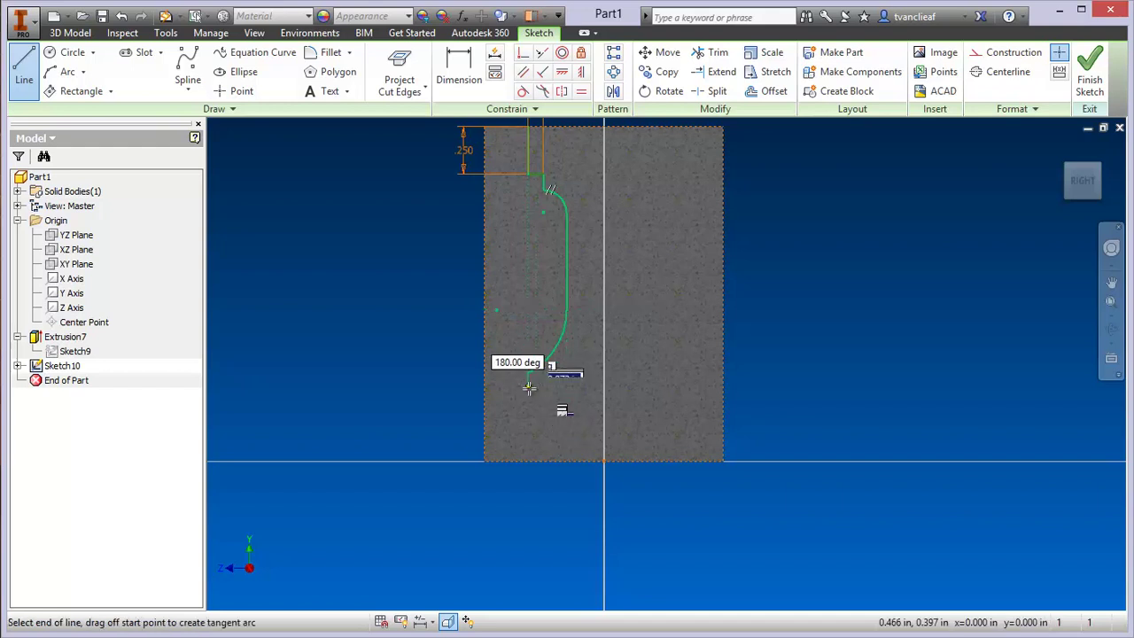
{"action": "left_click", "coordinate": [529, 387]}
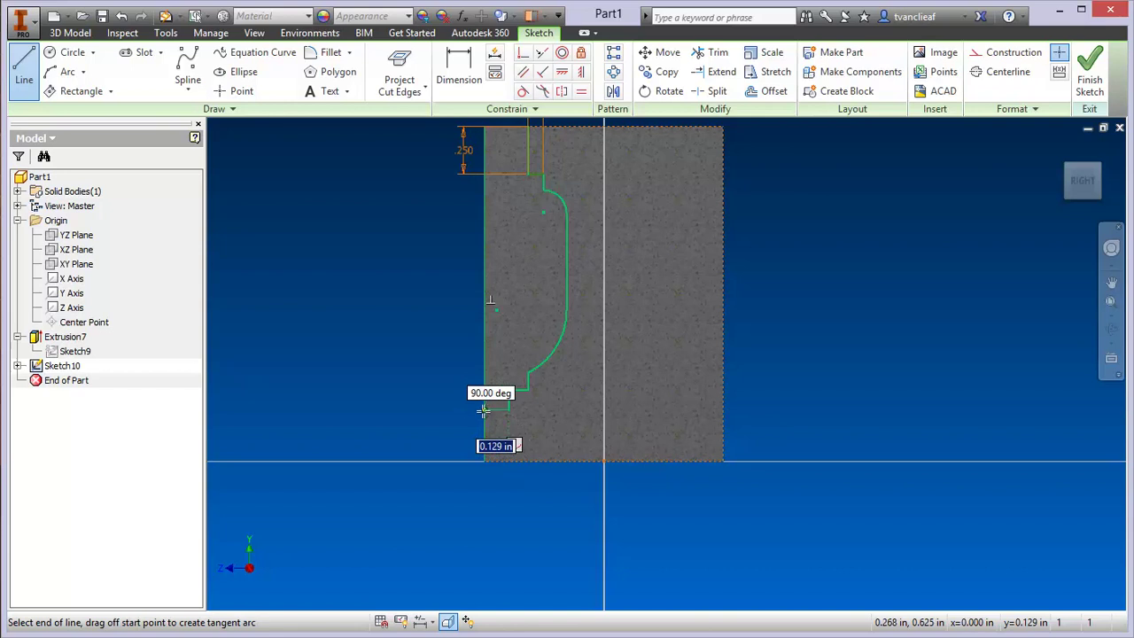
{"action": "left_click", "coordinate": [482, 410]}
Close the profile with lines up the outline's left side and along its top edge to the start of the first vertical line.
{"action": "middle_click_drag", "start_coordinate": [478, 374], "coordinate": [449, 447]}
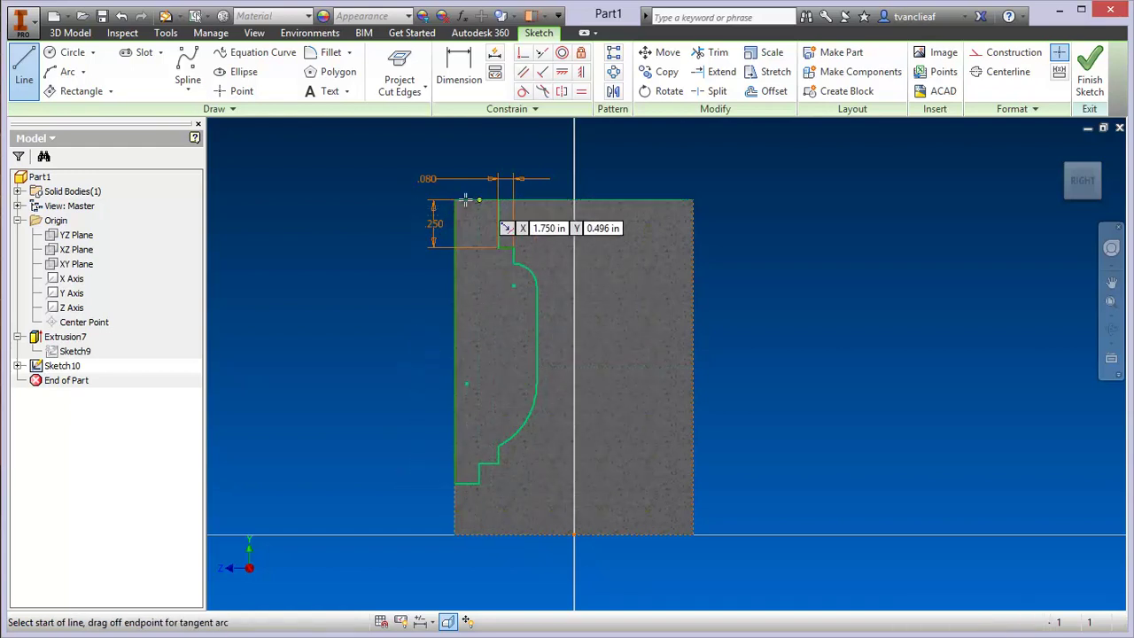
{"action": "left_click", "coordinate": [458, 199]}
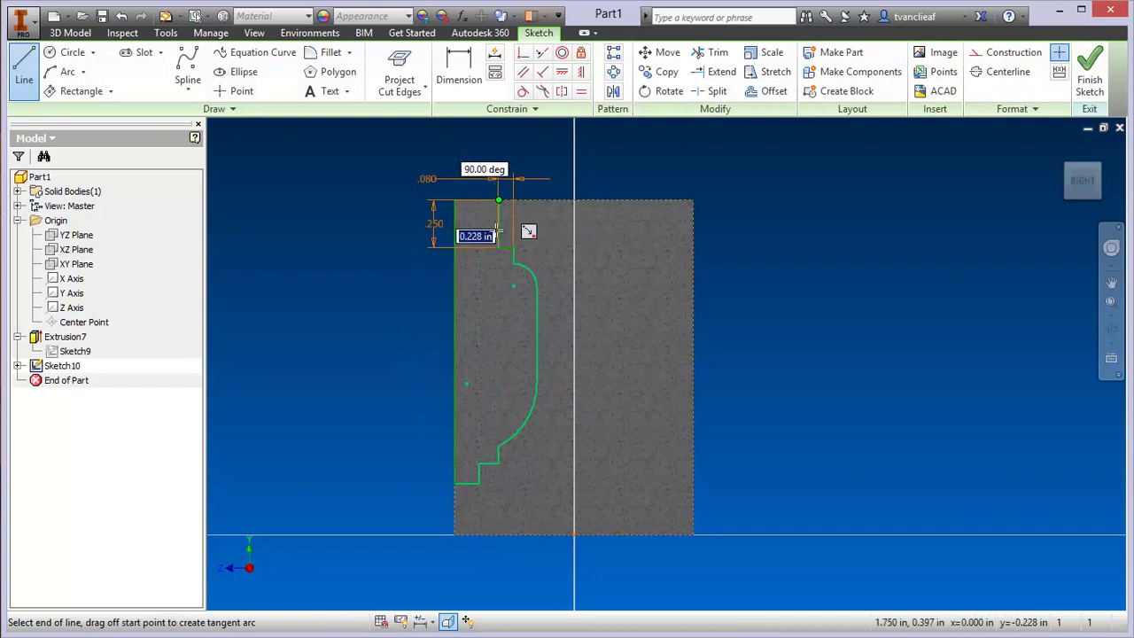
{"action": "double_click", "coordinate": [500, 199]}
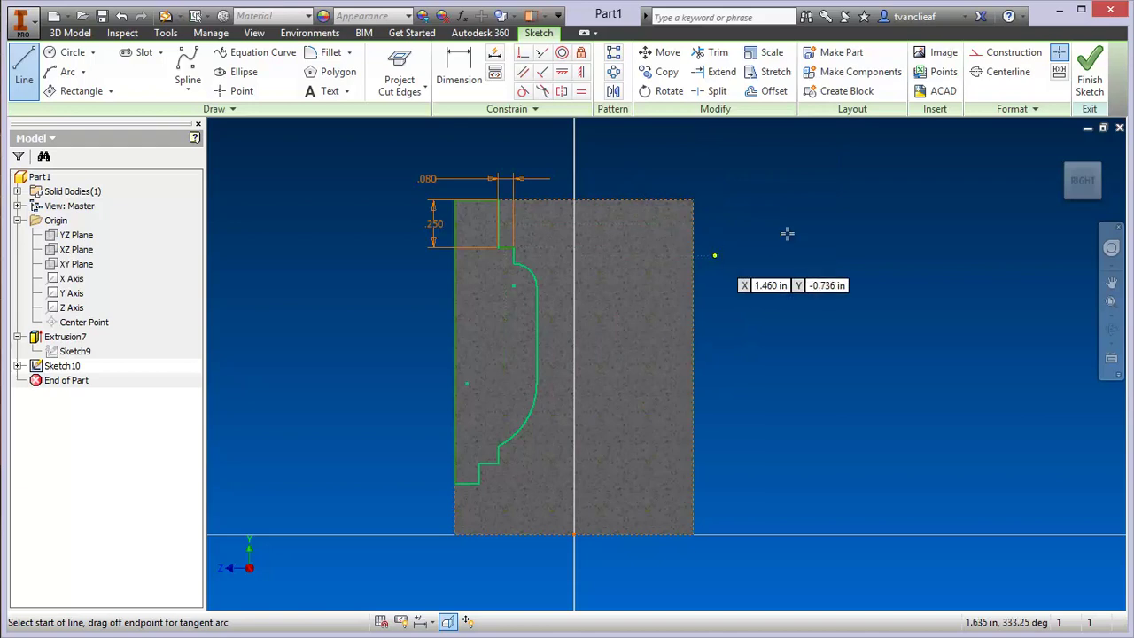
Finish the sketch and create a work axis through the cylinder's centre from its round side face.
{"action": "left_click", "coordinate": [1091, 81]}
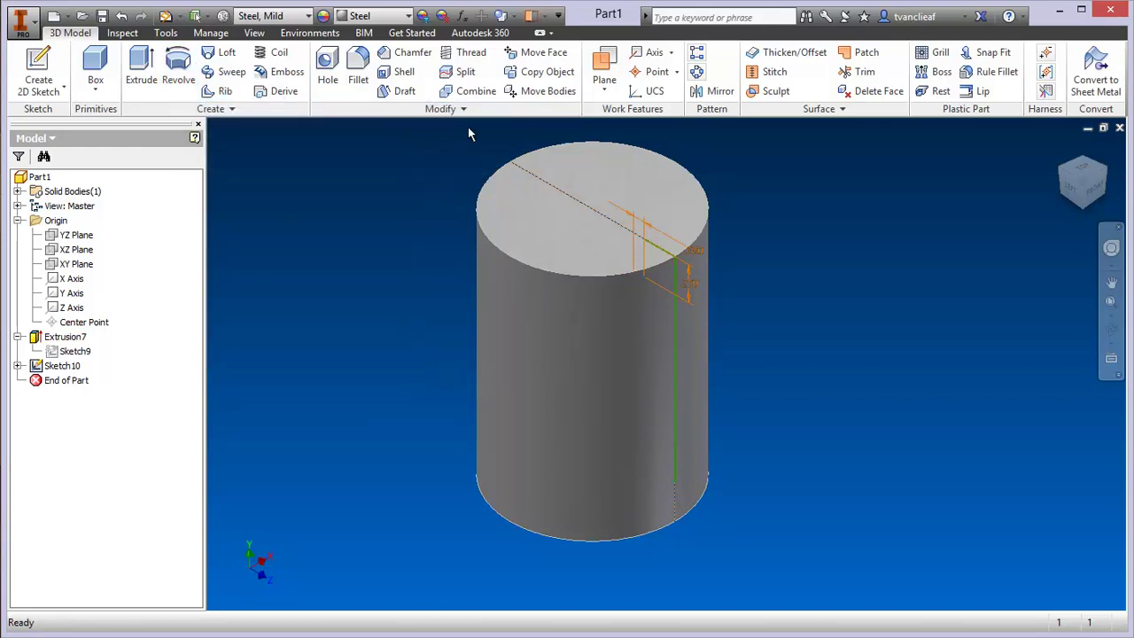
{"action": "left_click", "coordinate": [653, 55]}
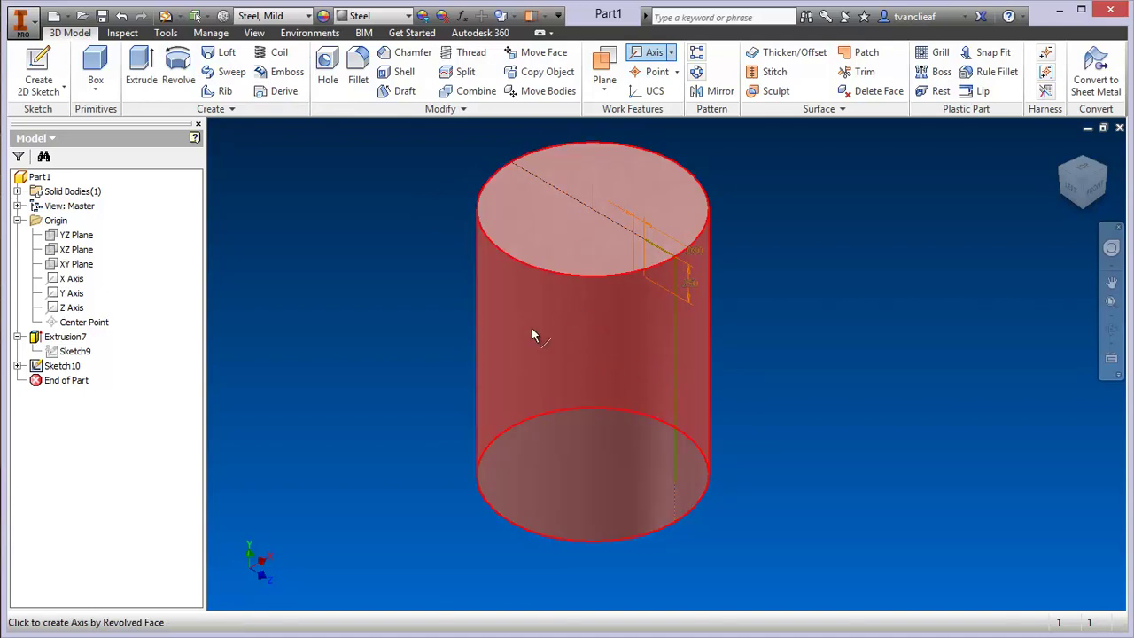
{"action": "left_click", "coordinate": [548, 359]}
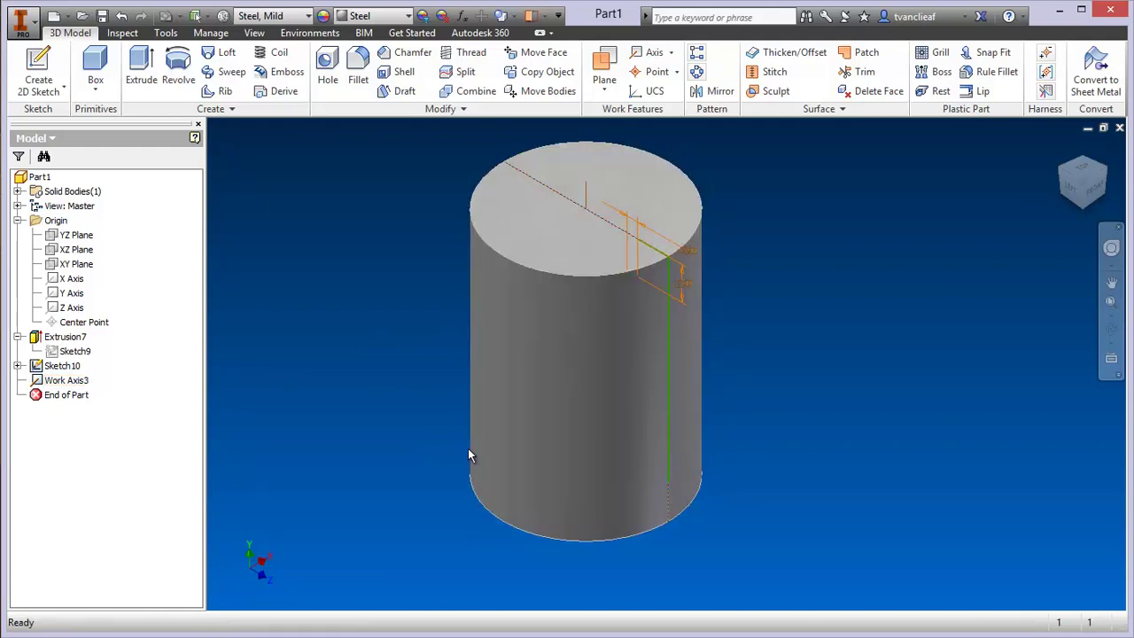
Revolve the closed side profile a full turn around the central work axis as a cut from the cylinder.
{"action": "left_click", "coordinate": [181, 79]}
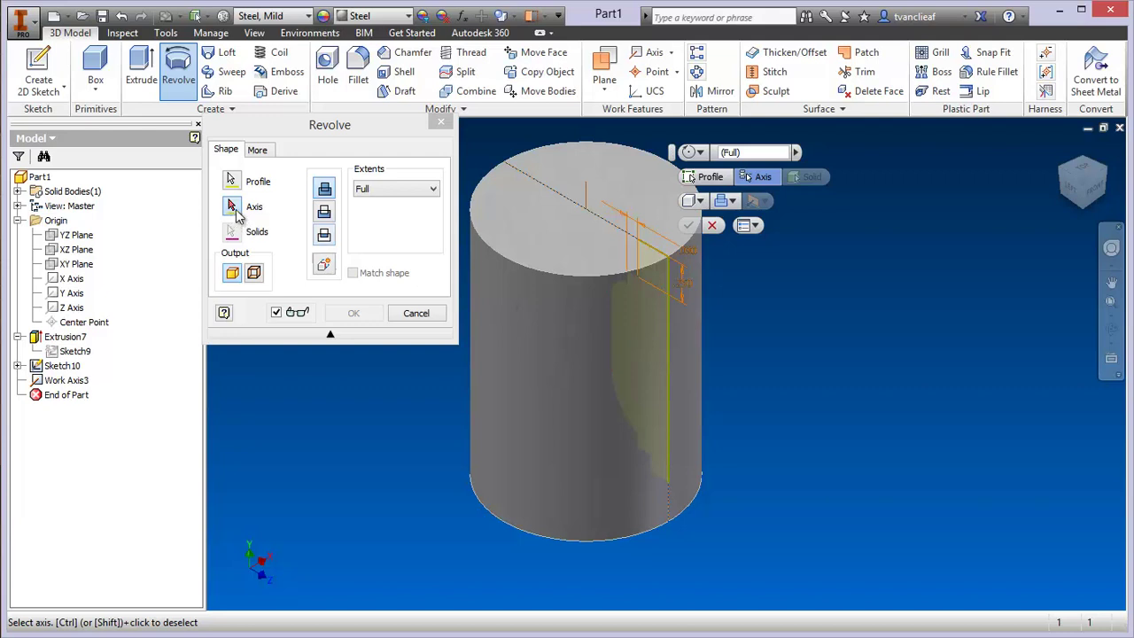
{"action": "left_click", "coordinate": [78, 383]}
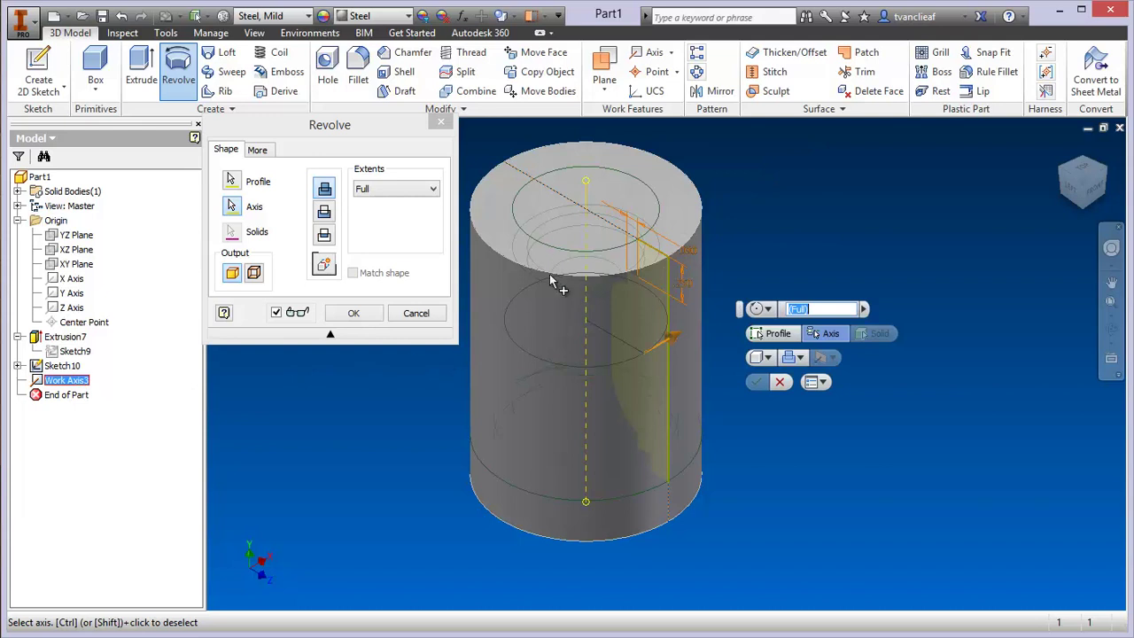
{"action": "middle_click_drag", "start_coordinate": [574, 408], "coordinate": [629, 414]}
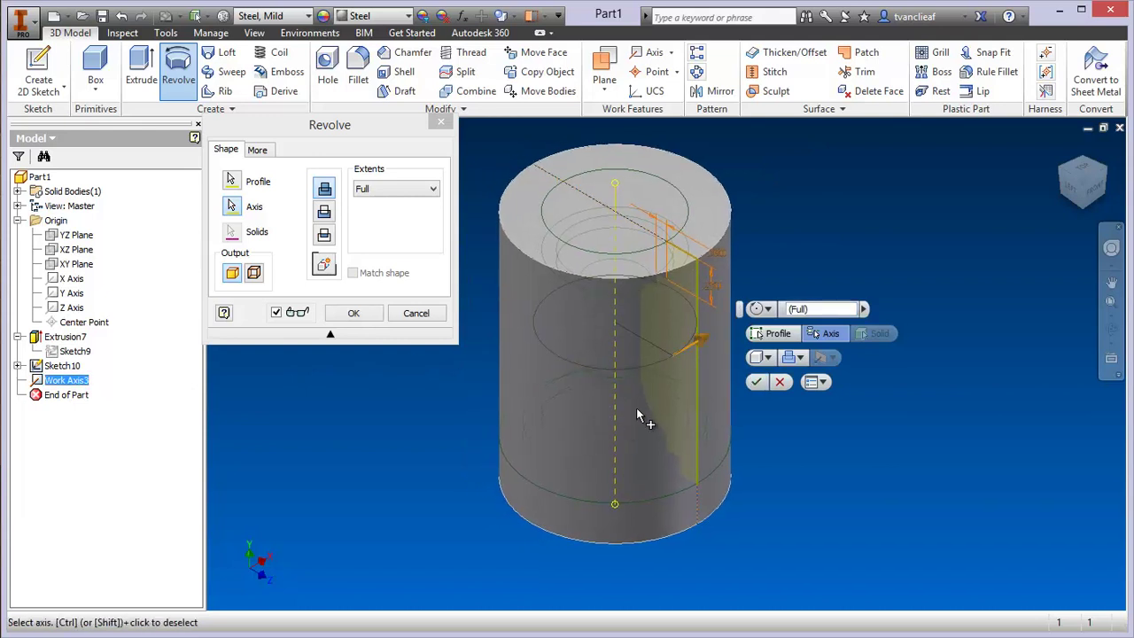
{"action": "left_click", "coordinate": [325, 215]}
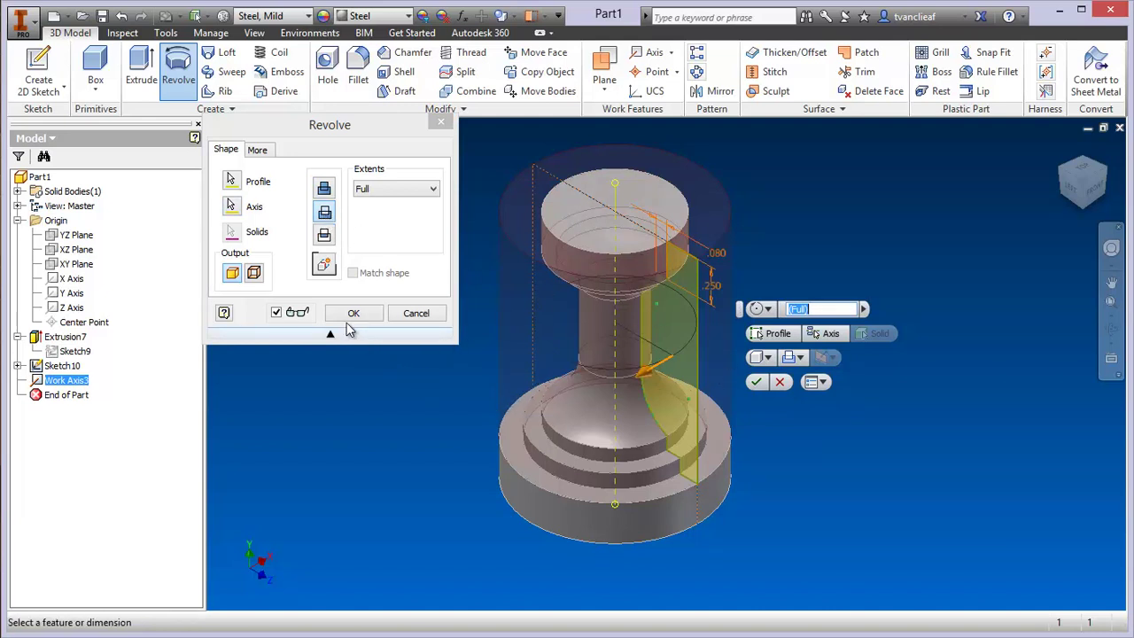
{"action": "left_click", "coordinate": [354, 313]}
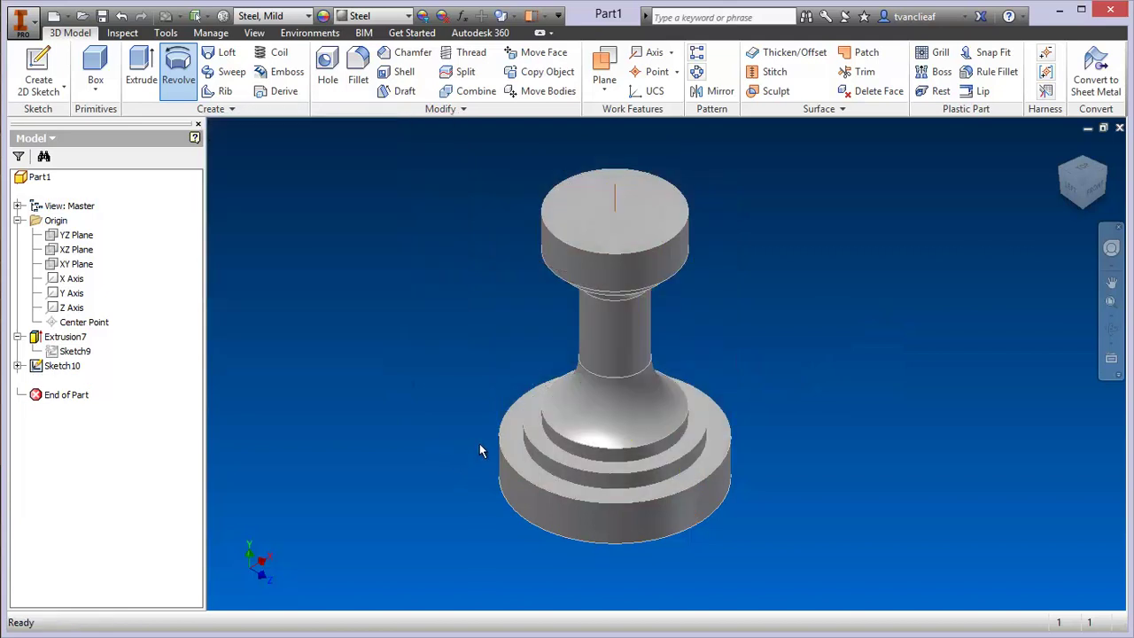
Reopen the revolution's profile sketch for editing.
{"action": "key", "text": "F2"}
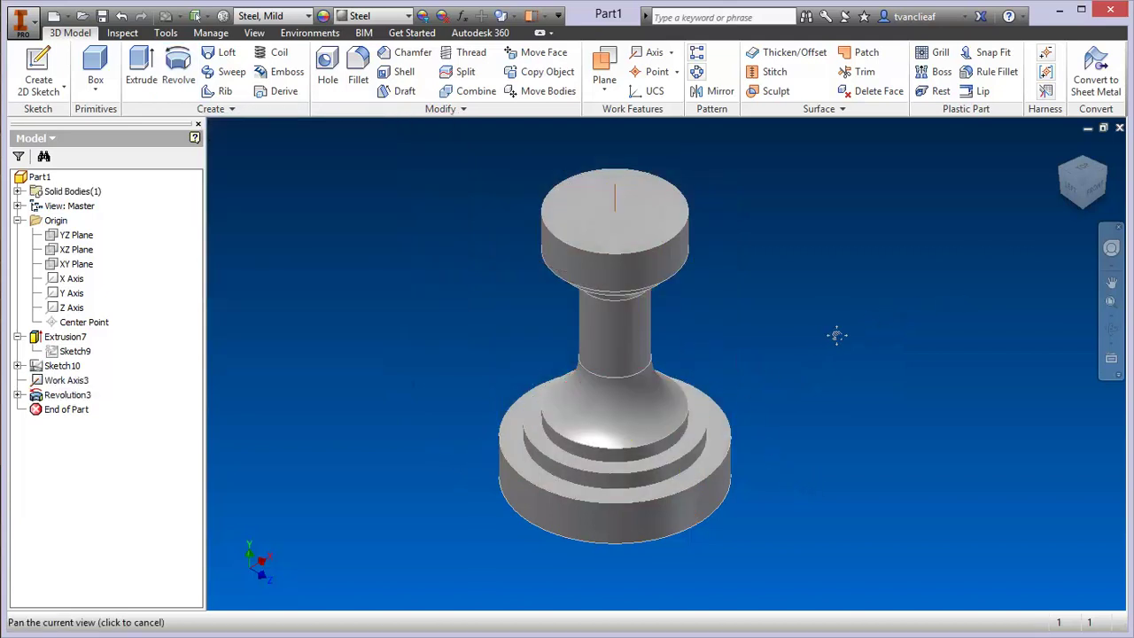
{"action": "left_click_drag", "start_coordinate": [835, 331], "coordinate": [876, 326]}
{"action": "left_click", "coordinate": [1069, 196]}
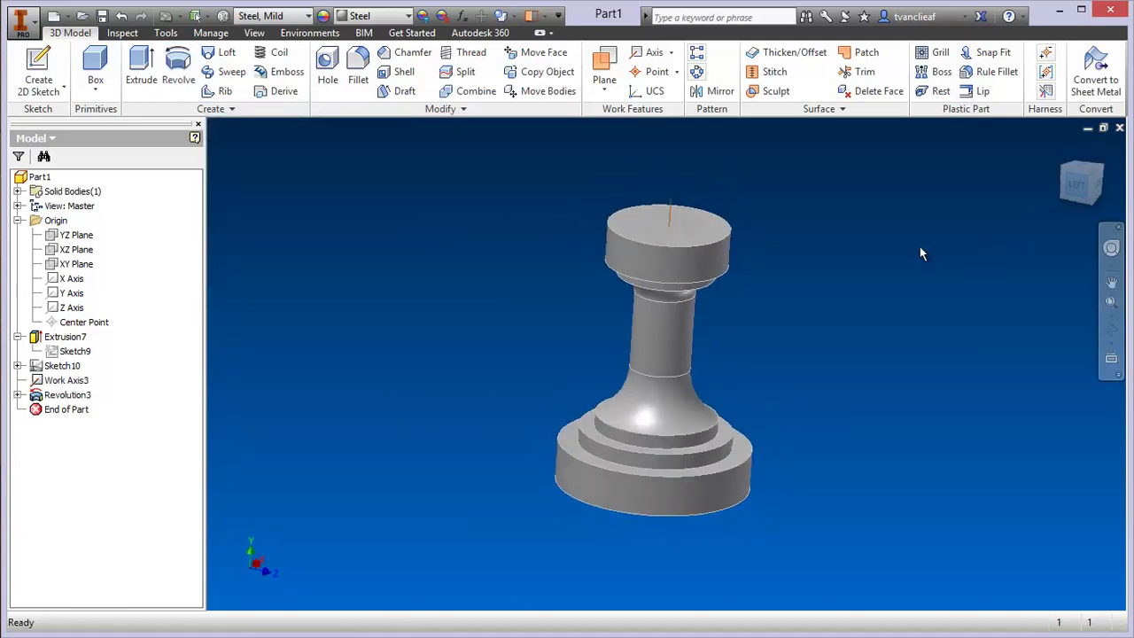
{"action": "scroll", "coordinate": [704, 349], "scroll_direction": "up", "scroll_amount": 3}
{"action": "key", "text": "F2"}
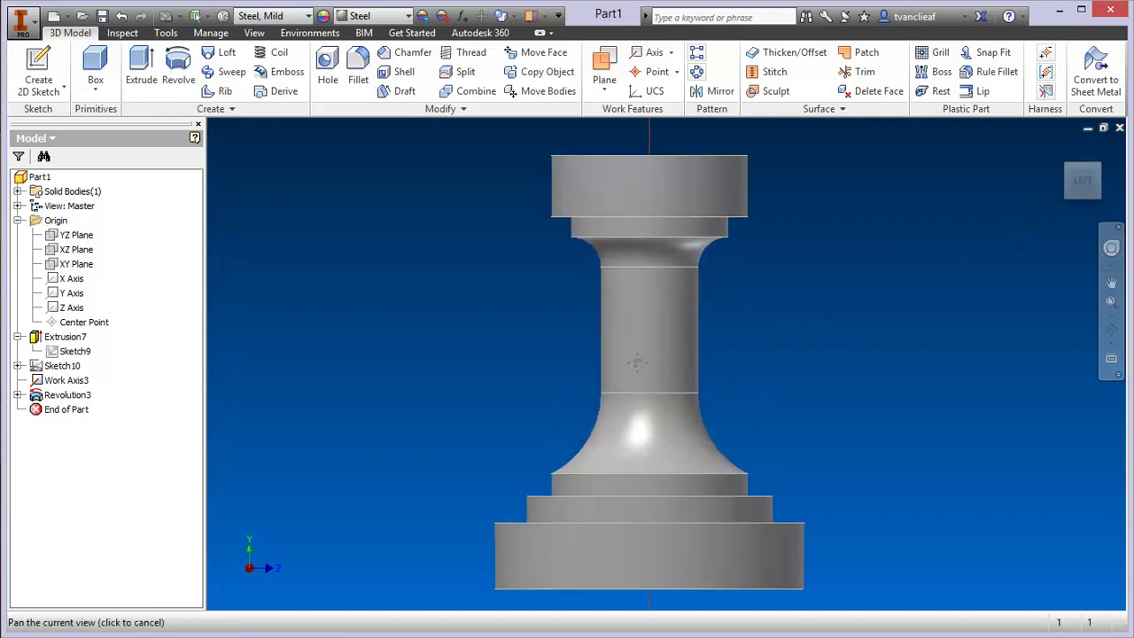
{"action": "left_click_drag", "start_coordinate": [665, 362], "coordinate": [610, 351]}
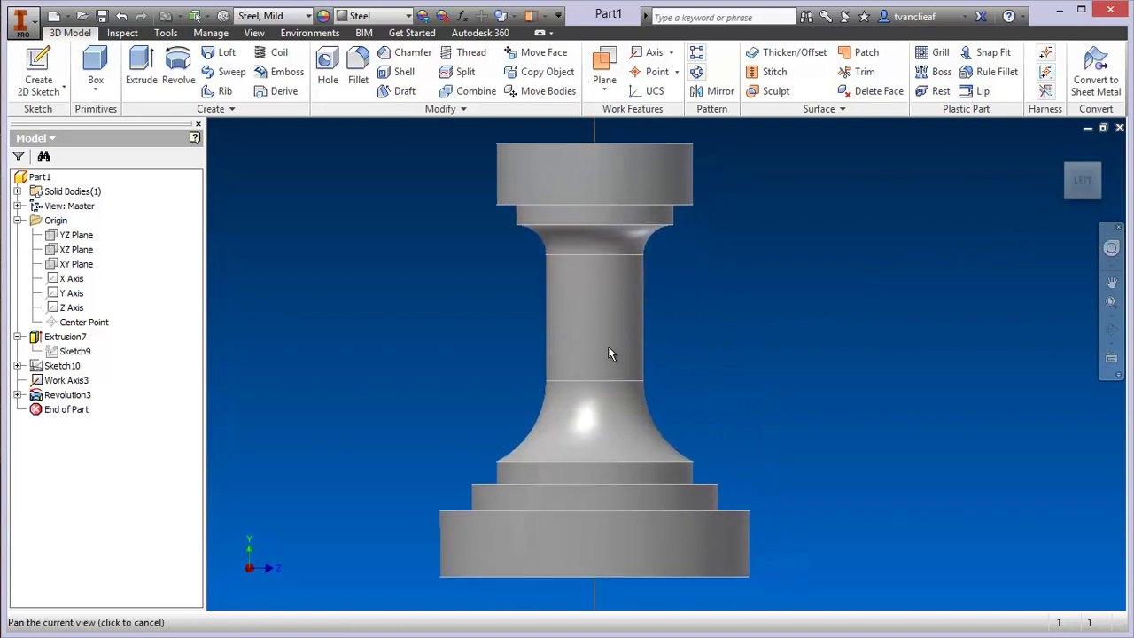
{"action": "left_click", "coordinate": [18, 396]}
{"action": "left_click", "coordinate": [73, 412]}
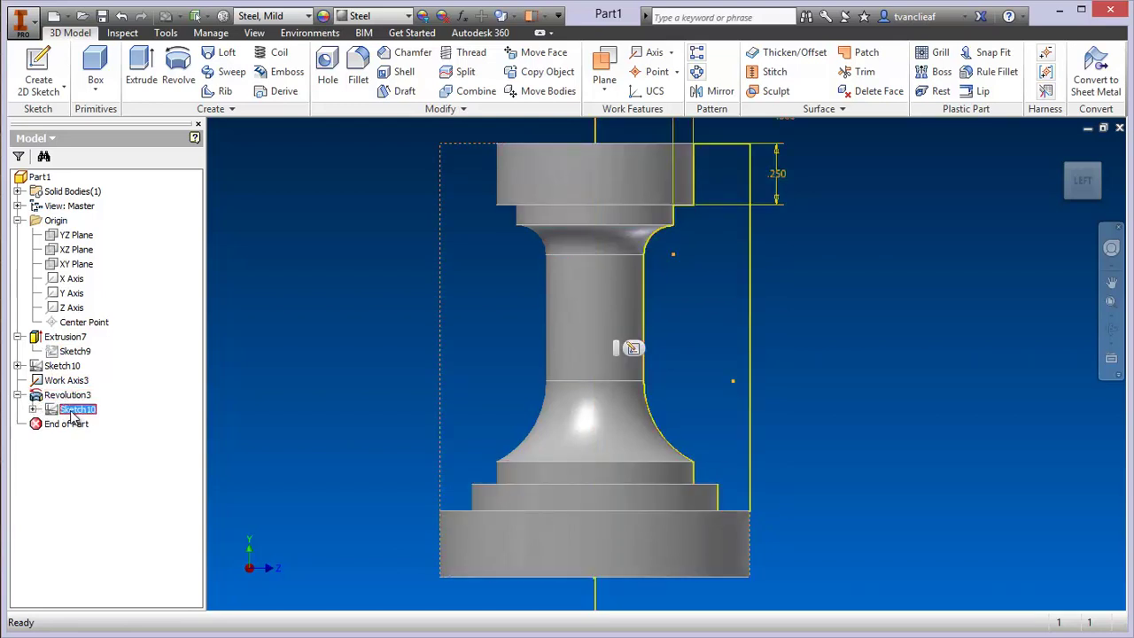
{"action": "right_click", "coordinate": [76, 416]}
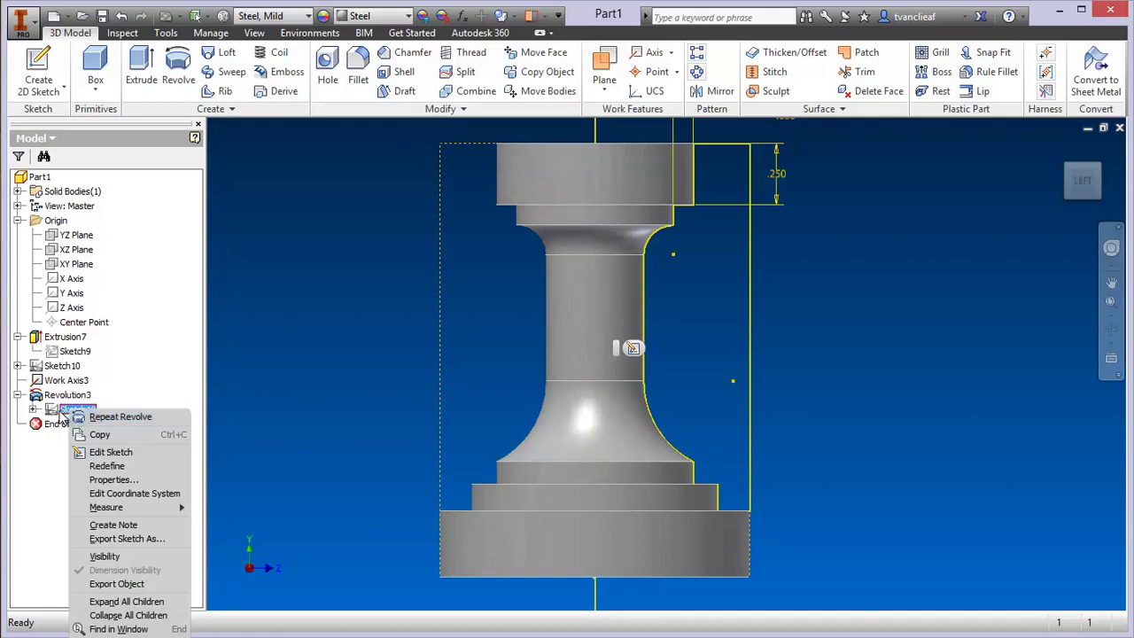
{"action": "left_click", "coordinate": [111, 453]}
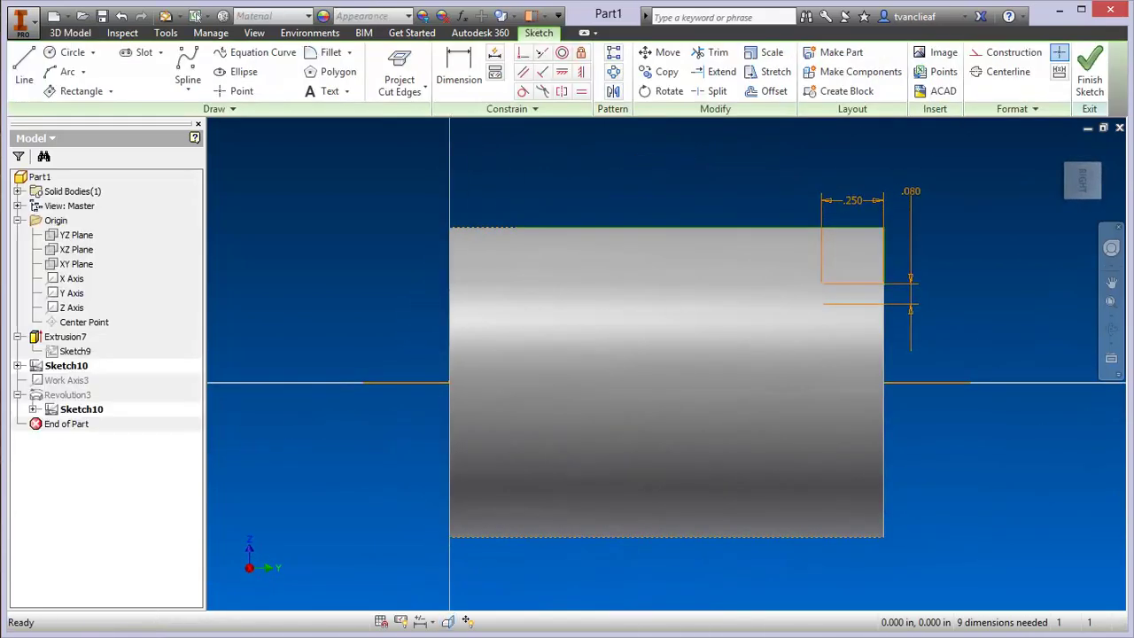
Turn the sketch view upright and slice the graphics at the sketch plane to expose the profile.
{"action": "left_click", "coordinate": [1106, 150]}
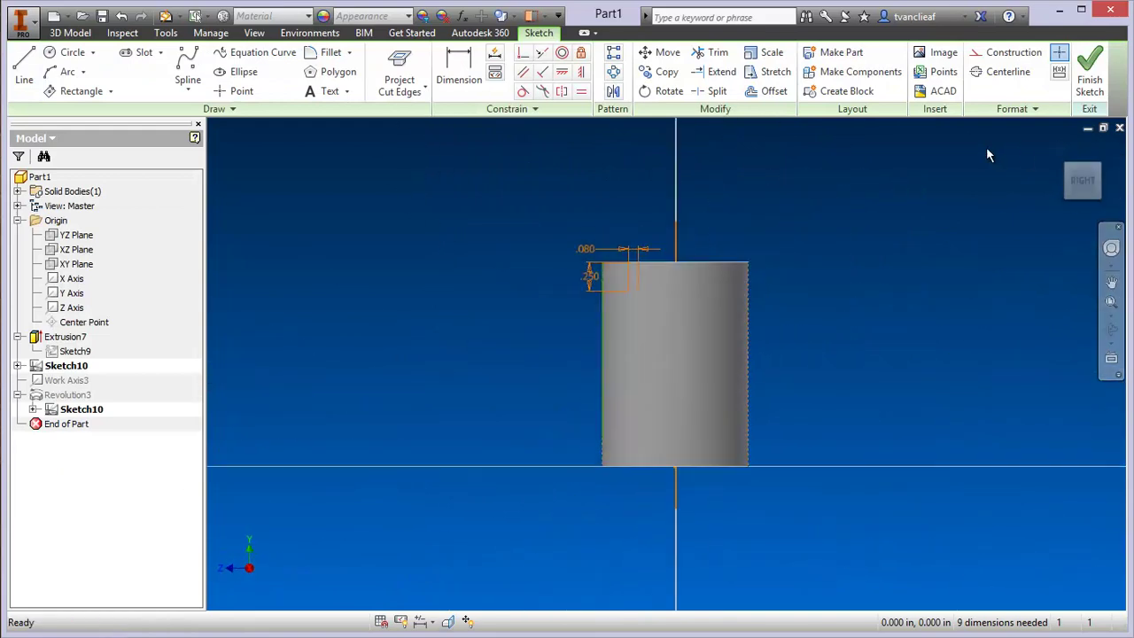
{"action": "key", "text": "F7"}
{"action": "scroll", "coordinate": [665, 348], "scroll_direction": "down", "scroll_amount": 3}
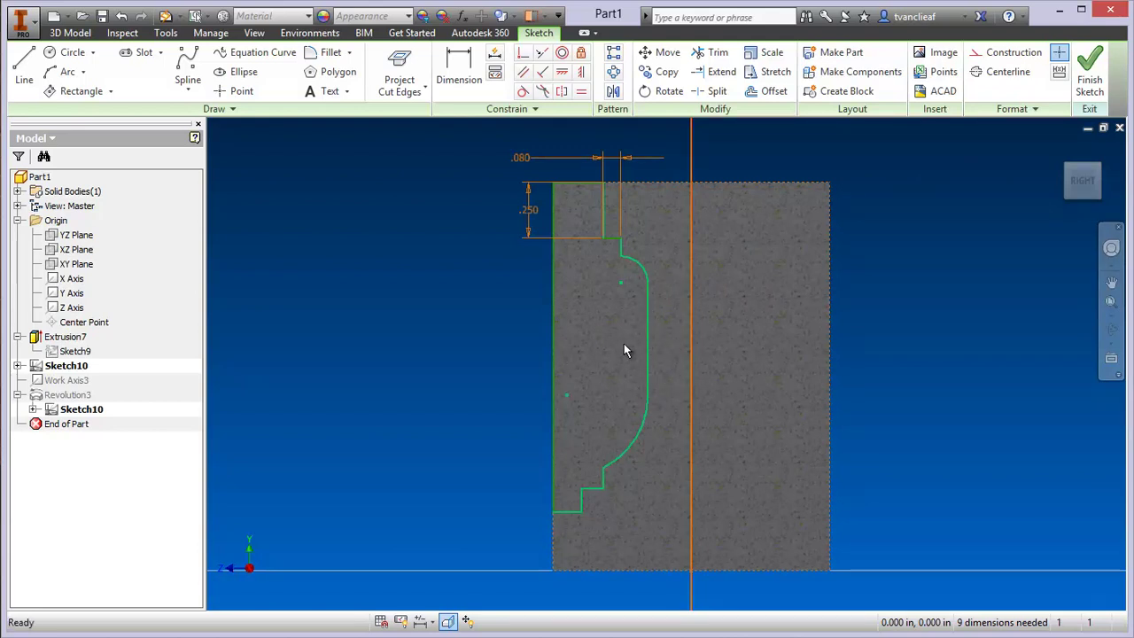
{"action": "middle_click_drag", "start_coordinate": [614, 345], "coordinate": [542, 357]}
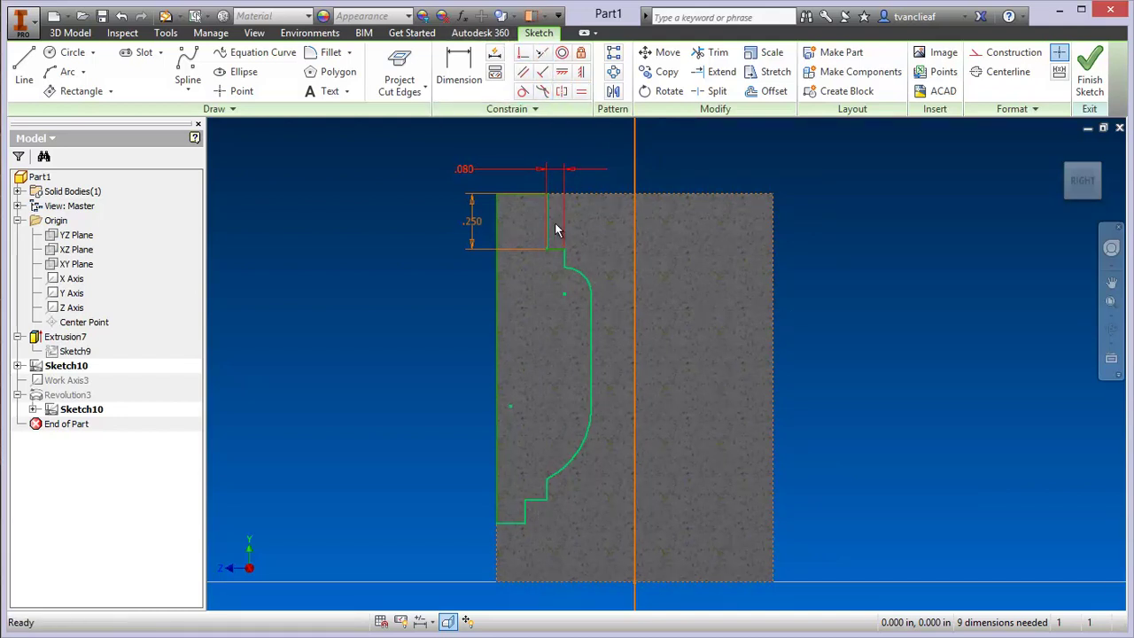
Try making the lowest step's vertical line collinear with the upper vertical line, picking the lower line first, and undo each attempt.
{"action": "left_click", "coordinate": [544, 56]}
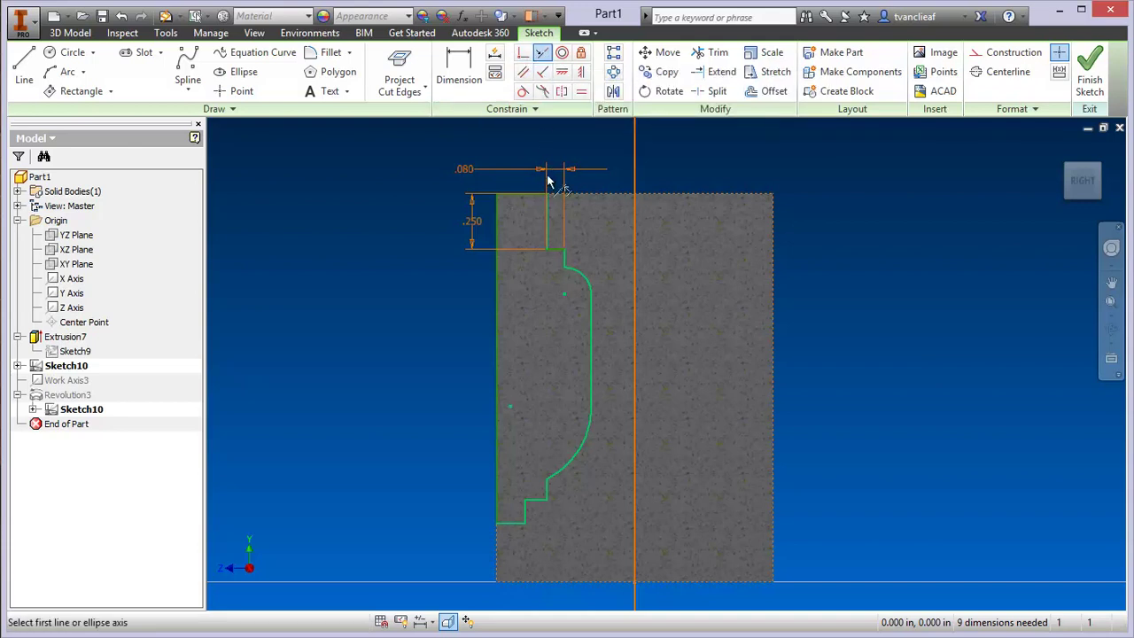
{"action": "left_click", "coordinate": [526, 513]}
{"action": "left_click", "coordinate": [549, 232]}
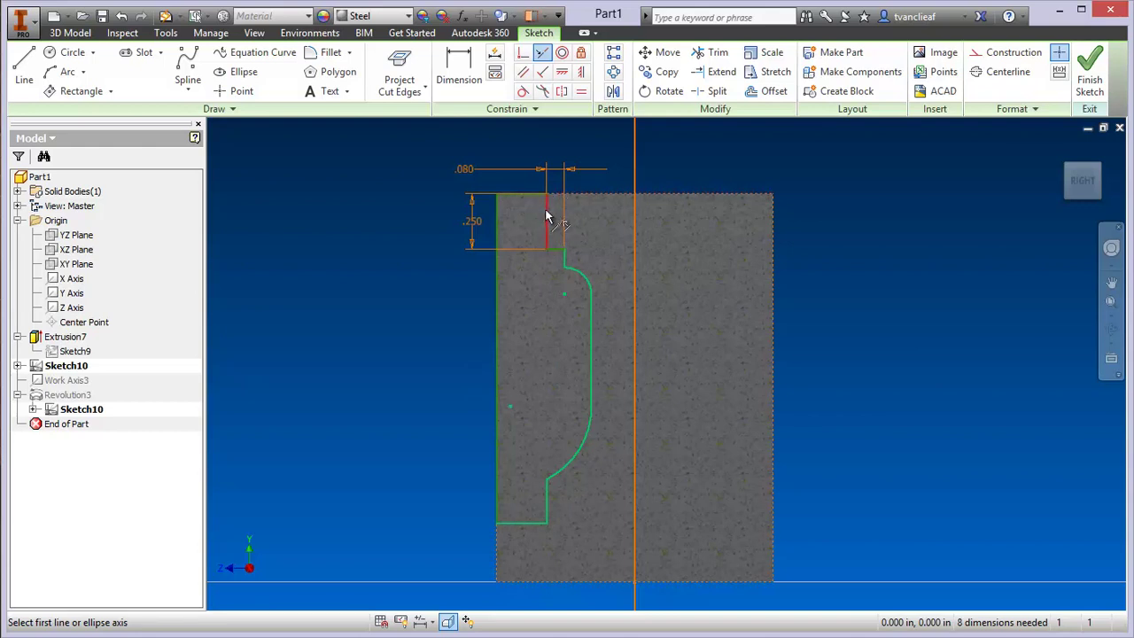
{"action": "key", "text": "ctrl+z"}
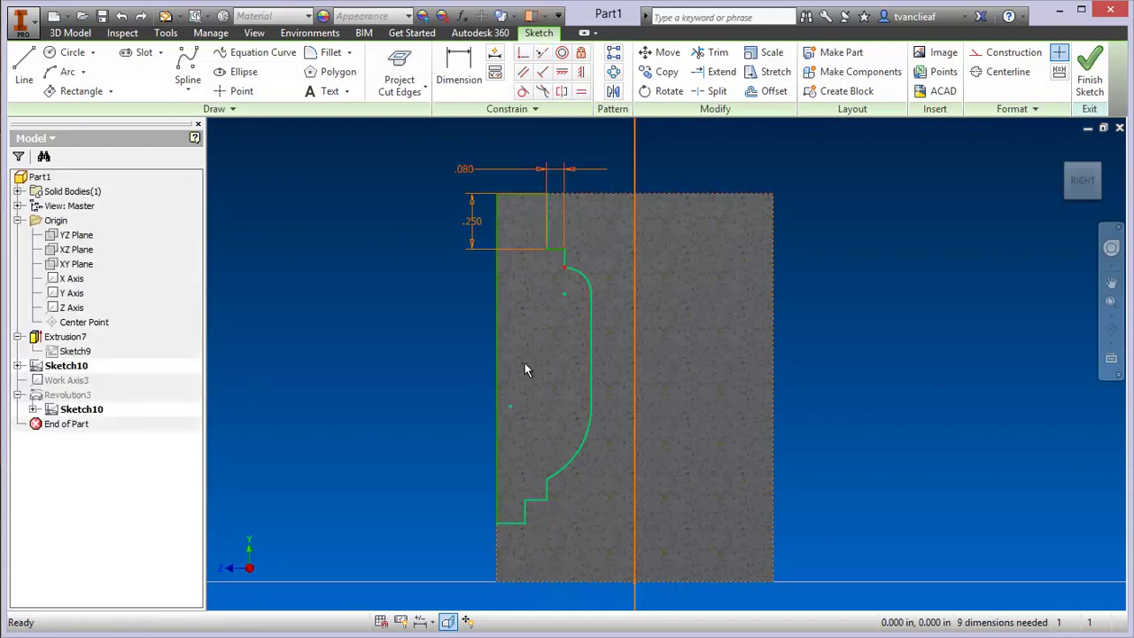
{"action": "left_click", "coordinate": [542, 52]}
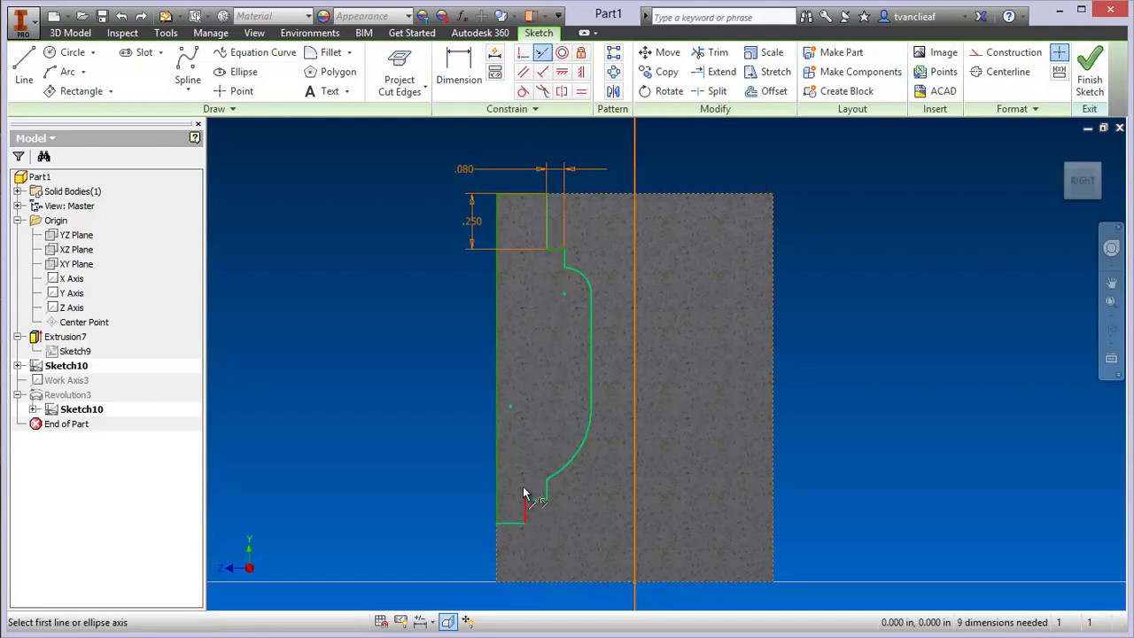
{"action": "left_click", "coordinate": [524, 516]}
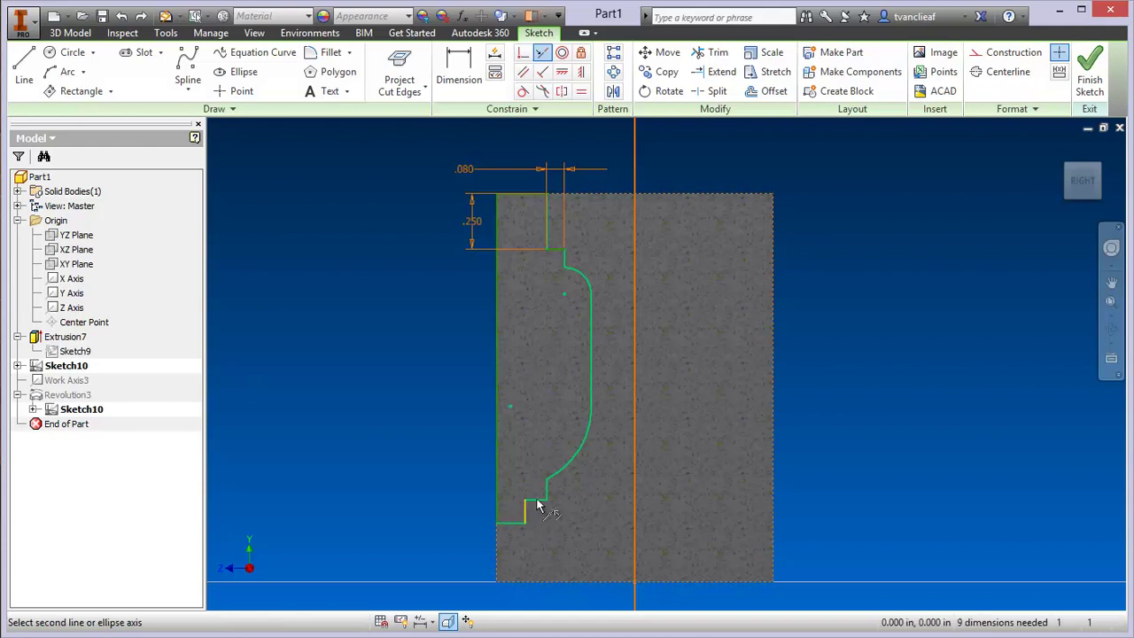
{"action": "left_click", "coordinate": [549, 233]}
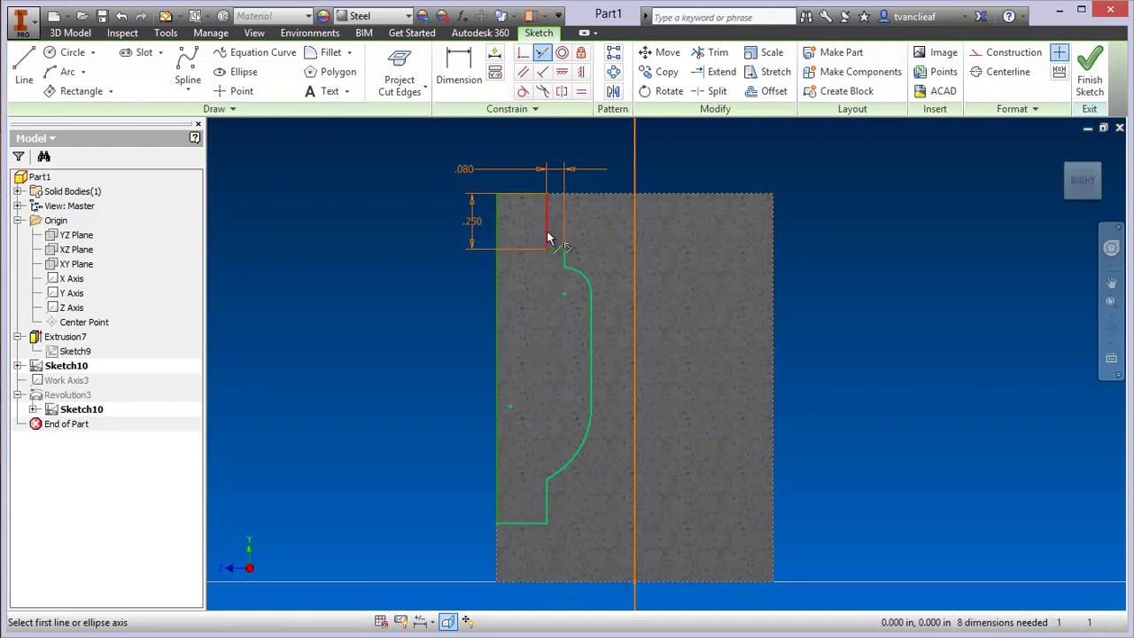
{"action": "key", "text": "ctrl+z"}
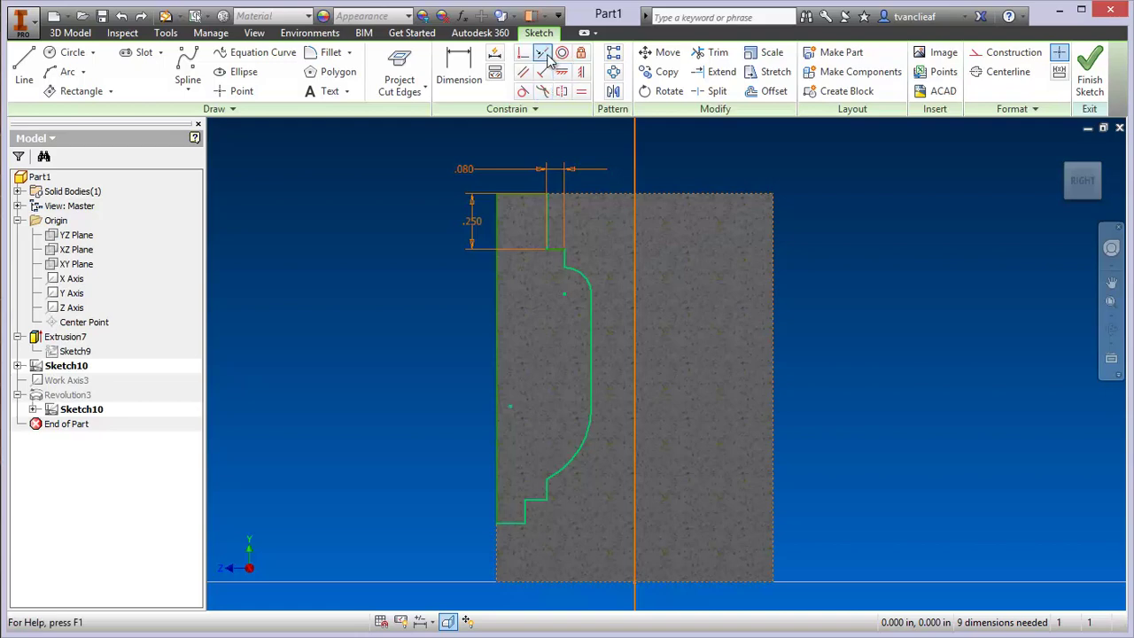
Apply a collinear constraint between the upper vertical line and the lowest step's vertical line, picking the upper line first.
{"action": "left_click", "coordinate": [547, 57]}
{"action": "left_click", "coordinate": [546, 226]}
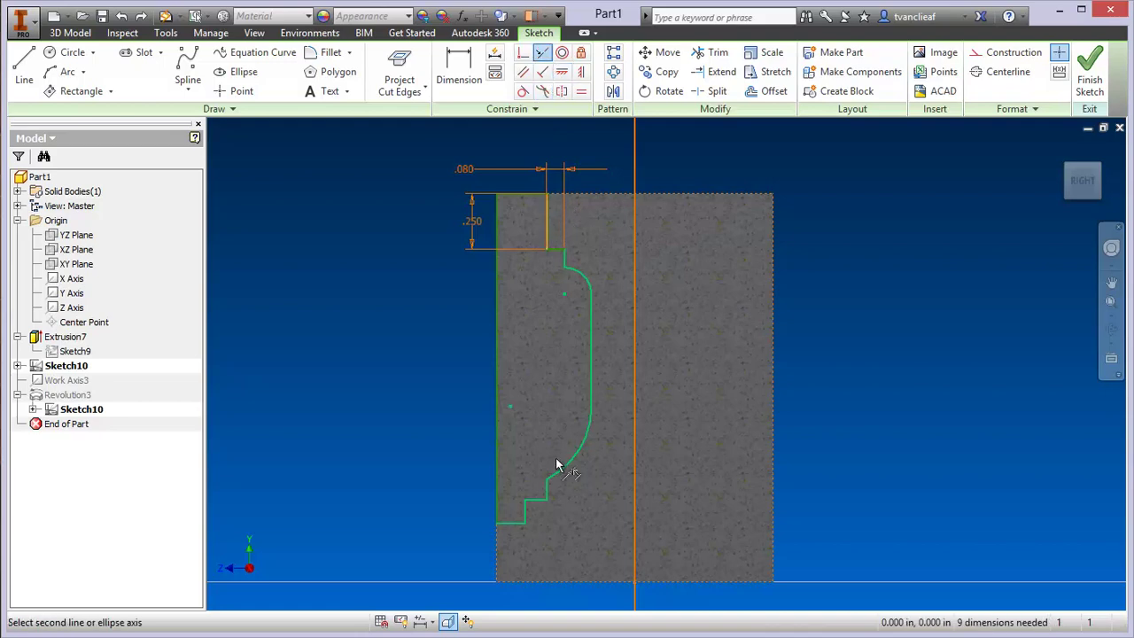
{"action": "left_click", "coordinate": [523, 517]}
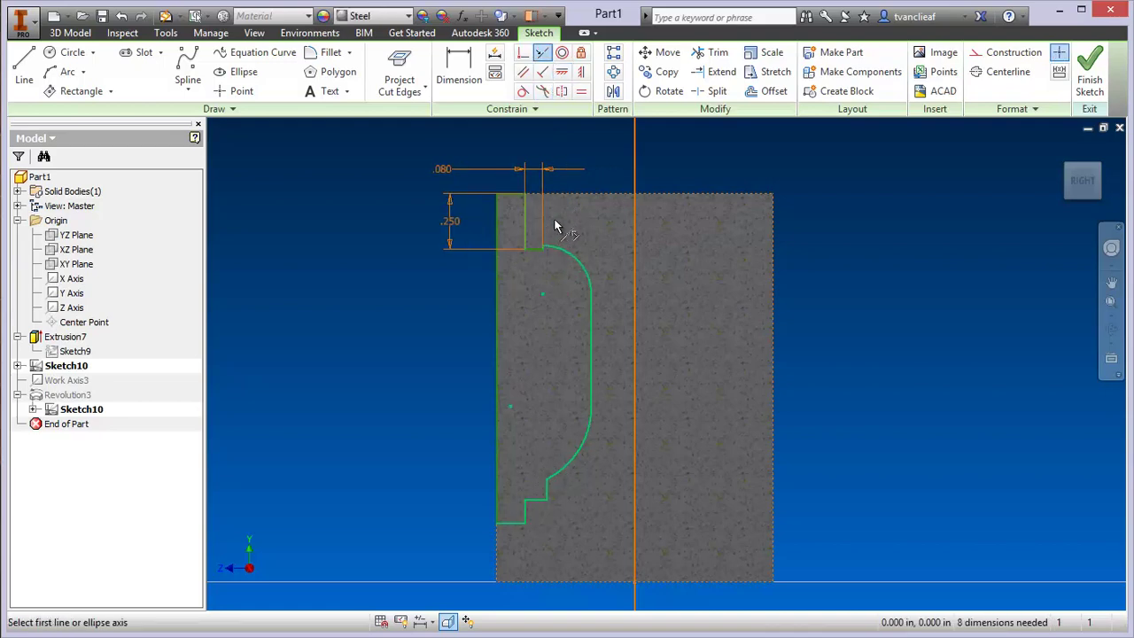
Leave the constraint command and pull the upper arc downward to lengthen the short vertical line above it.
{"action": "scroll", "coordinate": [551, 264], "scroll_direction": "up", "scroll_amount": 5}
{"action": "scroll", "coordinate": [454, 270], "scroll_direction": "down", "scroll_amount": 3}
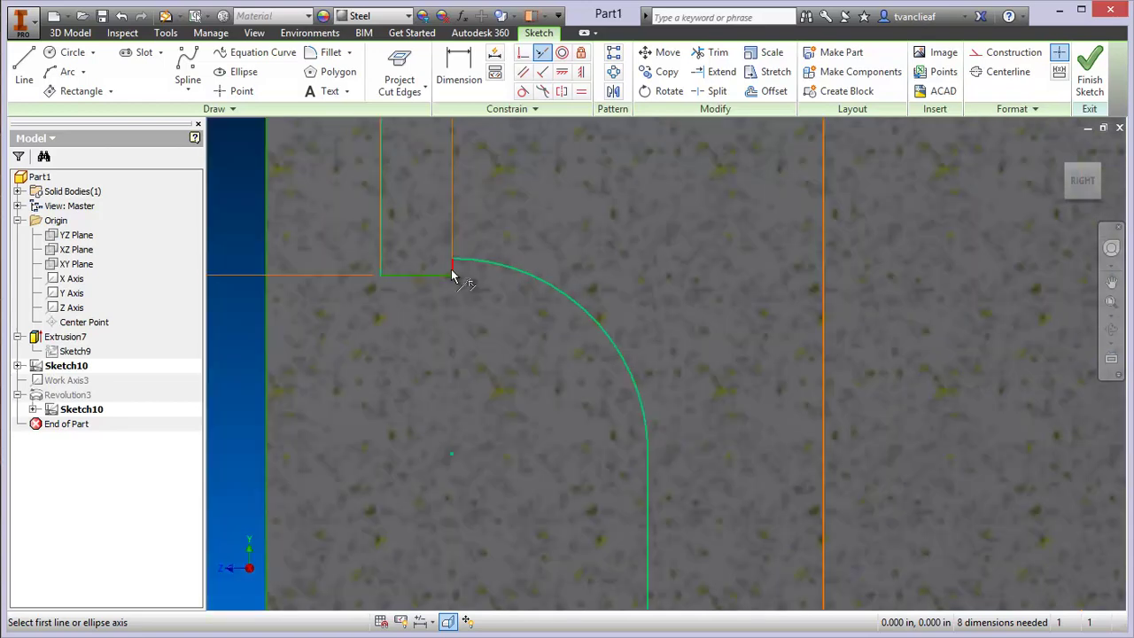
{"action": "scroll", "coordinate": [454, 274], "scroll_direction": "up", "scroll_amount": 3}
{"action": "key", "text": "Escape"}
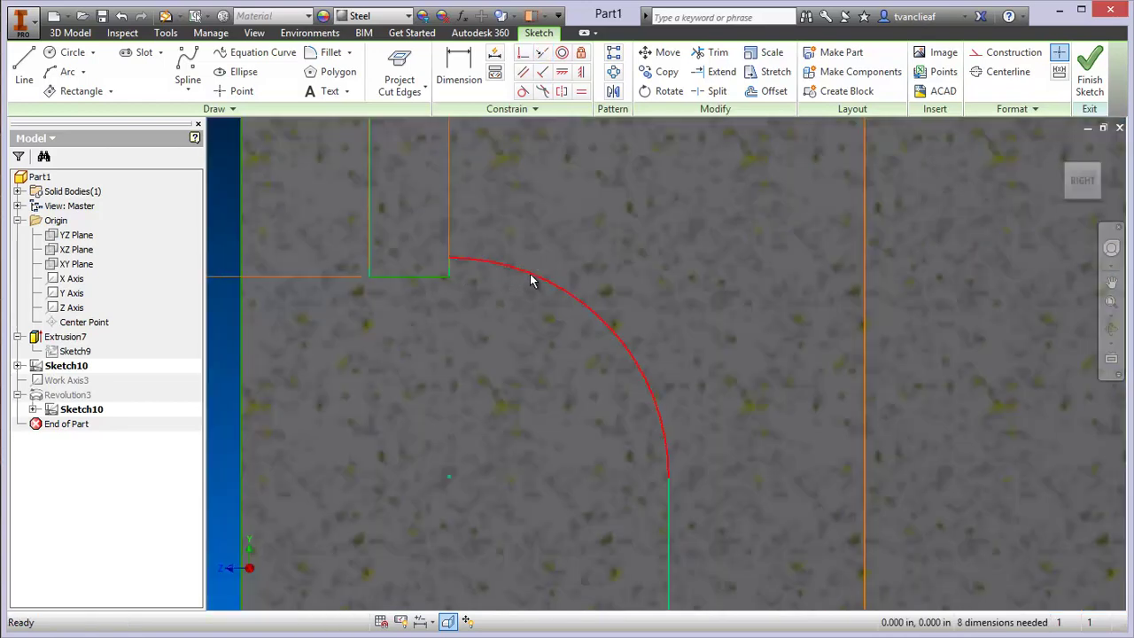
{"action": "scroll", "coordinate": [532, 280], "scroll_direction": "down", "scroll_amount": 2}
{"action": "mouse_move", "coordinate": [531, 280]}
{"action": "left_mouse_down"}
{"action": "mouse_move", "coordinate": [544, 342]}
{"action": "mouse_move", "coordinate": [531, 345]}
{"action": "left_mouse_up"}
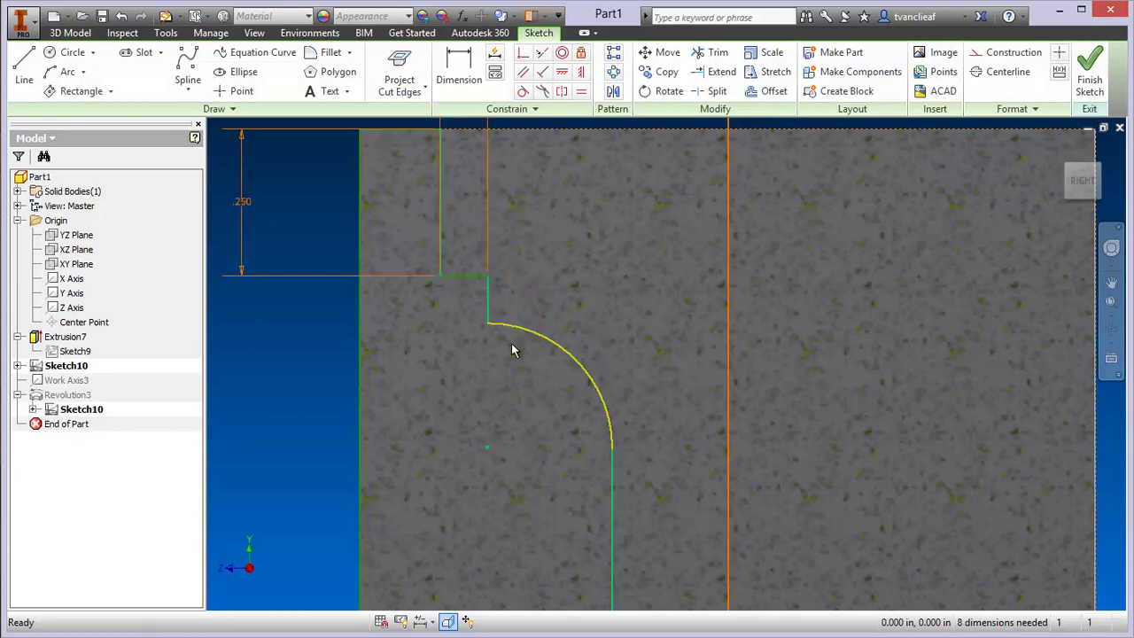
Move the stem's long vertical line outward from the work axis to thicken the stem, and finish the sketch.
{"action": "scroll", "coordinate": [478, 332], "scroll_direction": "down", "scroll_amount": 3}
{"action": "middle_click_drag", "start_coordinate": [454, 368], "coordinate": [492, 339]}
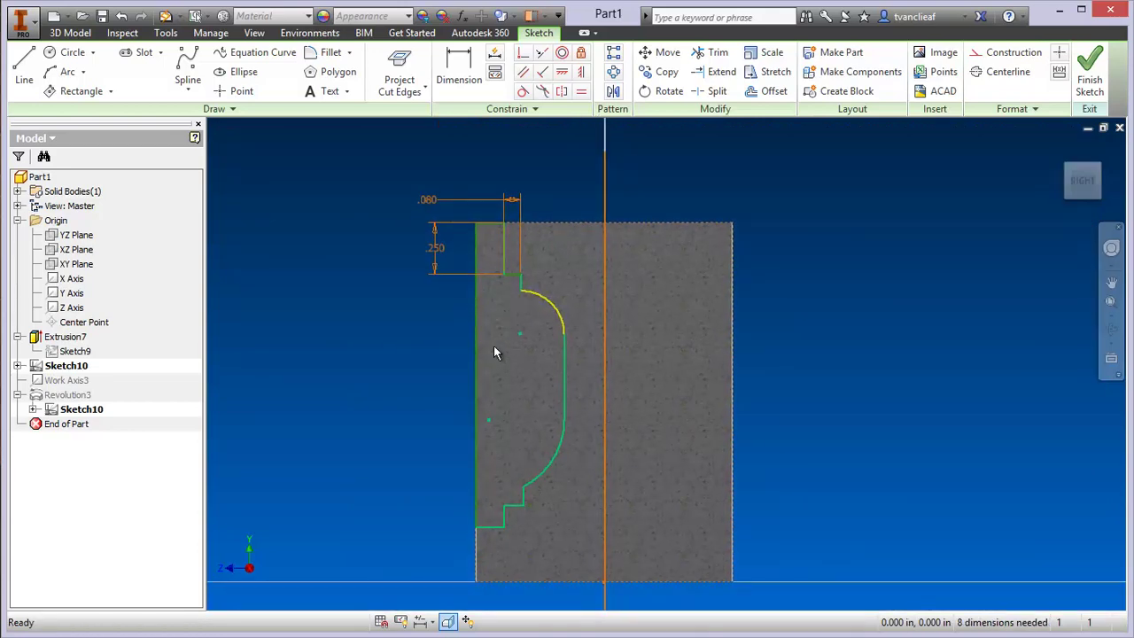
{"action": "middle_click_drag", "start_coordinate": [552, 392], "coordinate": [536, 392]}
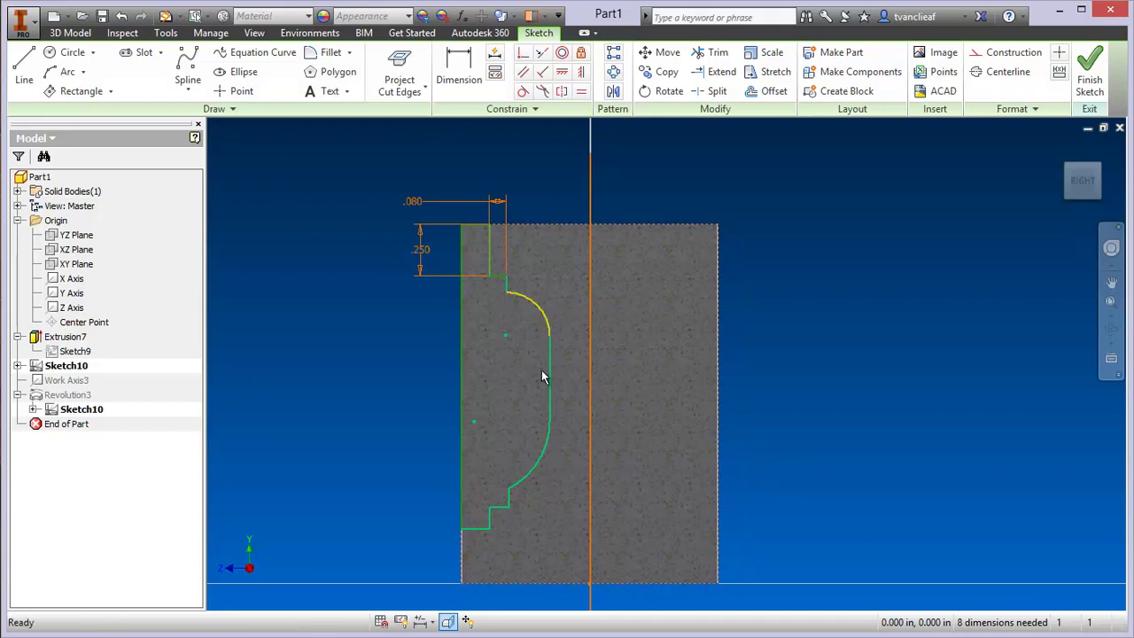
{"action": "key", "text": "o"}
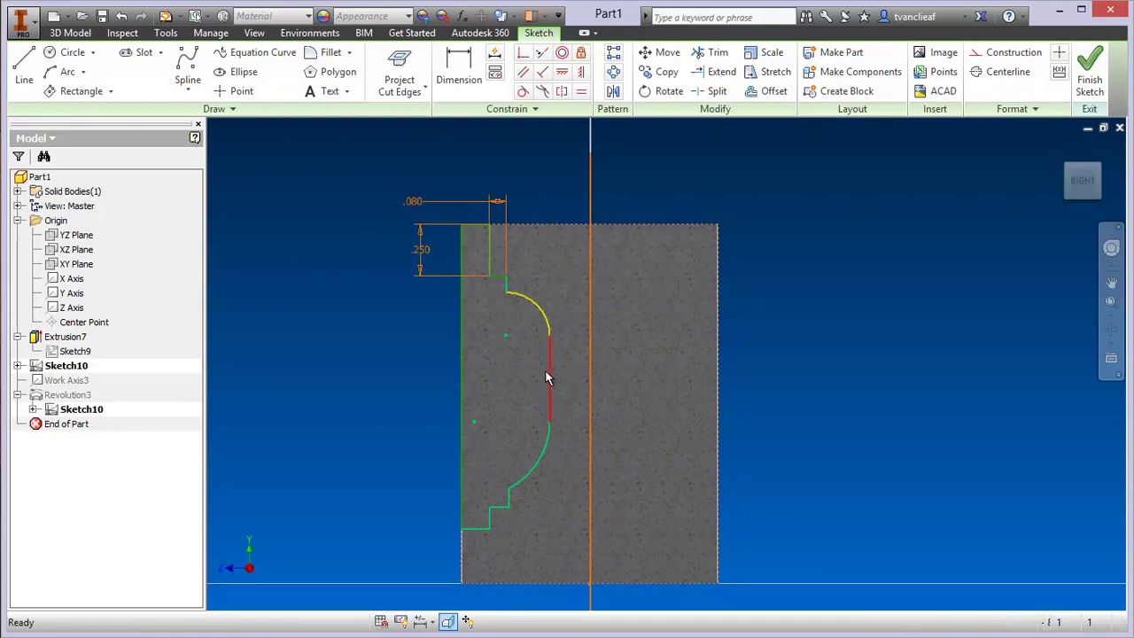
{"action": "left_click_drag", "start_coordinate": [551, 370], "coordinate": [535, 370]}
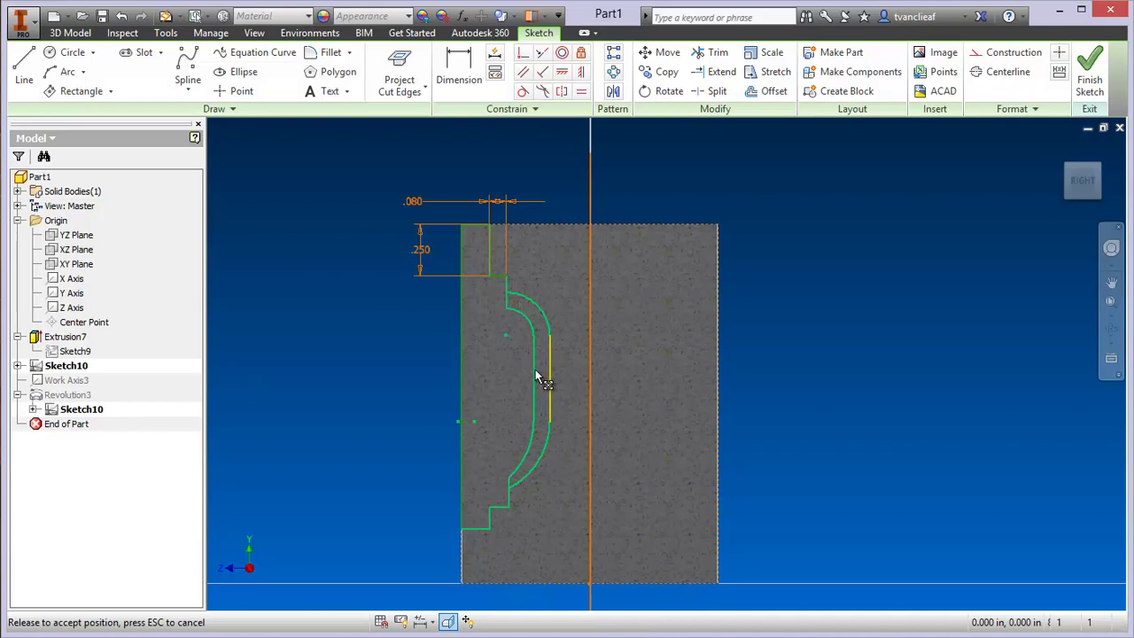
{"action": "key", "text": "Escape"}
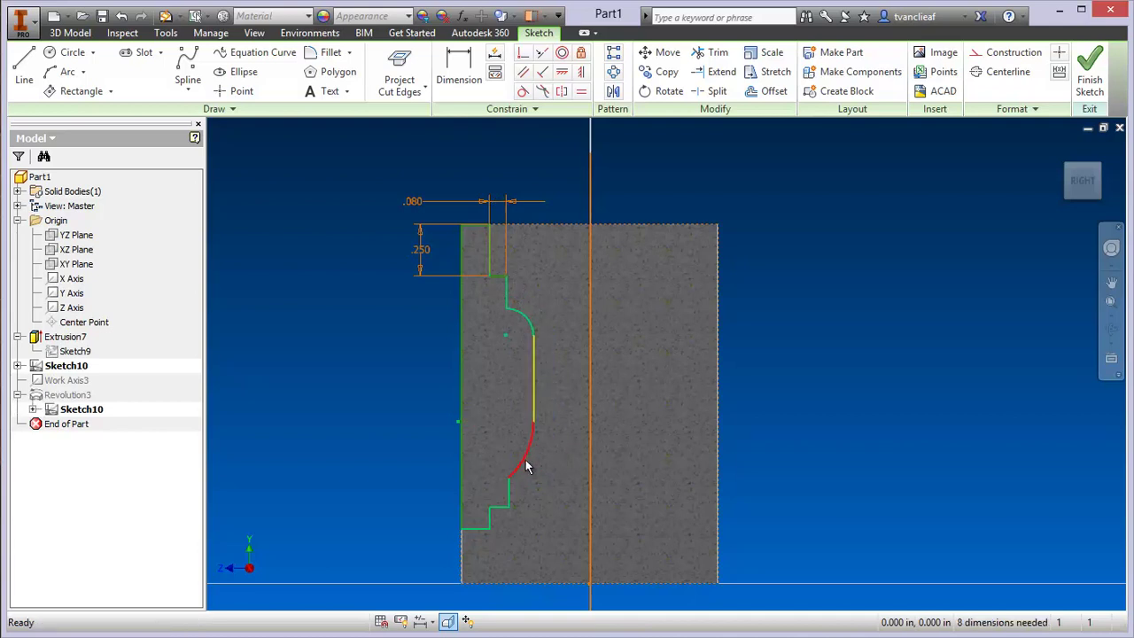
{"action": "left_click", "coordinate": [1091, 80]}
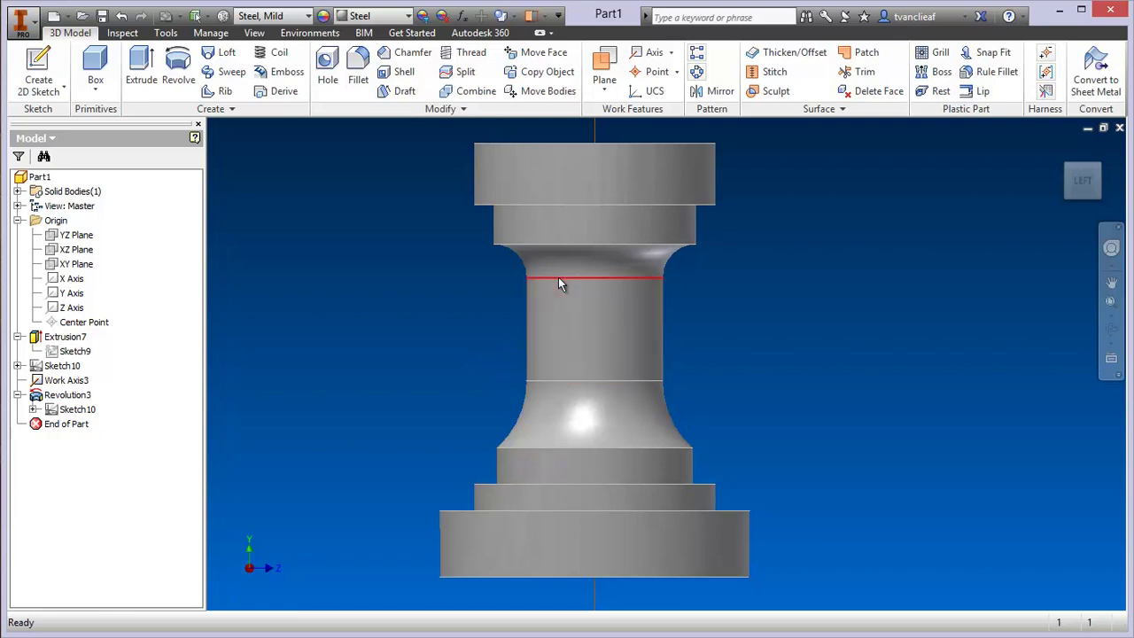
{"action": "scroll", "coordinate": [702, 344], "scroll_direction": "up", "scroll_amount": 3}
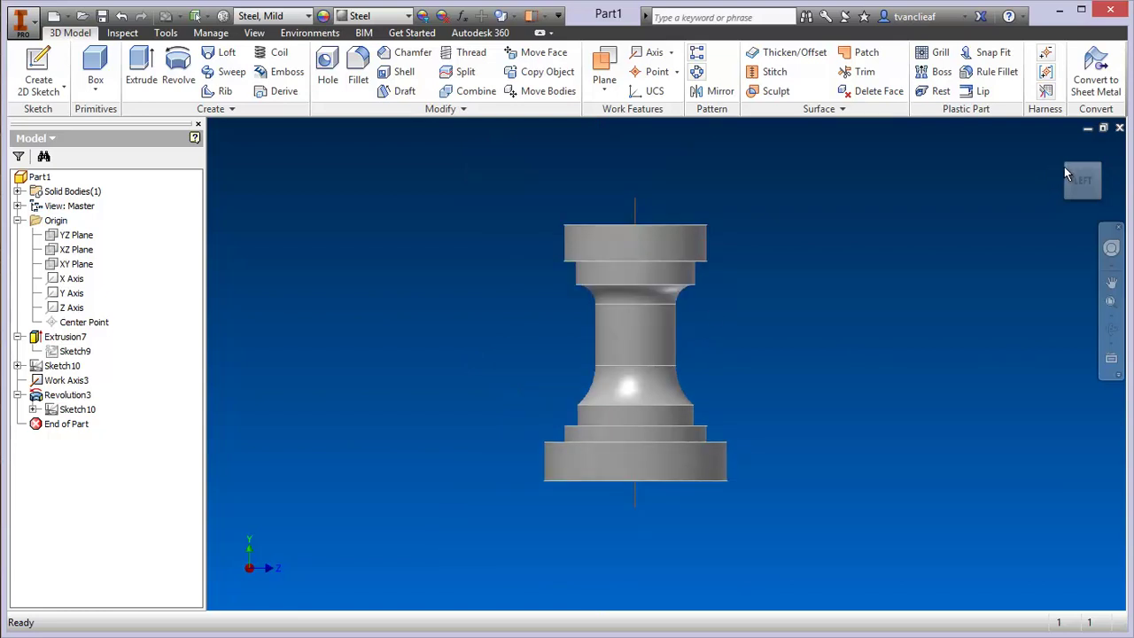
{"action": "key", "text": "F2"}
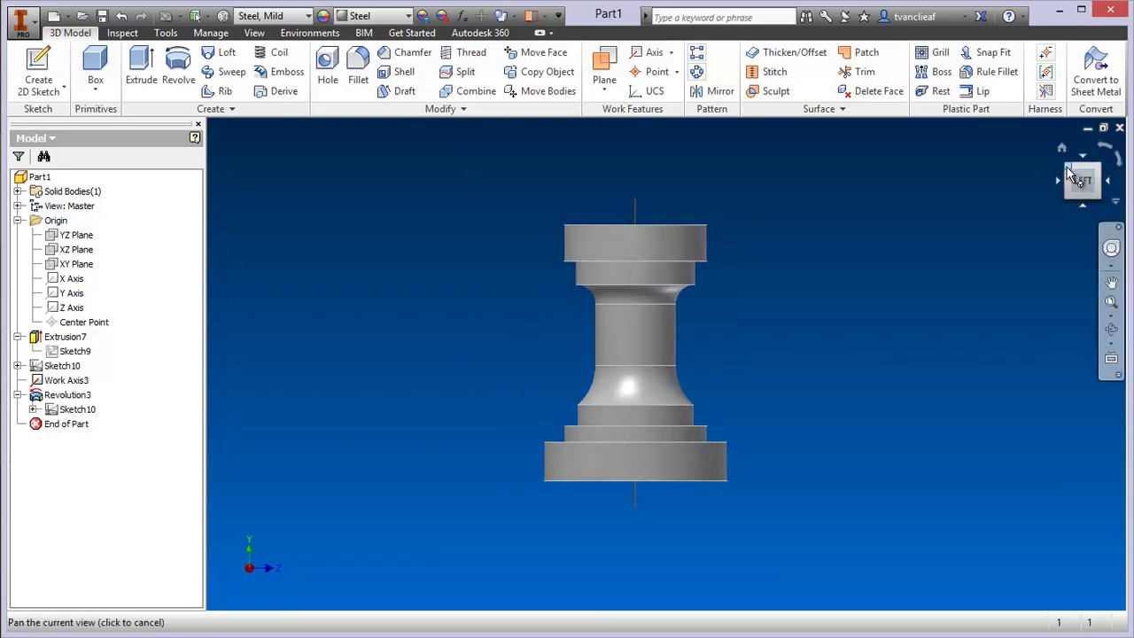
Start a 2D sketch on the rook's flat top face.
{"action": "left_click", "coordinate": [1070, 172]}
{"action": "scroll", "coordinate": [695, 274], "scroll_direction": "down", "scroll_amount": 3}
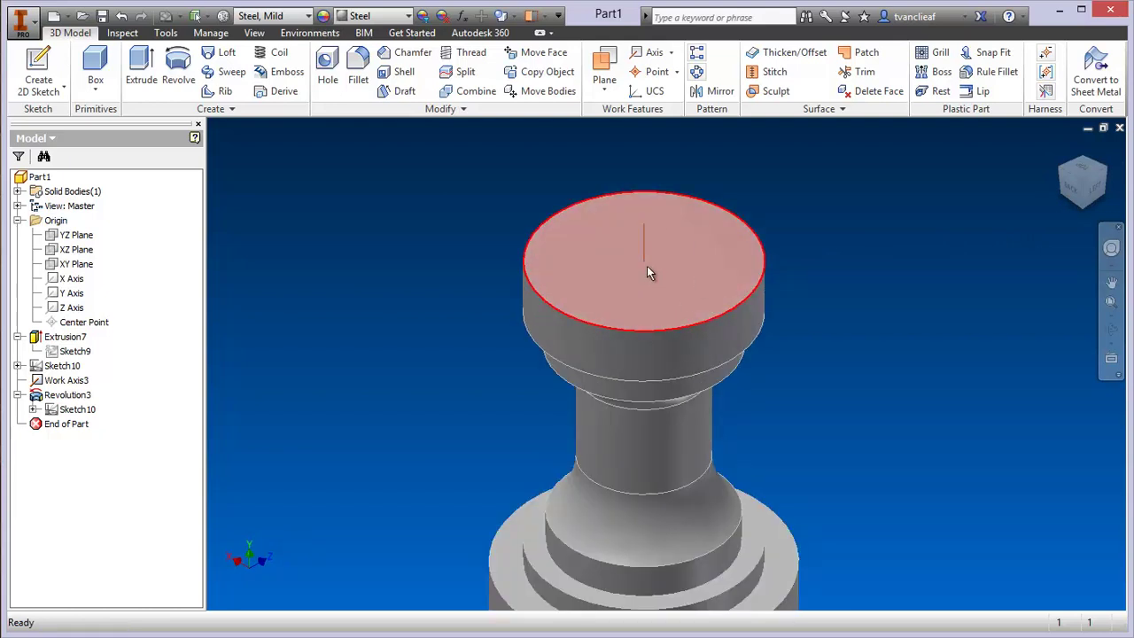
{"action": "left_click", "coordinate": [44, 92]}
{"action": "left_click", "coordinate": [64, 118]}
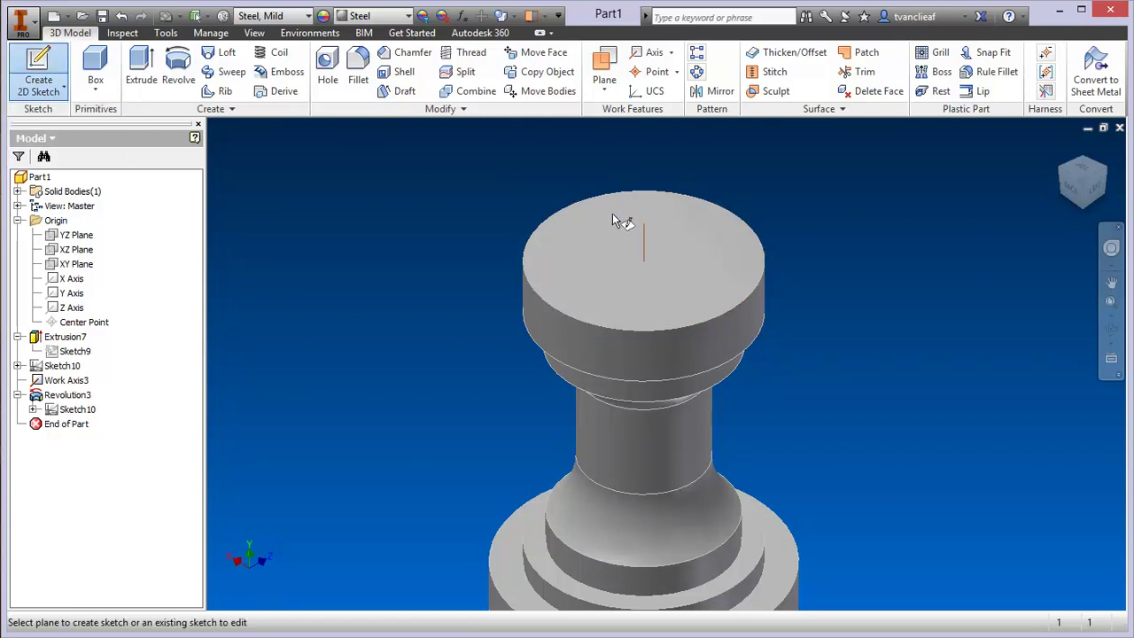
{"action": "left_click", "coordinate": [614, 269]}
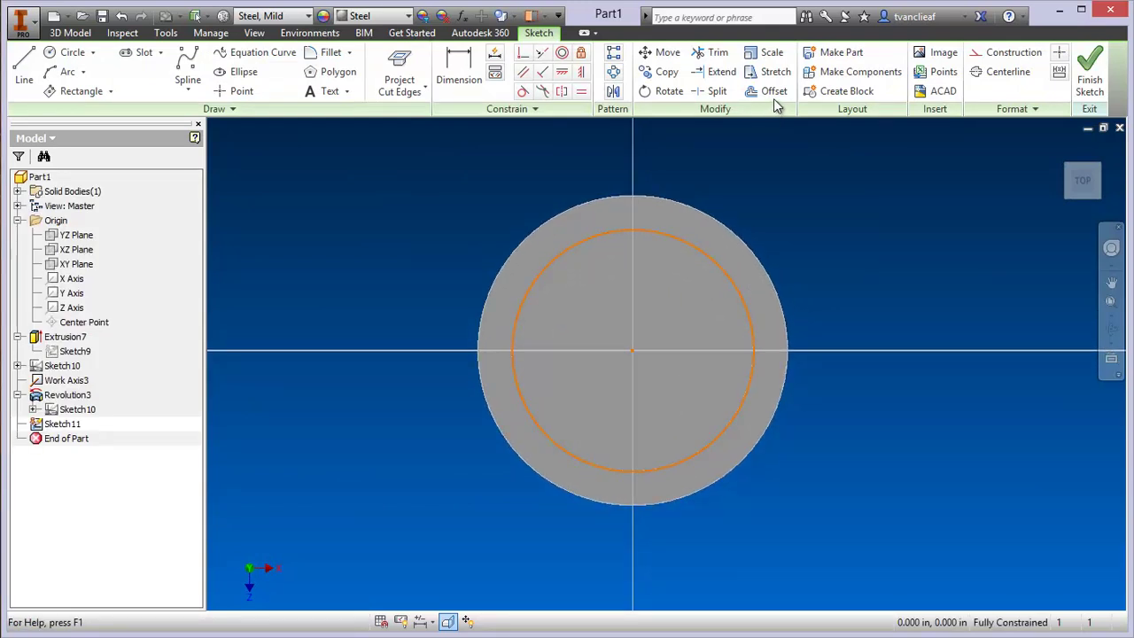
Offset the top face's circular edge inward by about 0.132 in and finish the sketch.
{"action": "left_click", "coordinate": [776, 92]}
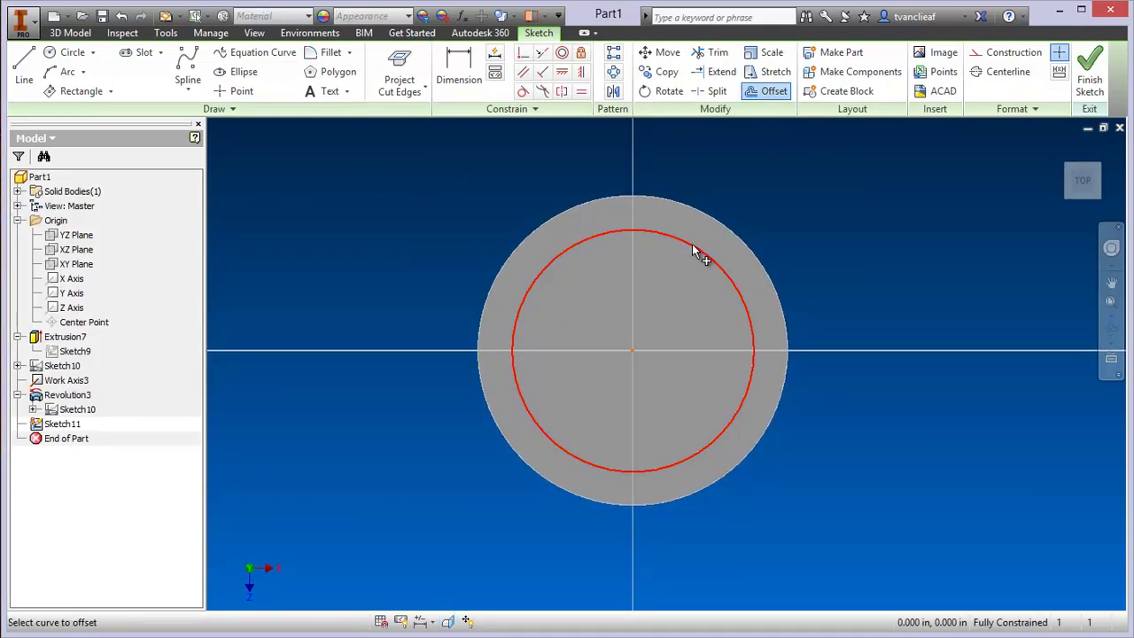
{"action": "left_click", "coordinate": [693, 248]}
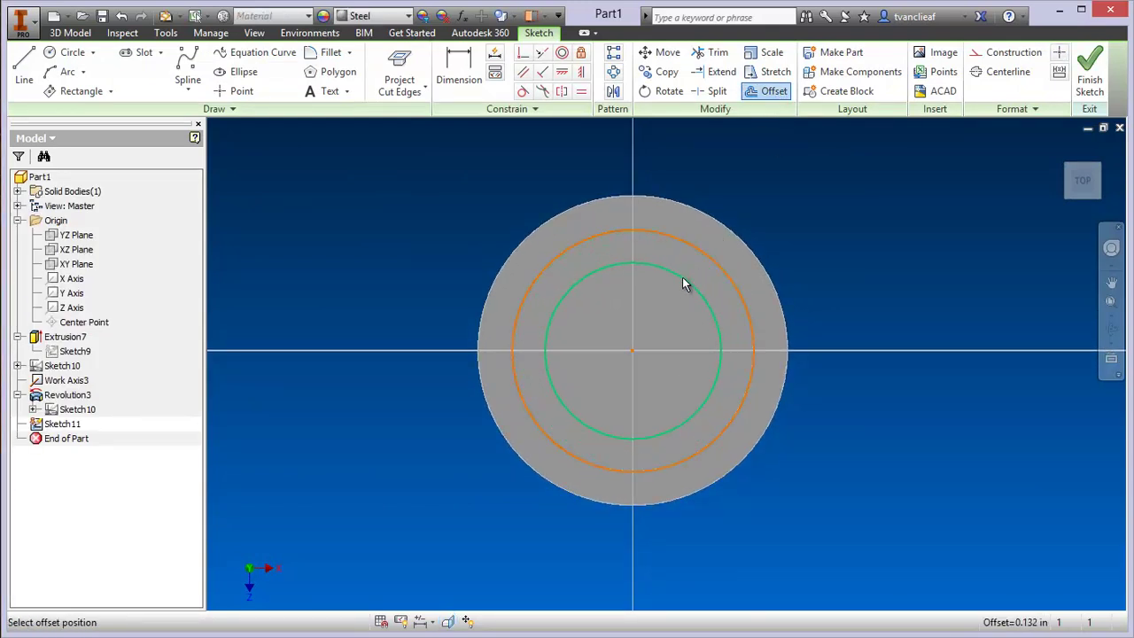
{"action": "left_click", "coordinate": [682, 278]}
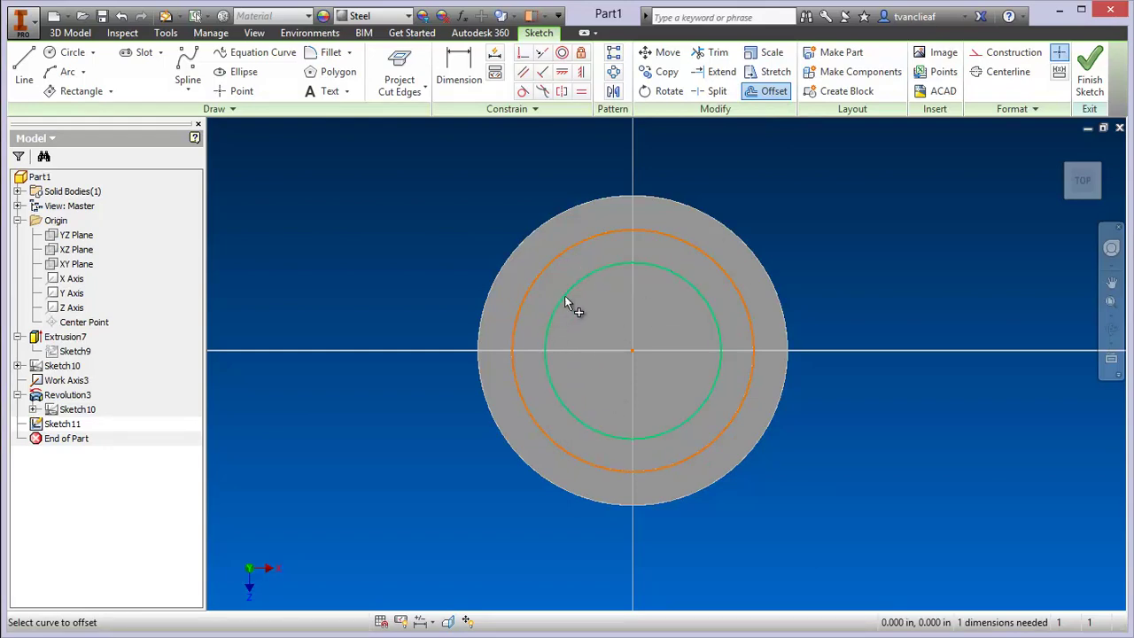
{"action": "left_click", "coordinate": [1088, 73]}
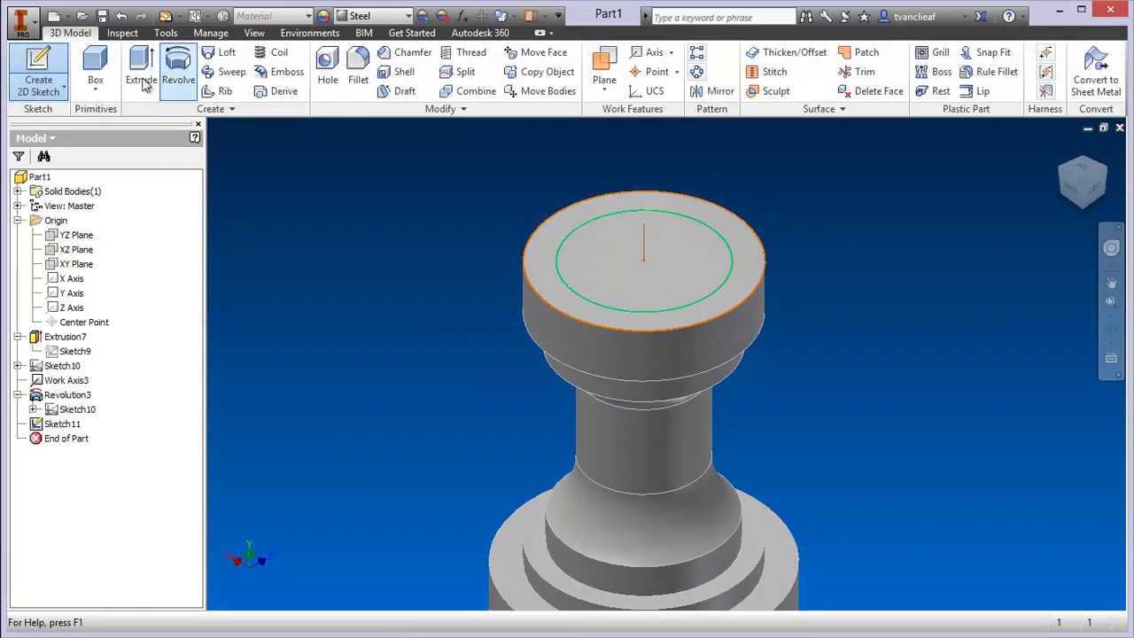
Extrude-cut the inner circle 0.125 in down into the rook's top to form a recess.
{"action": "left_click", "coordinate": [142, 81]}
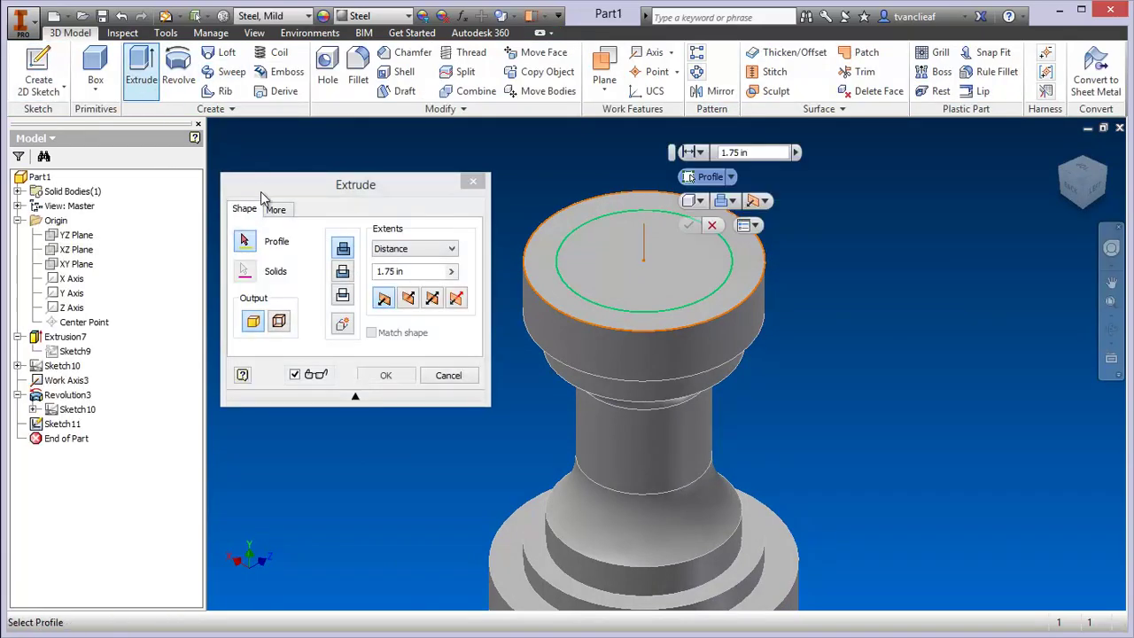
{"action": "left_click", "coordinate": [343, 274]}
{"action": "left_click", "coordinate": [572, 264]}
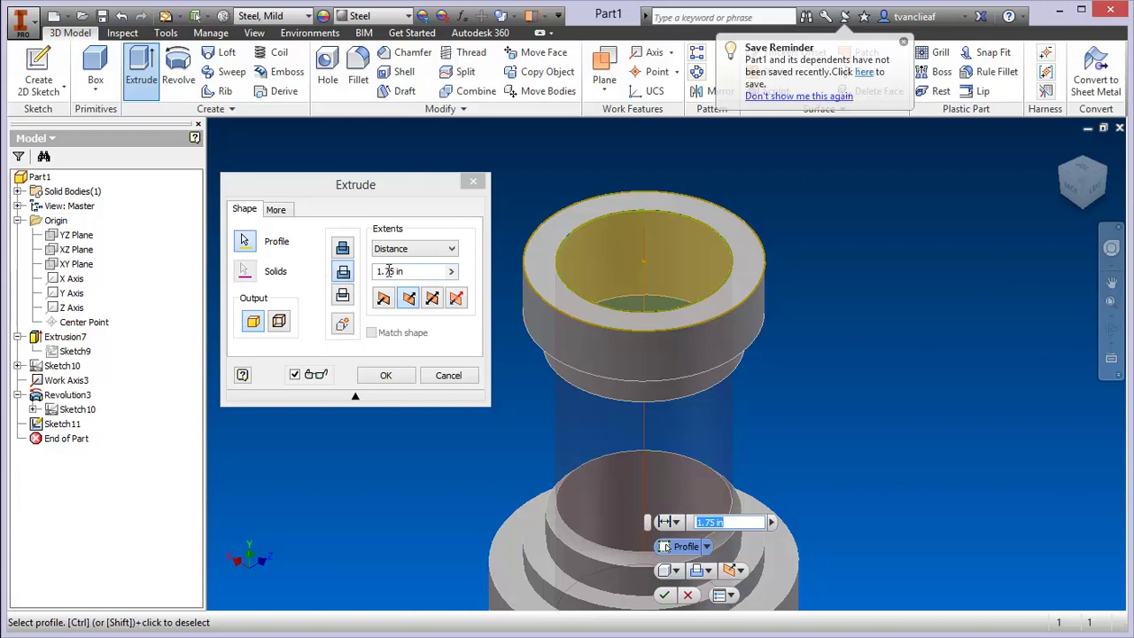
{"action": "left_click", "coordinate": [388, 271]}
{"action": "type", "text": ".125"}
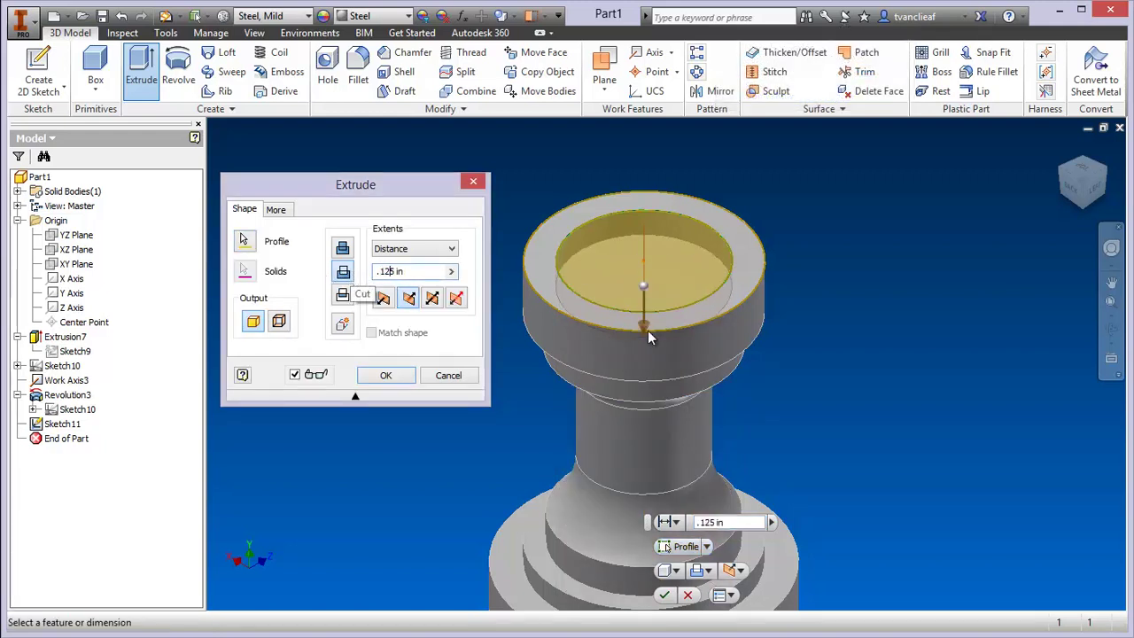
{"action": "left_click", "coordinate": [389, 379]}
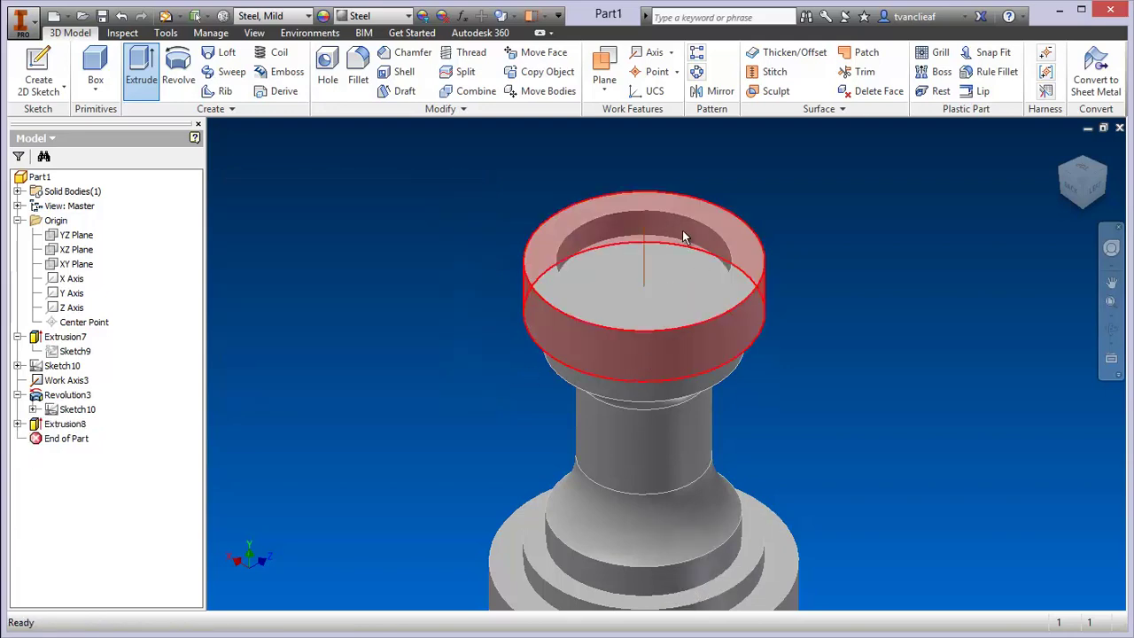
Start a 2D sketch on the ring-shaped top face around the recess.
{"action": "left_click", "coordinate": [64, 86]}
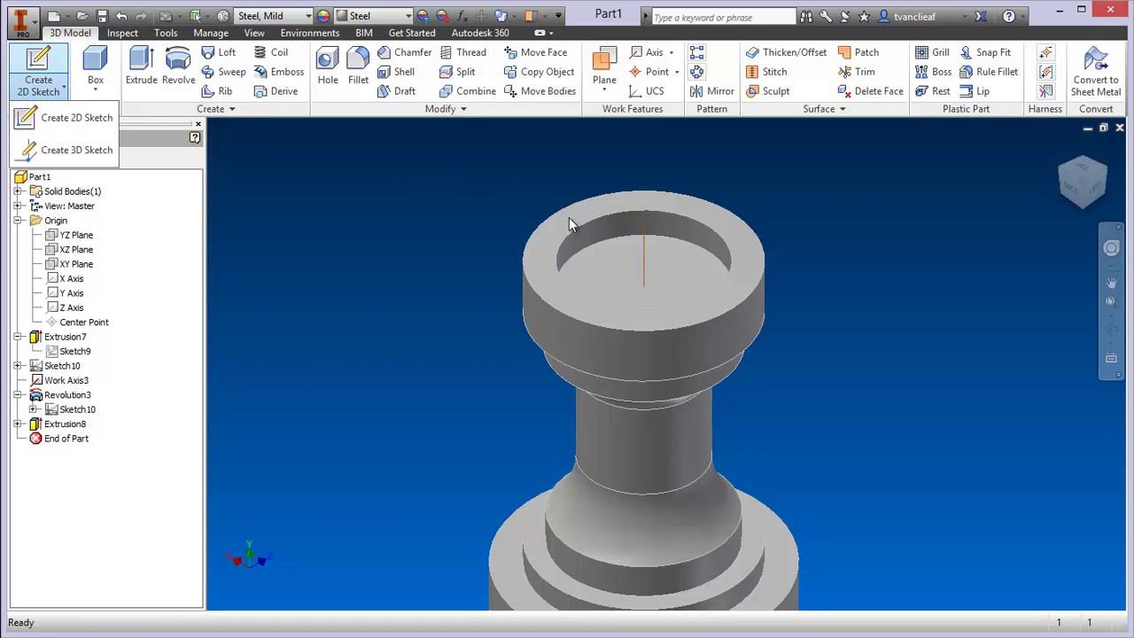
{"action": "left_click", "coordinate": [75, 117]}
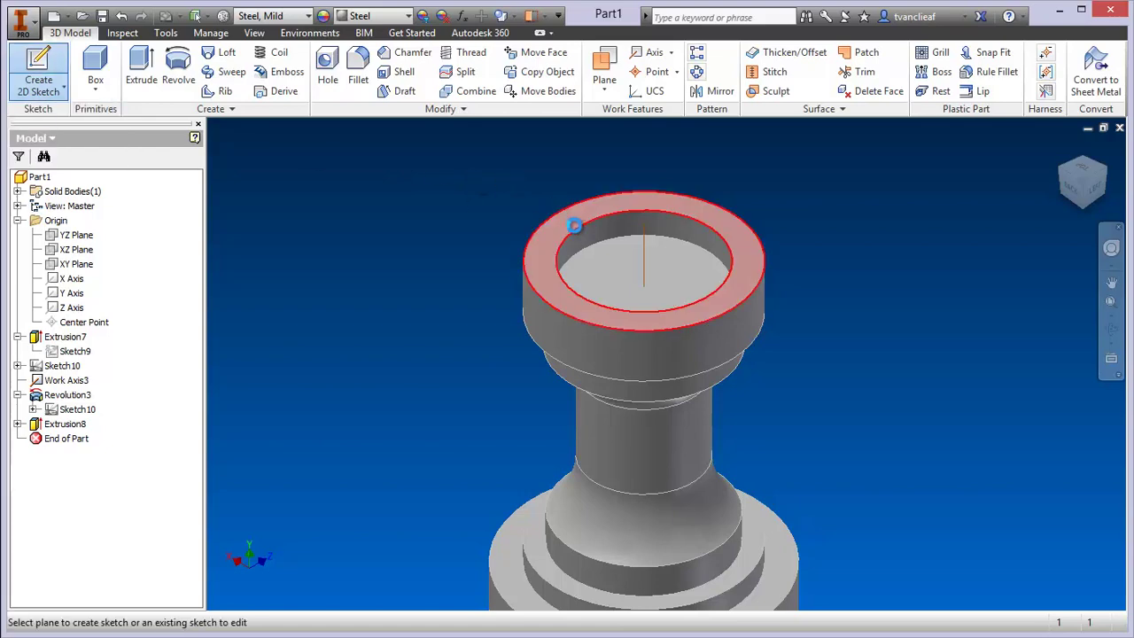
{"action": "left_click", "coordinate": [574, 226]}
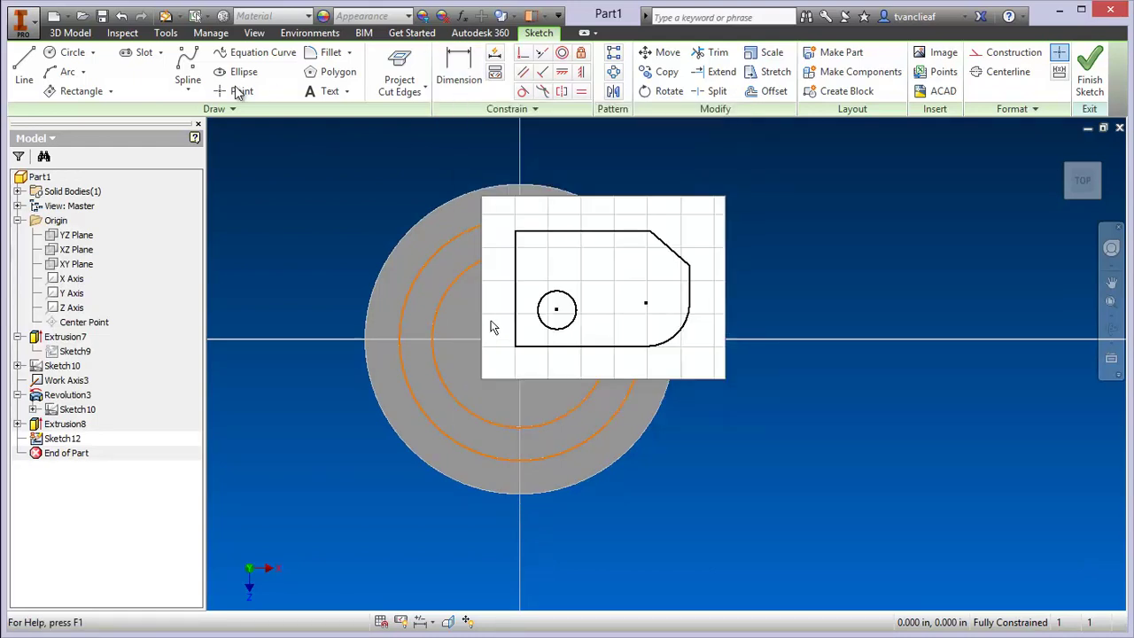
Draw a three-point center rectangle from the circle center, about 1.52 in long along the vertical axis and 0.125 in wide, and finish the sketch.
{"action": "left_click", "coordinate": [110, 91]}
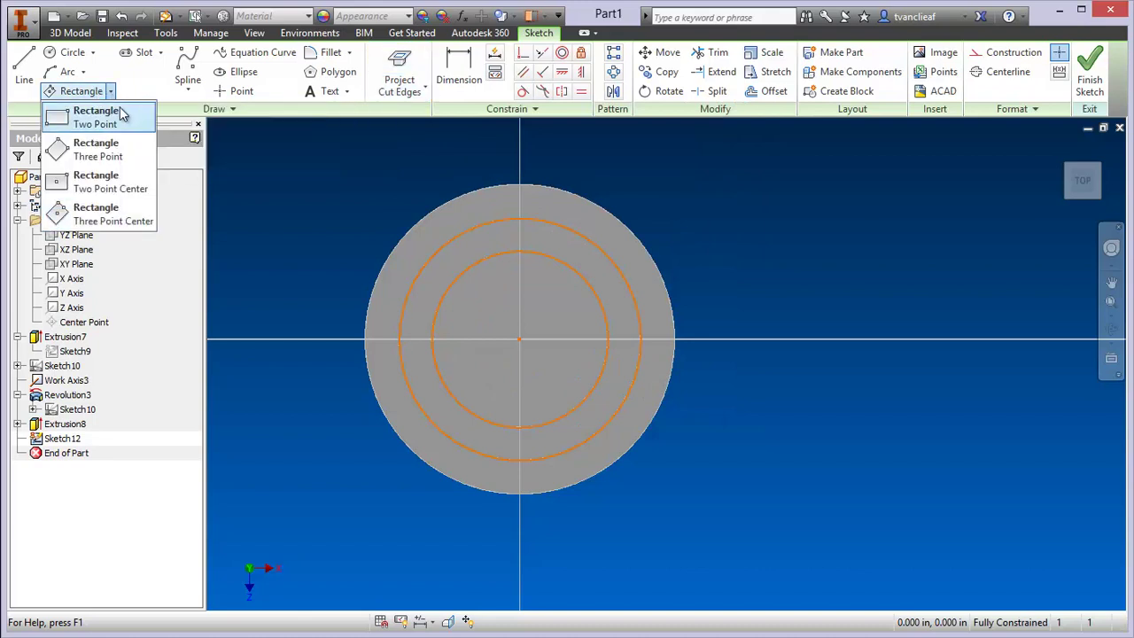
{"action": "left_click", "coordinate": [116, 217]}
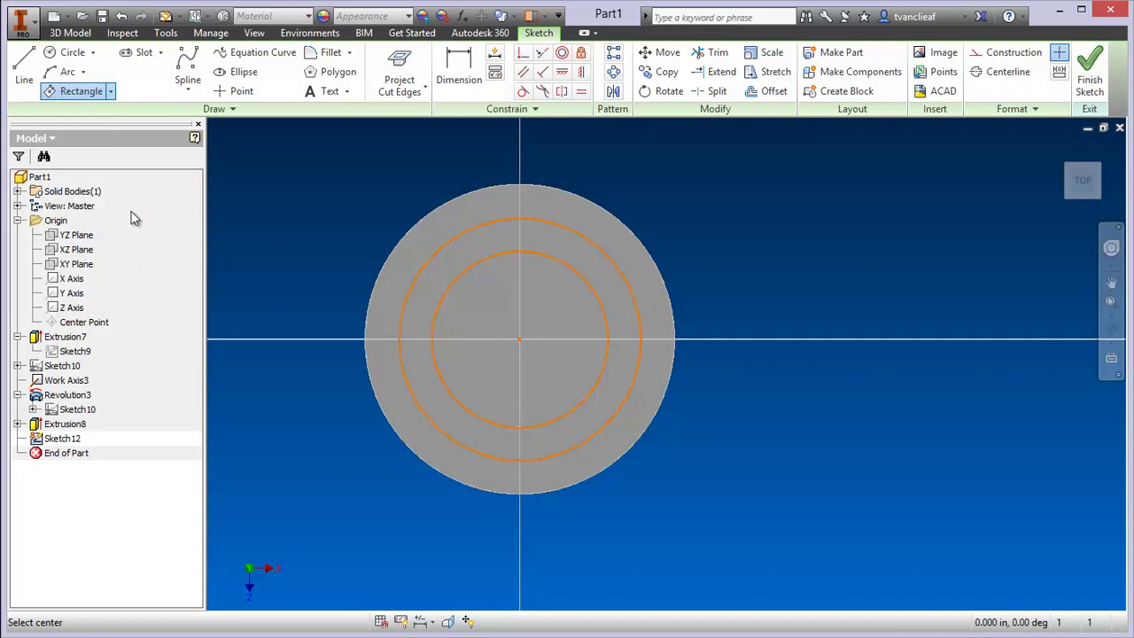
{"action": "left_click", "coordinate": [519, 340]}
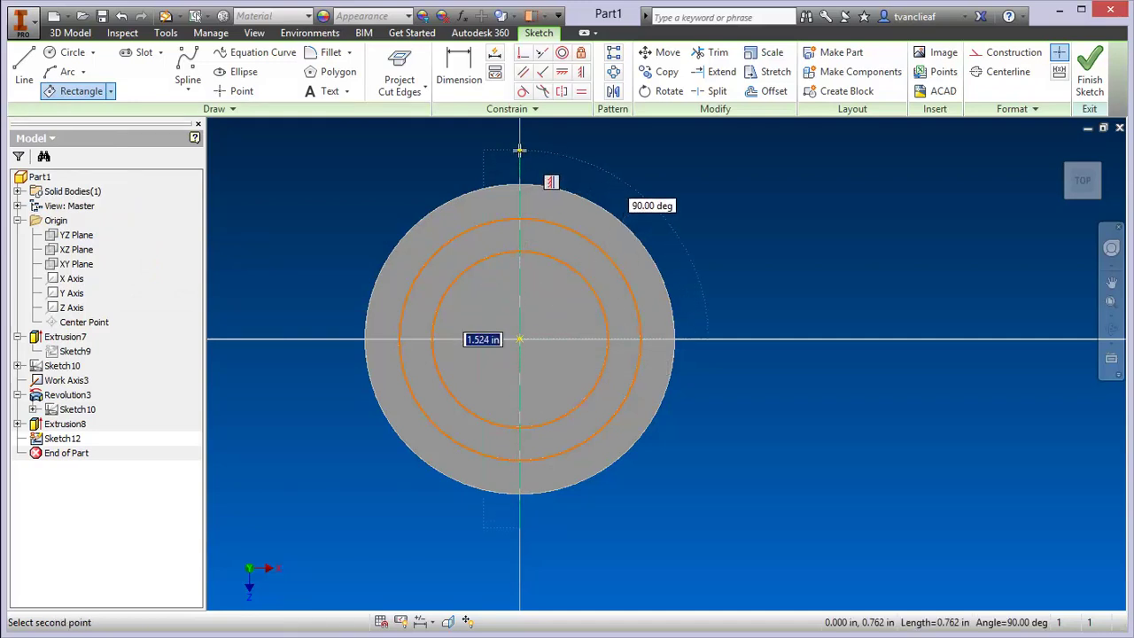
{"action": "left_click", "coordinate": [519, 151]}
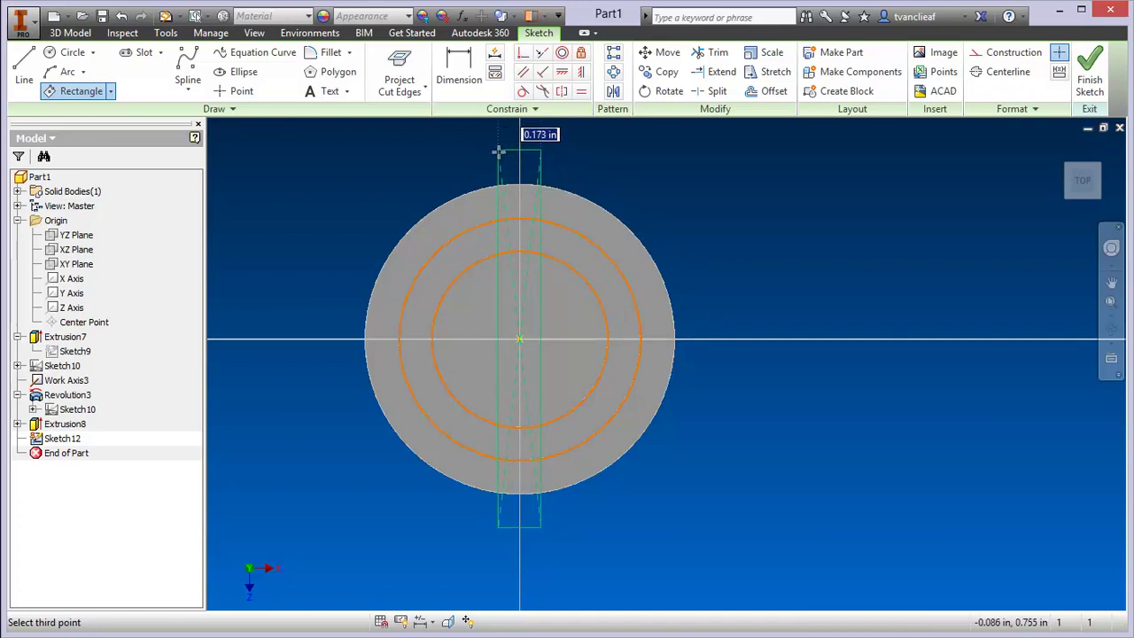
{"action": "type", "text": ".1"}
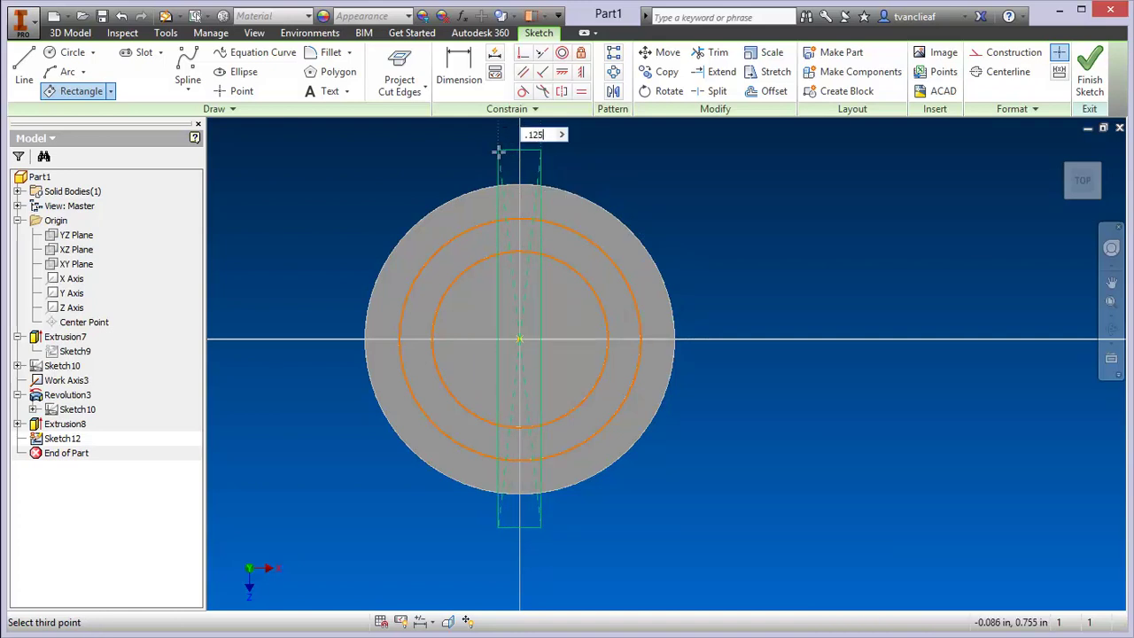
{"action": "type", "text": "25"}
{"action": "key", "text": "Return"}
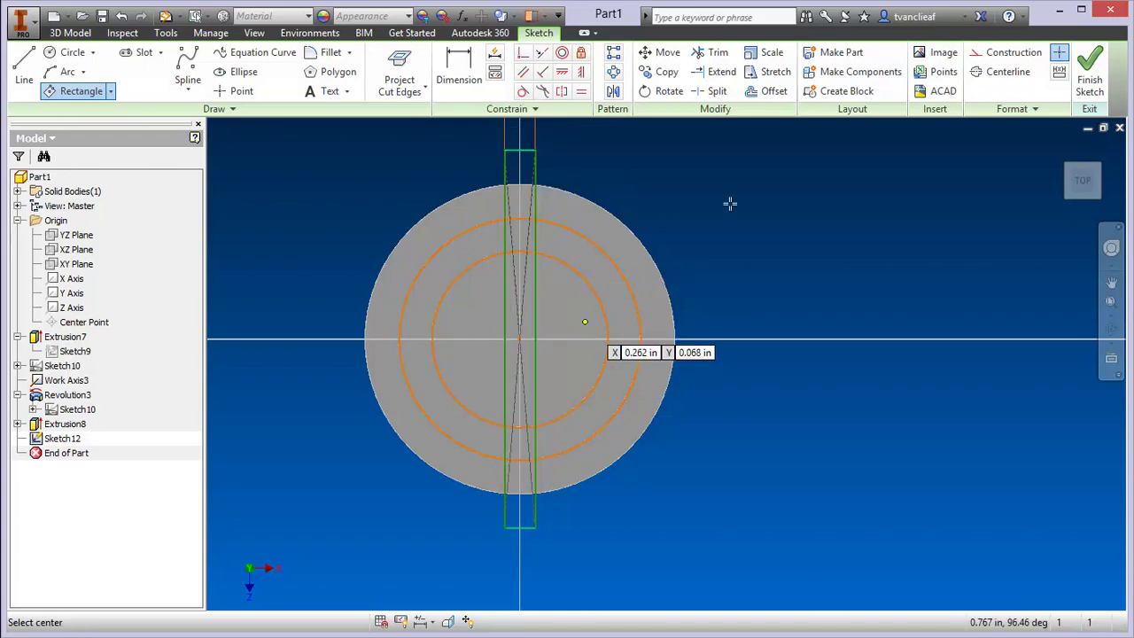
{"action": "left_click", "coordinate": [1089, 75]}
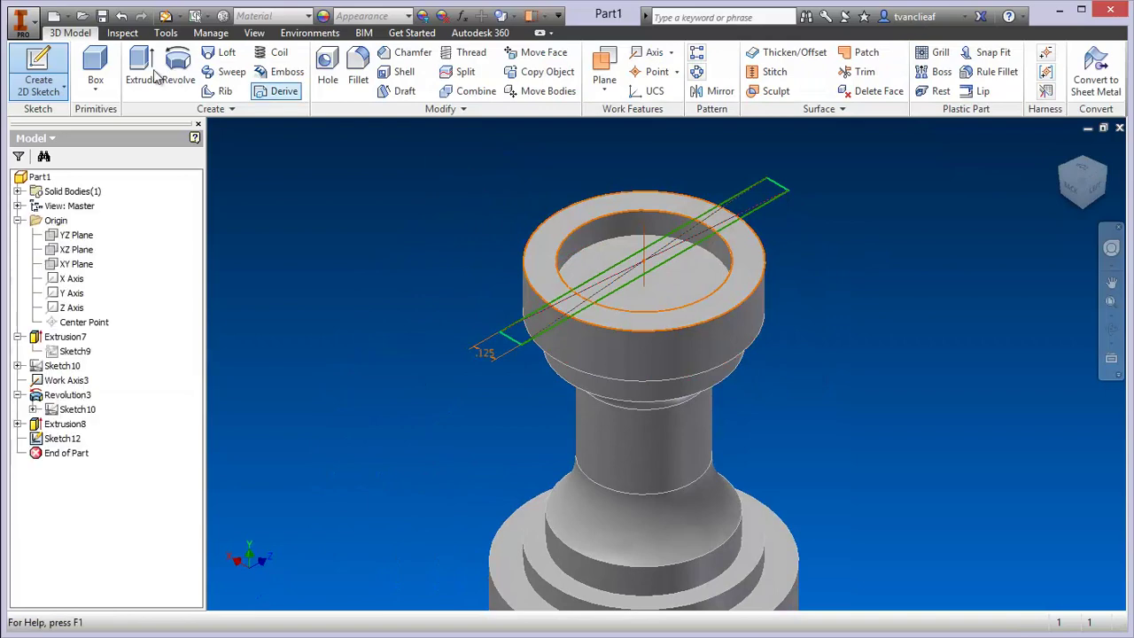
Extrude-cut the rectangle 0.125 in downward to make two opposite notches in the rook's rim.
{"action": "key", "text": "e"}
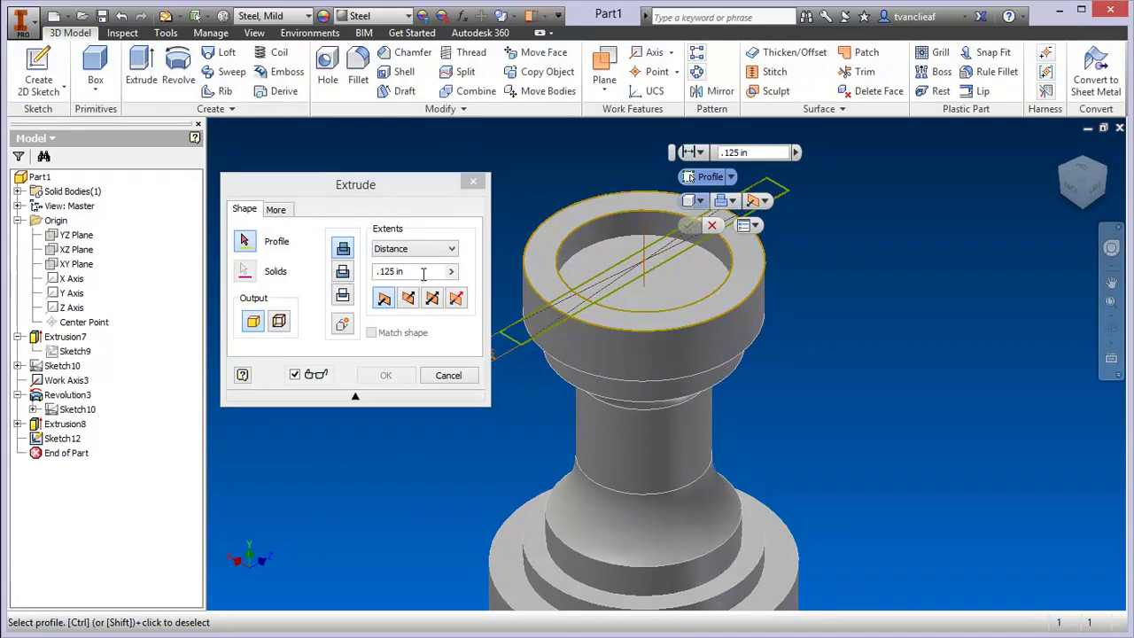
{"action": "left_click", "coordinate": [776, 193]}
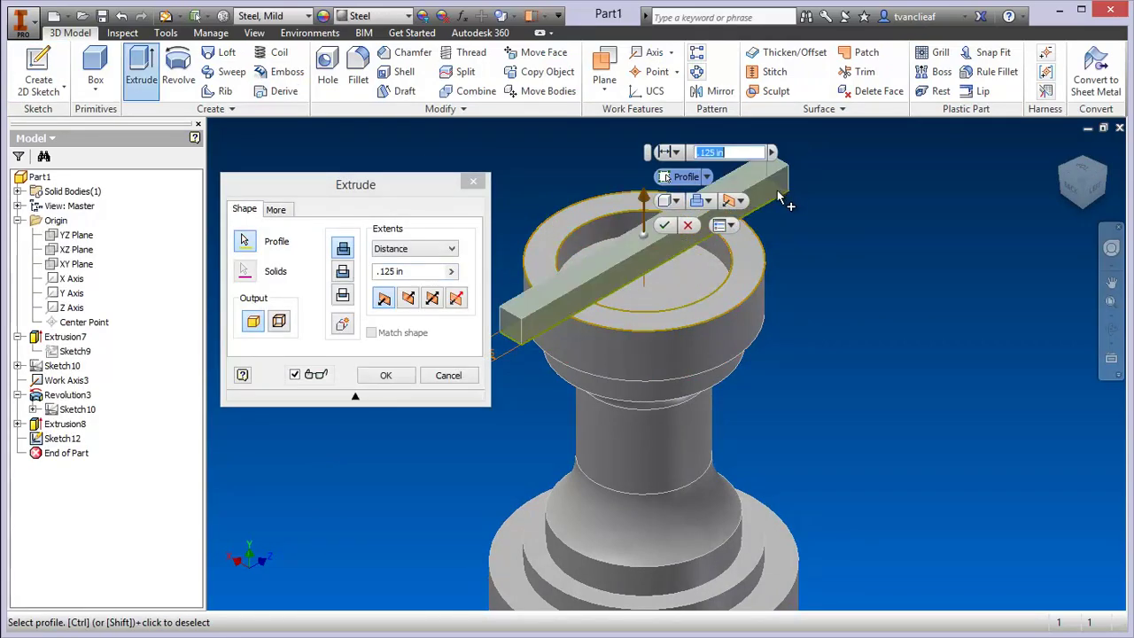
{"action": "left_click", "coordinate": [408, 299]}
{"action": "left_click", "coordinate": [343, 271]}
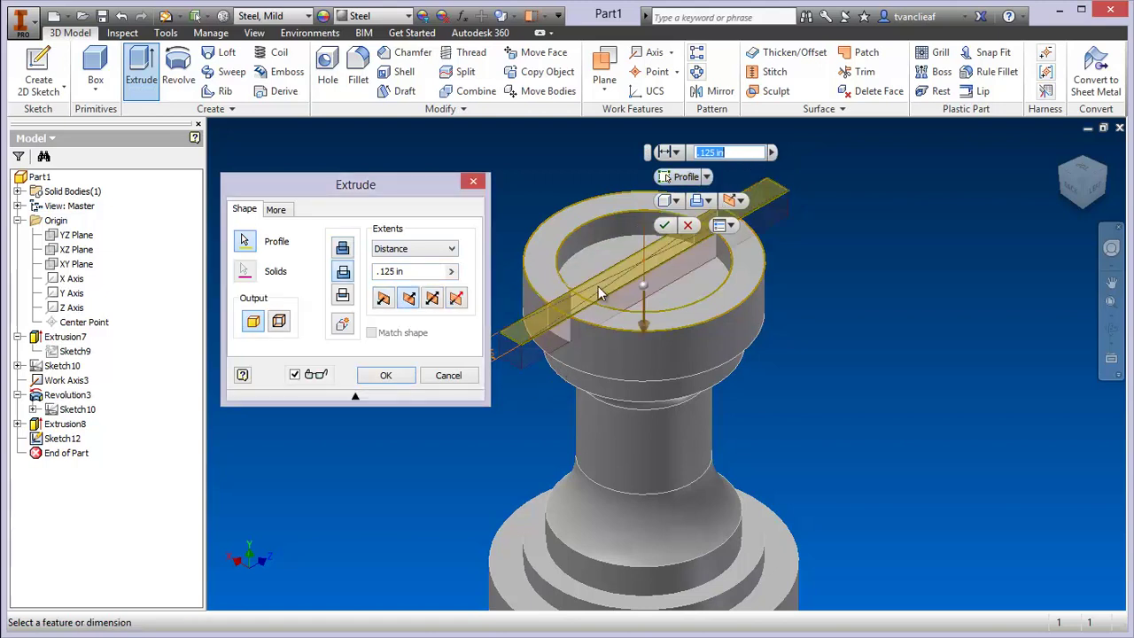
{"action": "middle_click_drag", "start_coordinate": [880, 261], "coordinate": [939, 257]}
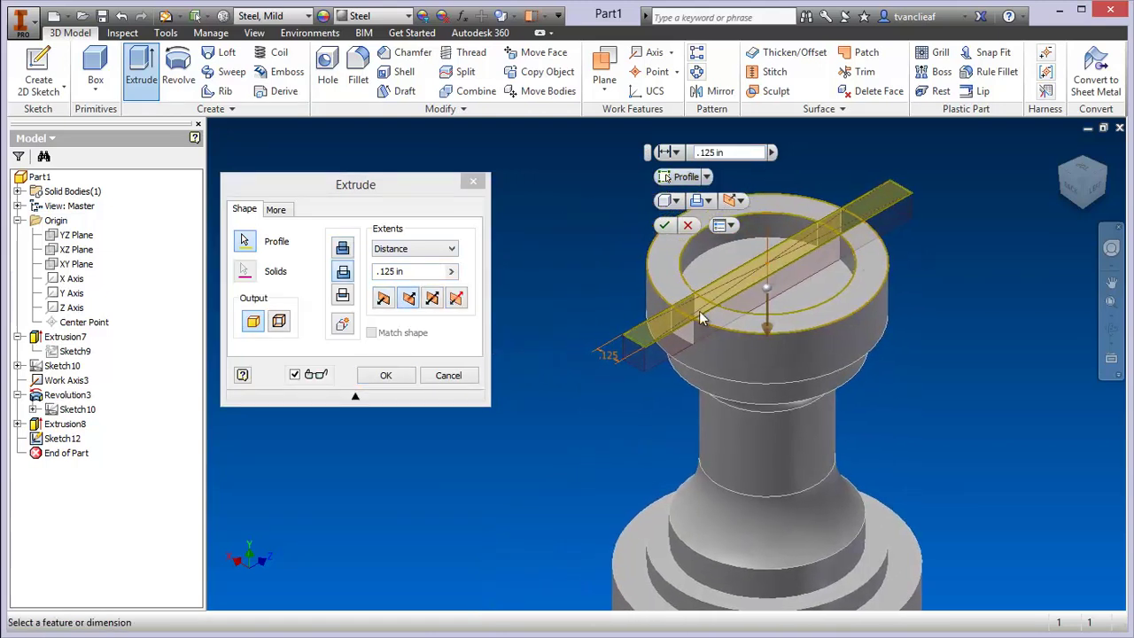
{"action": "left_click", "coordinate": [383, 375]}
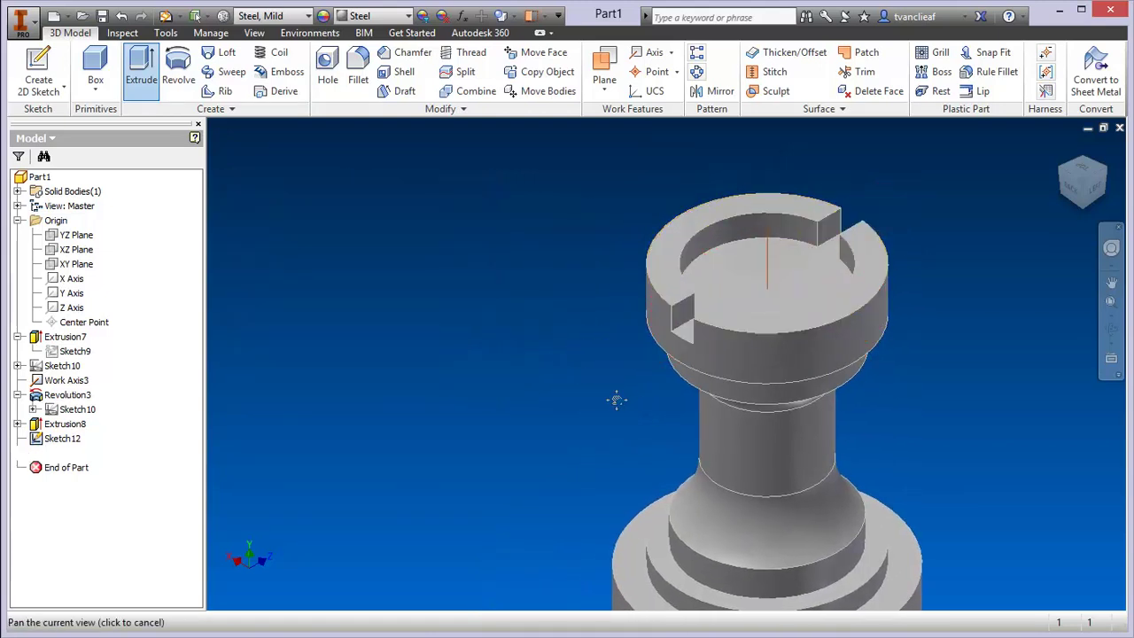
Set up a circular pattern of the notch cut around the rook's central work axis with 8 occurrences.
{"action": "middle_click_drag", "start_coordinate": [614, 398], "coordinate": [497, 354]}
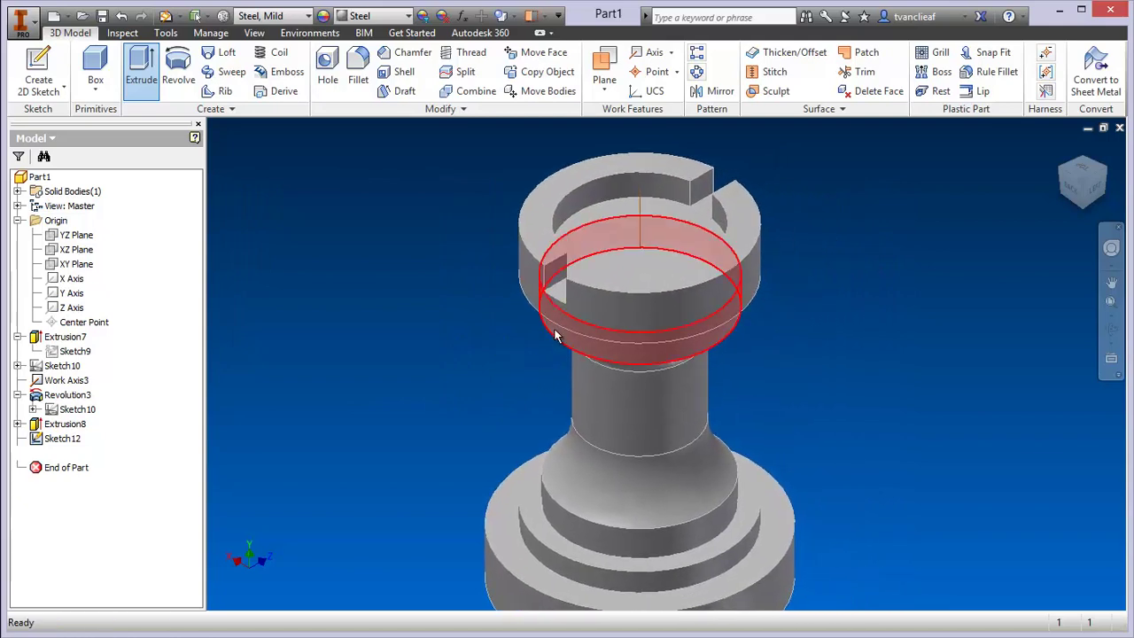
{"action": "left_click", "coordinate": [697, 73]}
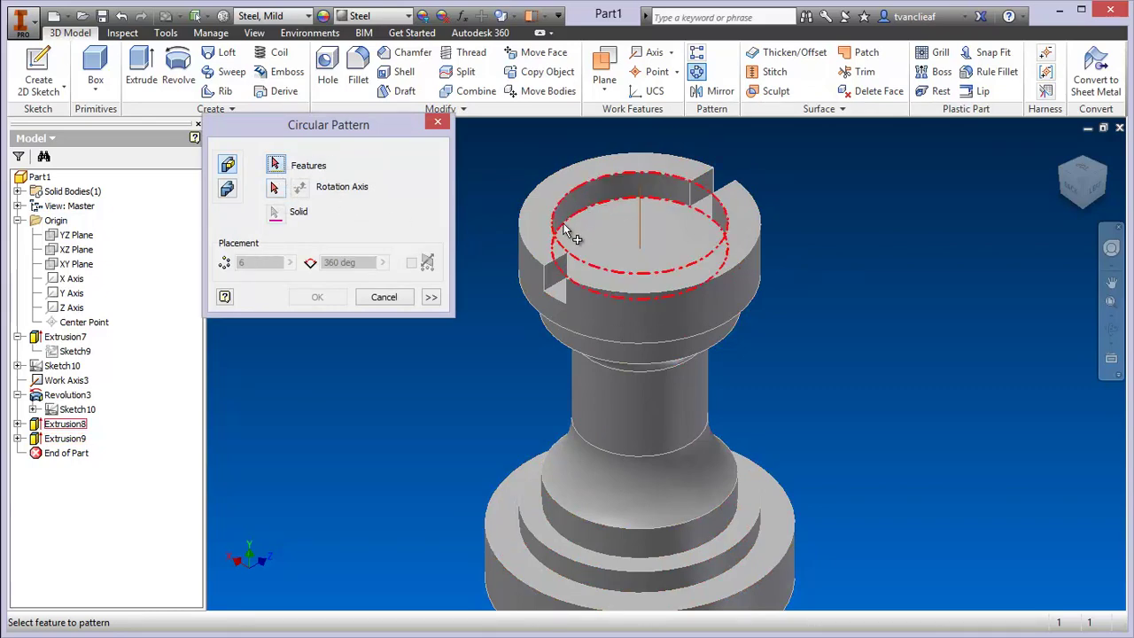
{"action": "left_click", "coordinate": [552, 280]}
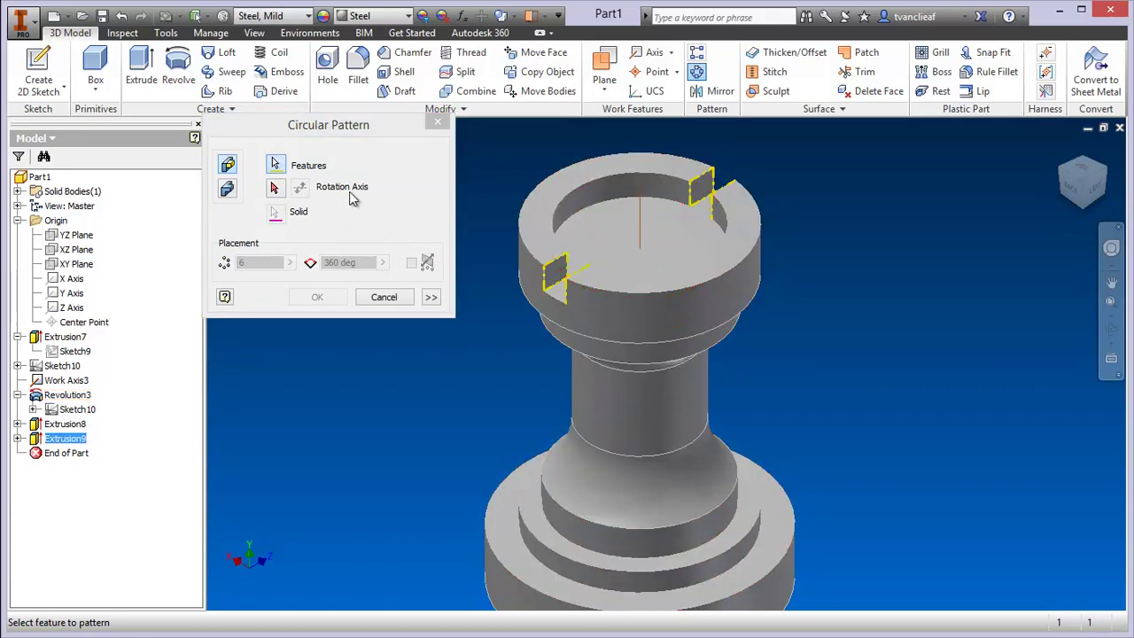
{"action": "left_click", "coordinate": [276, 188]}
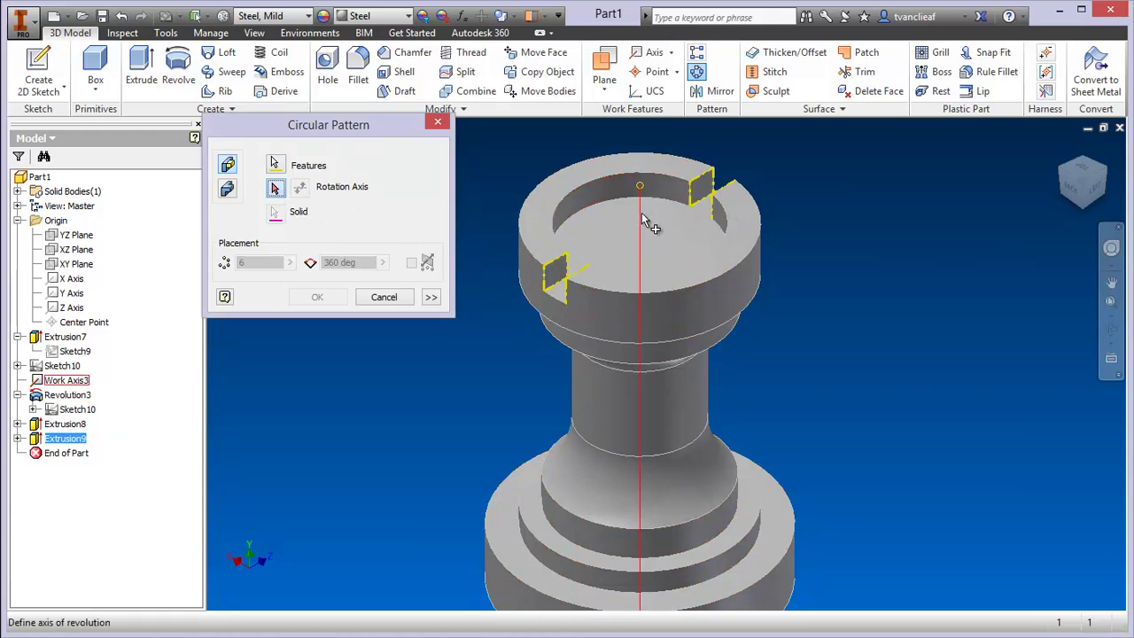
{"action": "left_click", "coordinate": [709, 303]}
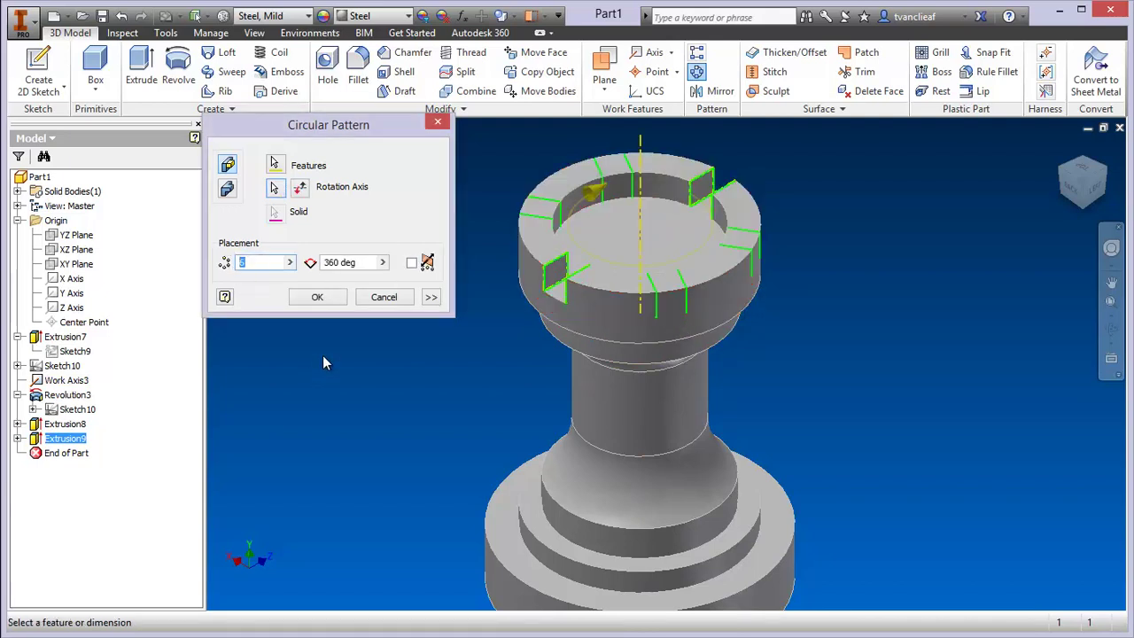
{"action": "type", "text": "8"}
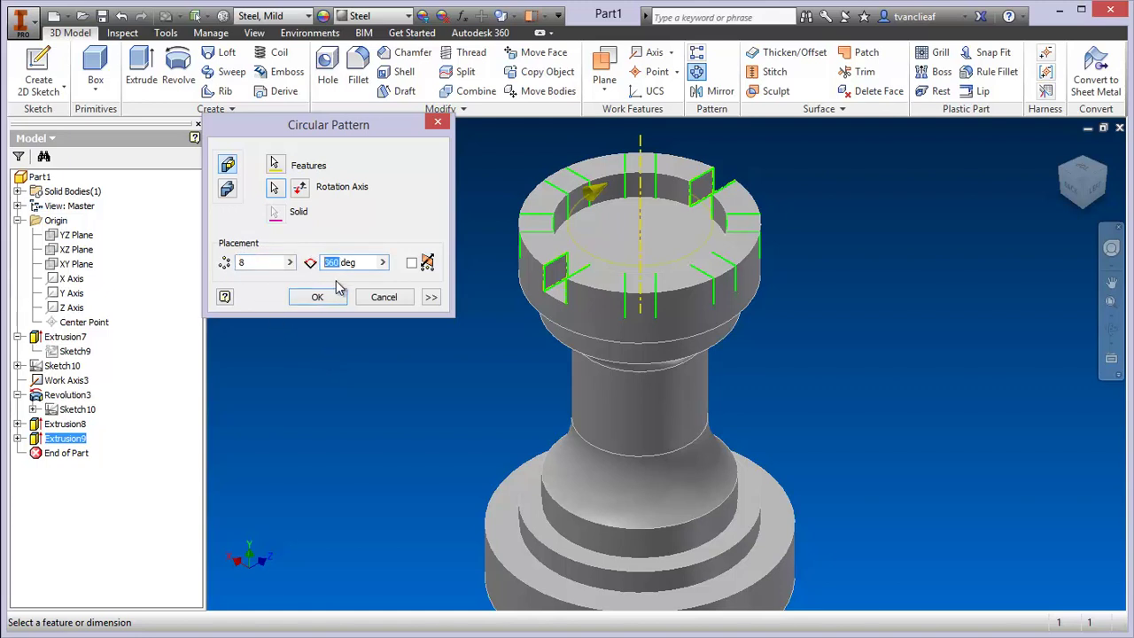
Set the circular pattern's angle to 360 degrees and create the 8-occurrence notch pattern around the rook's rim.
{"action": "type", "text": "12"}
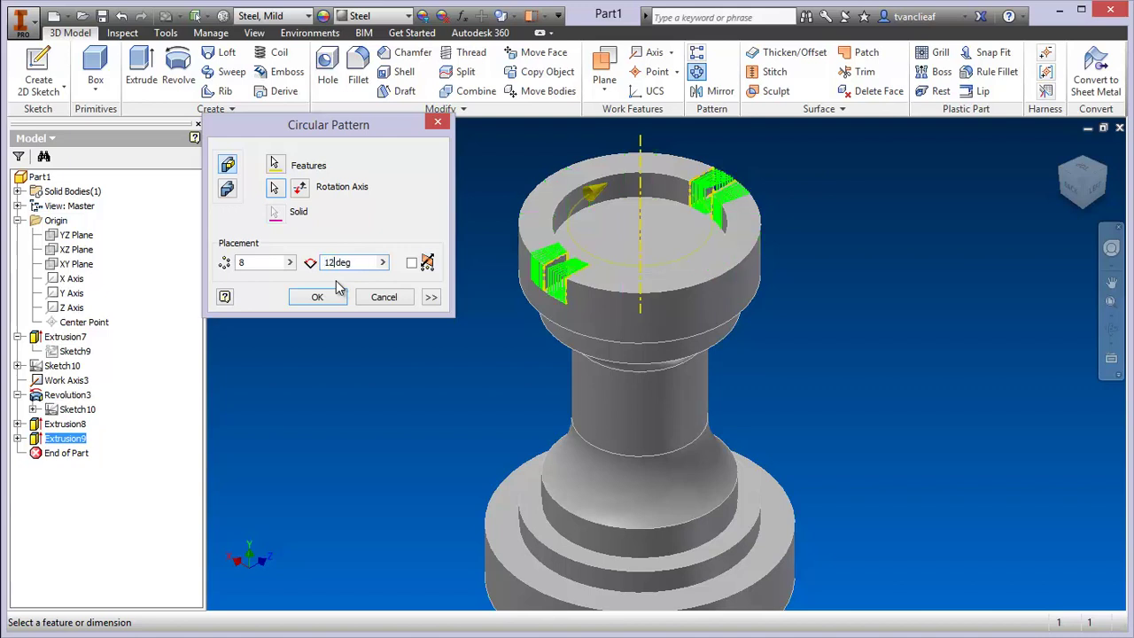
{"action": "type", "text": "3"}
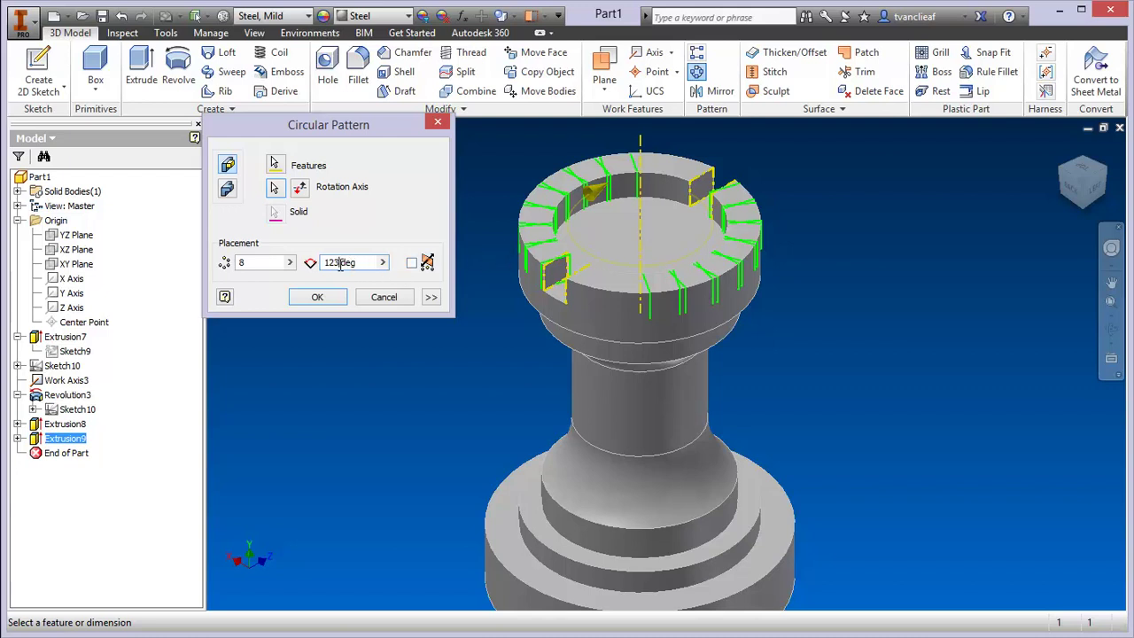
{"action": "type", "text": "360"}
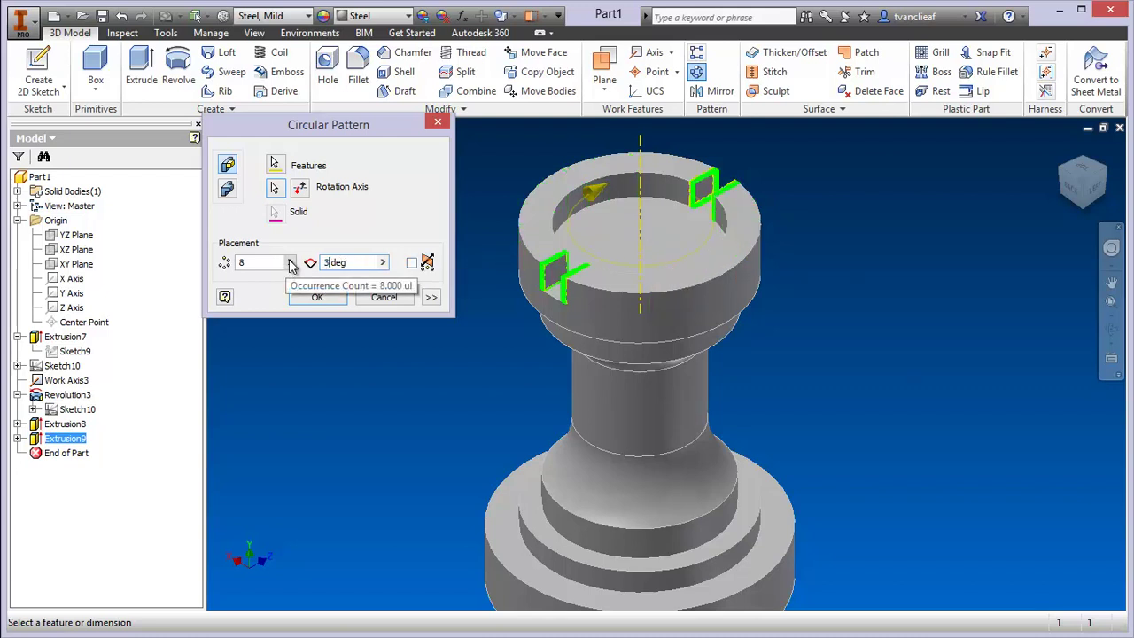
{"action": "left_click", "coordinate": [328, 301]}
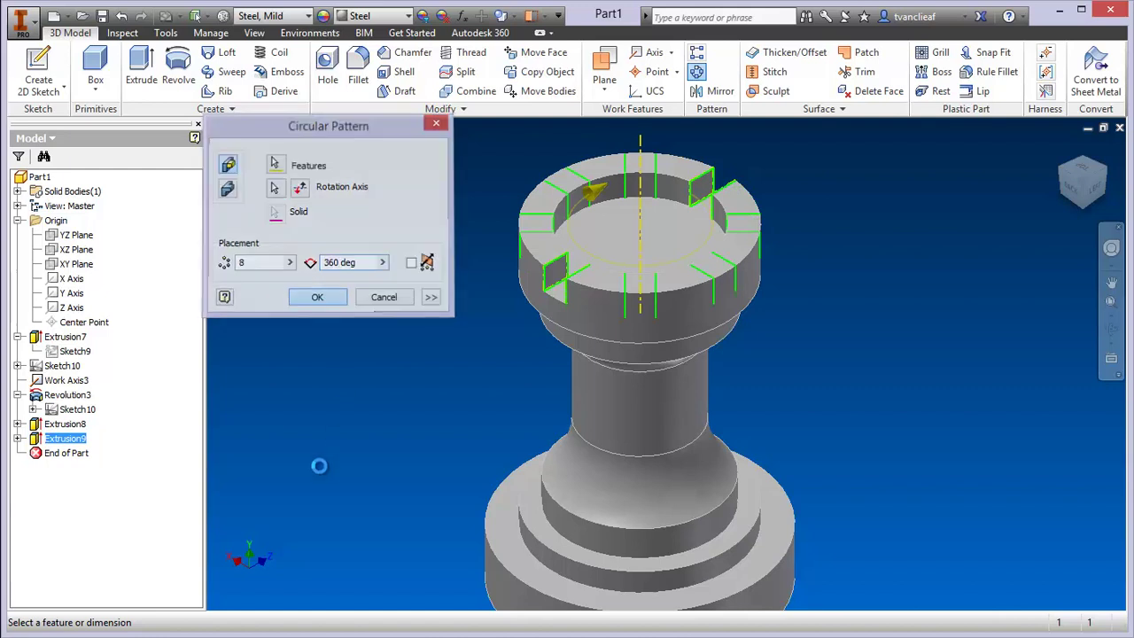
Hide the work axis running through the center of the rook.
{"action": "scroll", "coordinate": [440, 407], "scroll_direction": "down", "scroll_amount": 4}
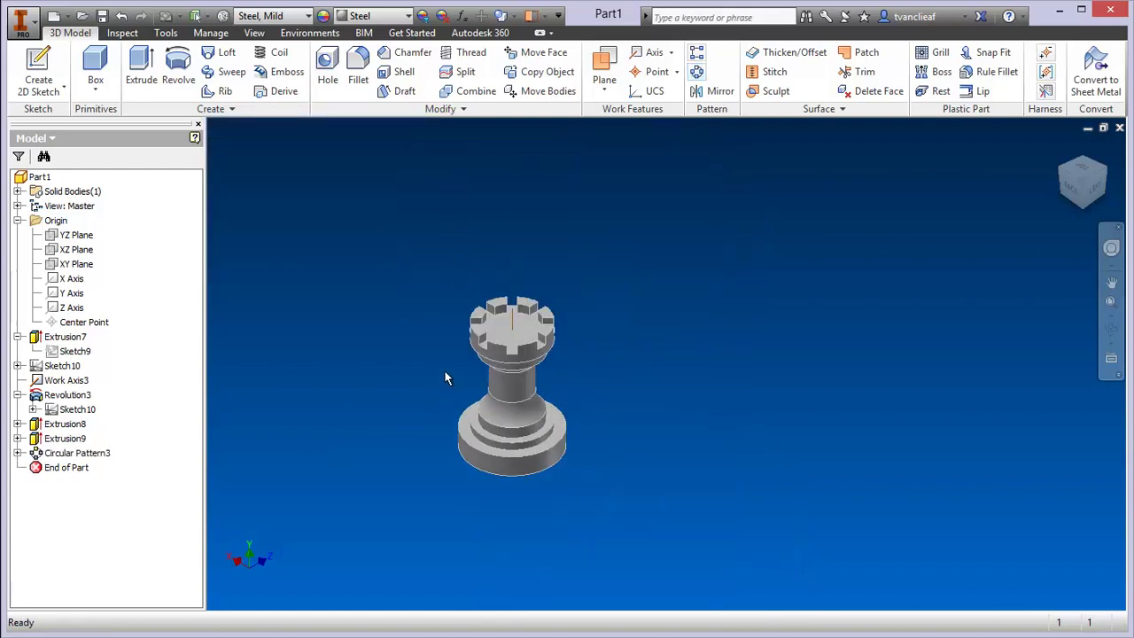
{"action": "scroll", "coordinate": [443, 372], "scroll_direction": "up", "scroll_amount": 2}
{"action": "middle_click_drag", "start_coordinate": [443, 372], "coordinate": [598, 319]}
{"action": "left_click", "coordinate": [1073, 190]}
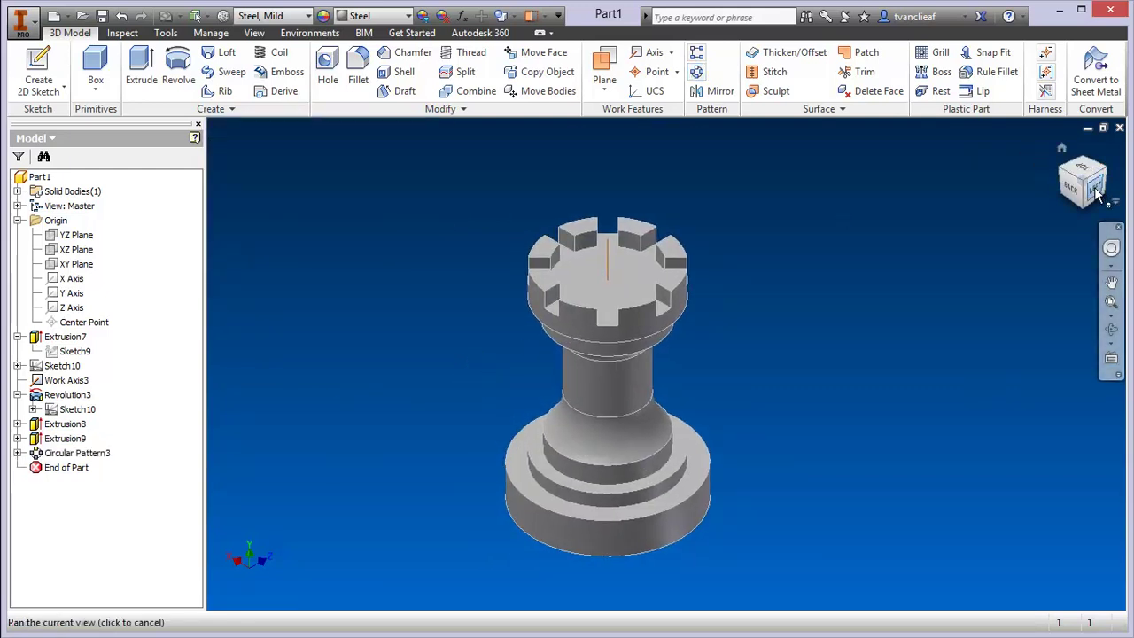
{"action": "scroll", "coordinate": [744, 337], "scroll_direction": "up", "scroll_amount": 3}
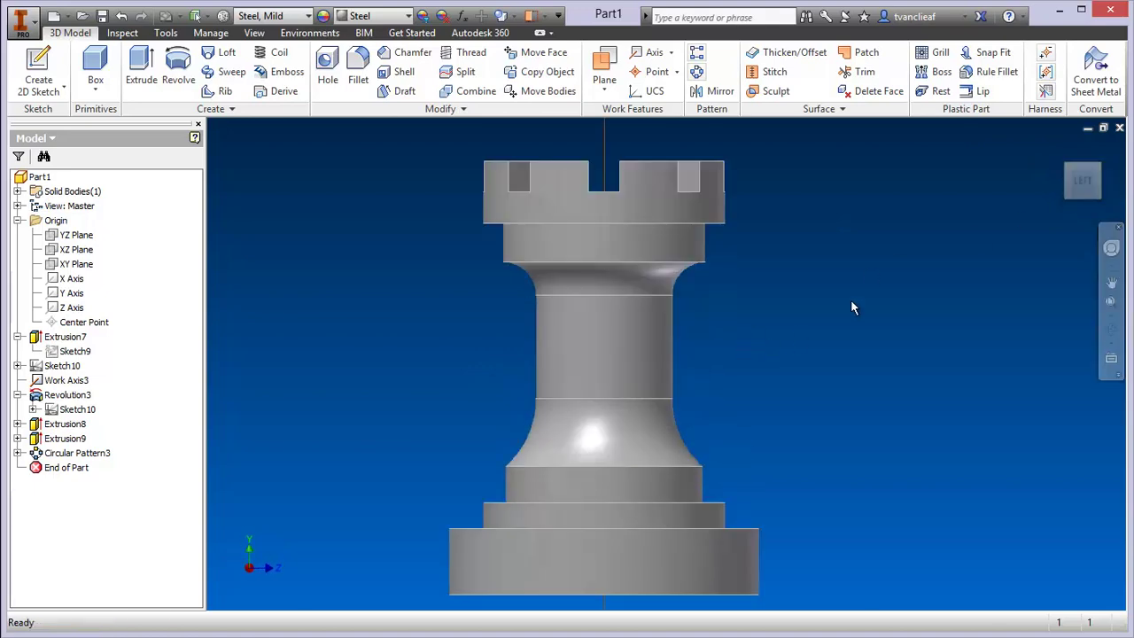
{"action": "key", "text": "F6"}
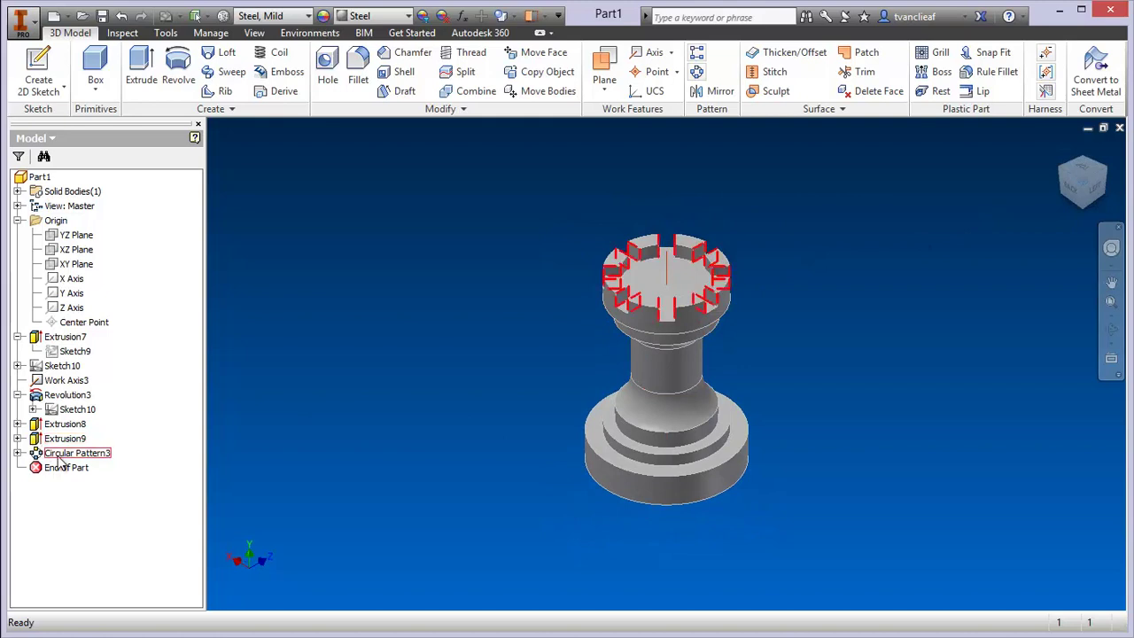
{"action": "right_click", "coordinate": [70, 380]}
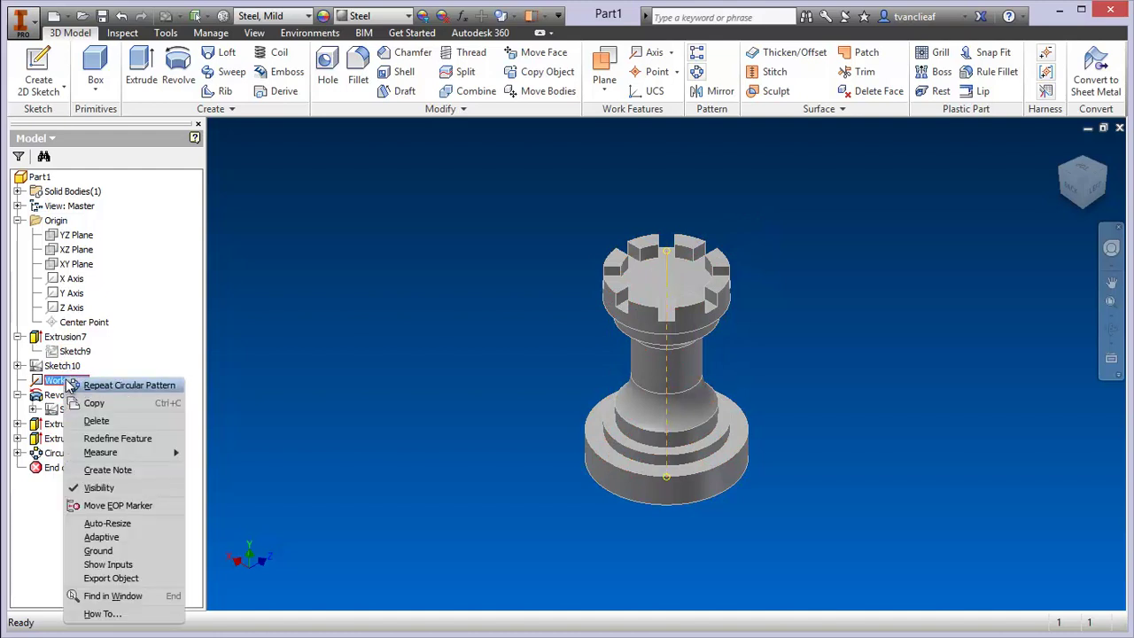
{"action": "left_click", "coordinate": [100, 488]}
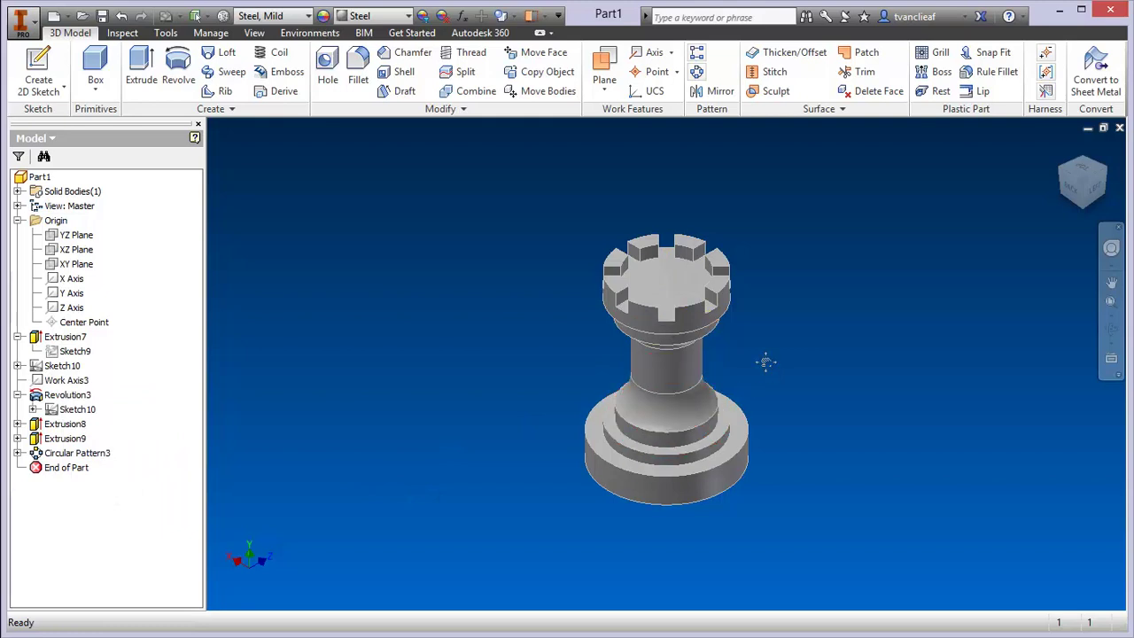
Change the whole rook's appearance to Polished - Small Pyramid Knurl from the Inventor Material Library.
{"action": "scroll", "coordinate": [766, 359], "scroll_direction": "up", "scroll_amount": 3}
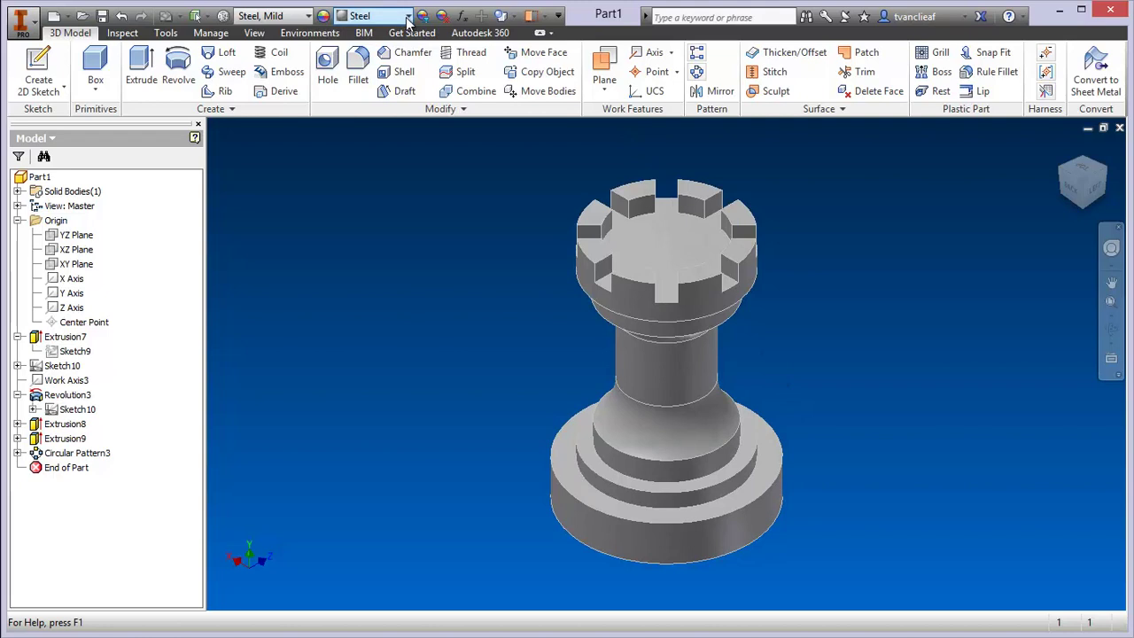
{"action": "left_click", "coordinate": [371, 21]}
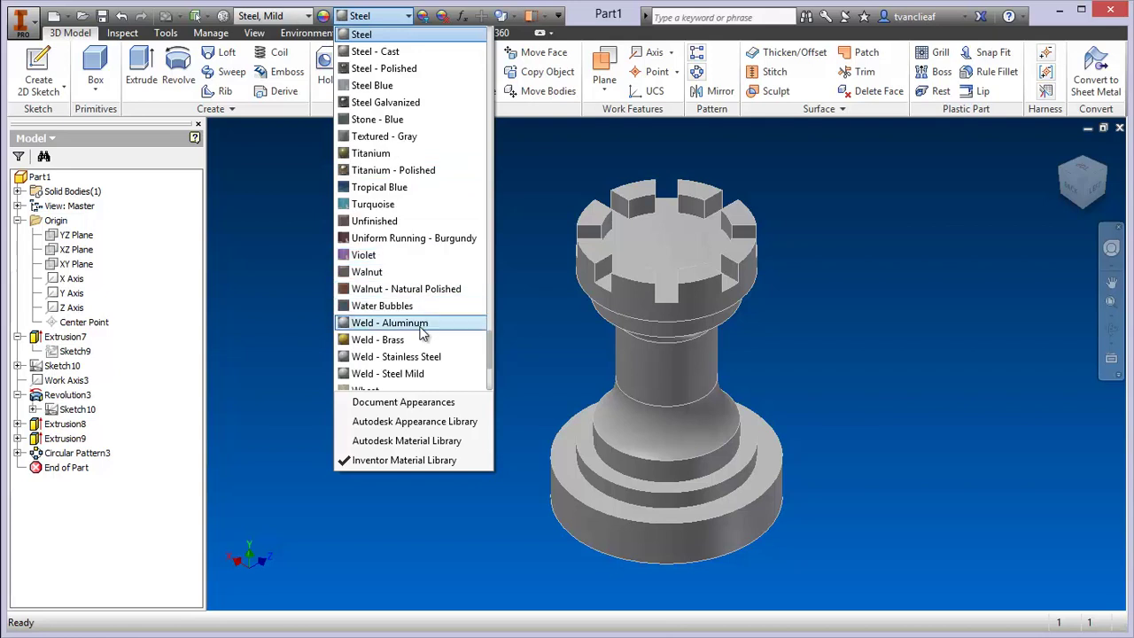
{"action": "scroll", "coordinate": [426, 333], "scroll_direction": "down", "scroll_amount": 4}
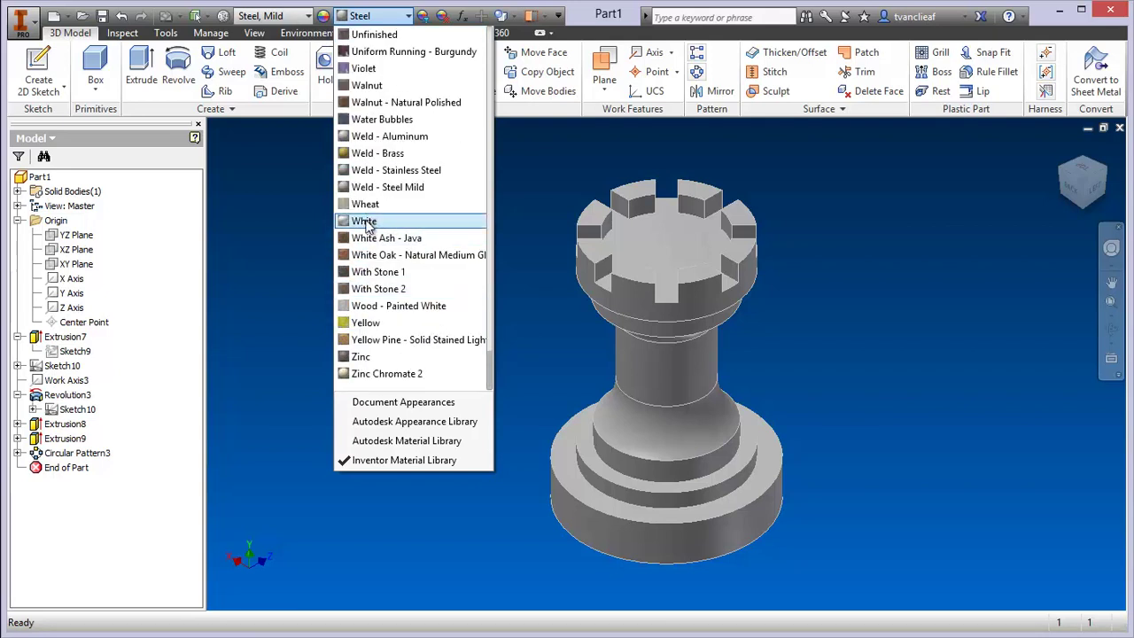
{"action": "scroll", "coordinate": [389, 249], "scroll_direction": "up", "scroll_amount": 5}
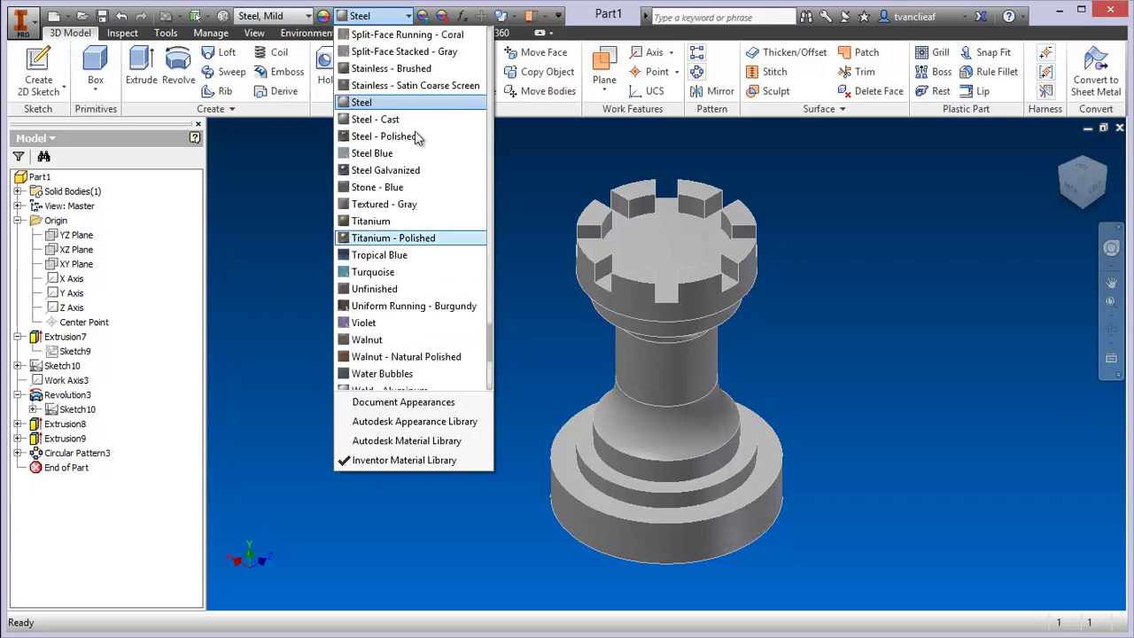
{"action": "scroll", "coordinate": [408, 159], "scroll_direction": "up", "scroll_amount": 12}
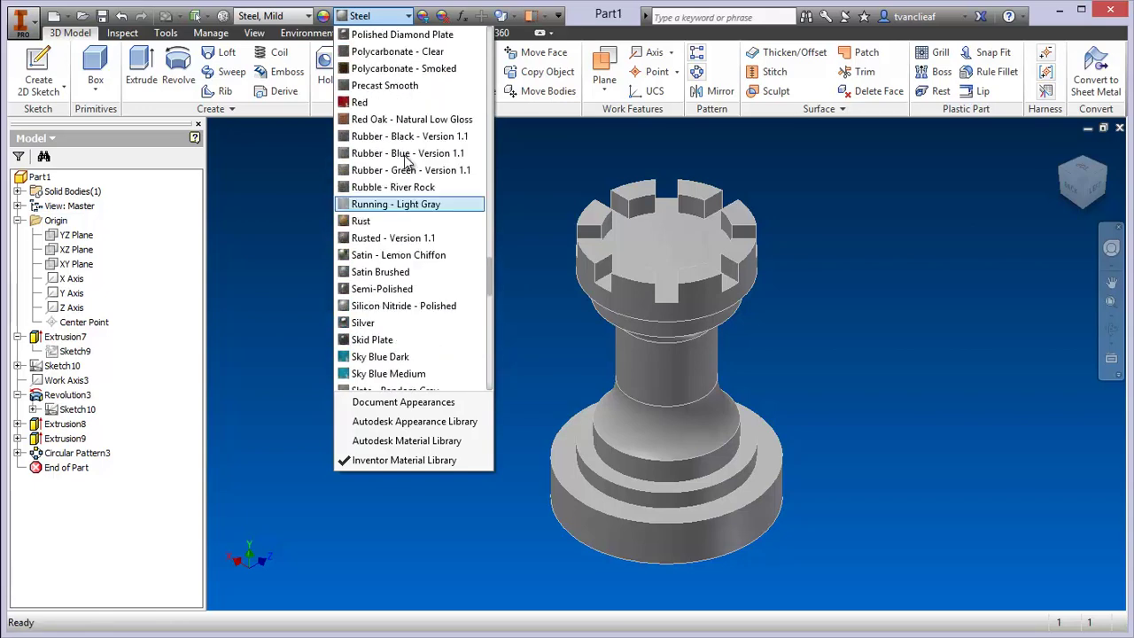
{"action": "scroll", "coordinate": [407, 157], "scroll_direction": "up", "scroll_amount": 4}
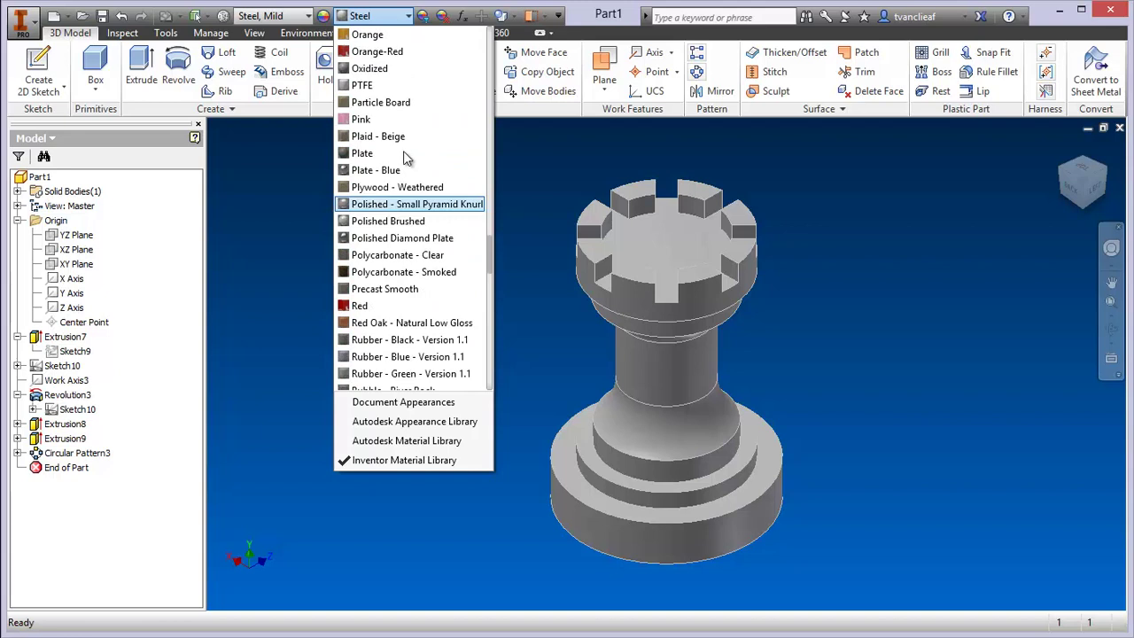
{"action": "left_click", "coordinate": [403, 204]}
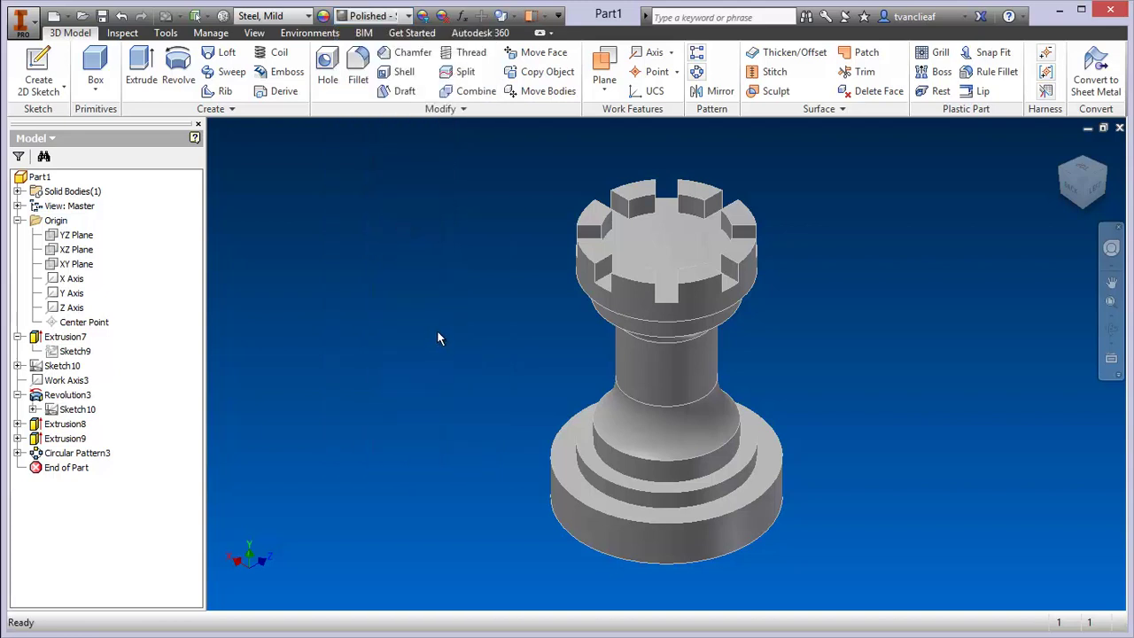
{"action": "left_click", "coordinate": [698, 441]}
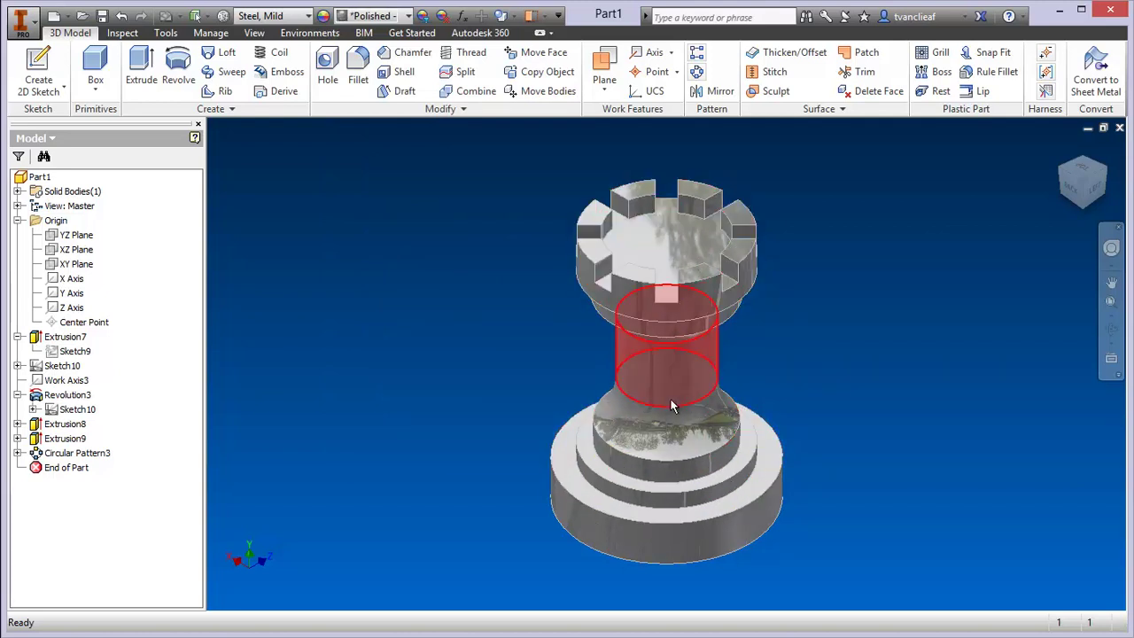
{"action": "left_click", "coordinate": [451, 436]}
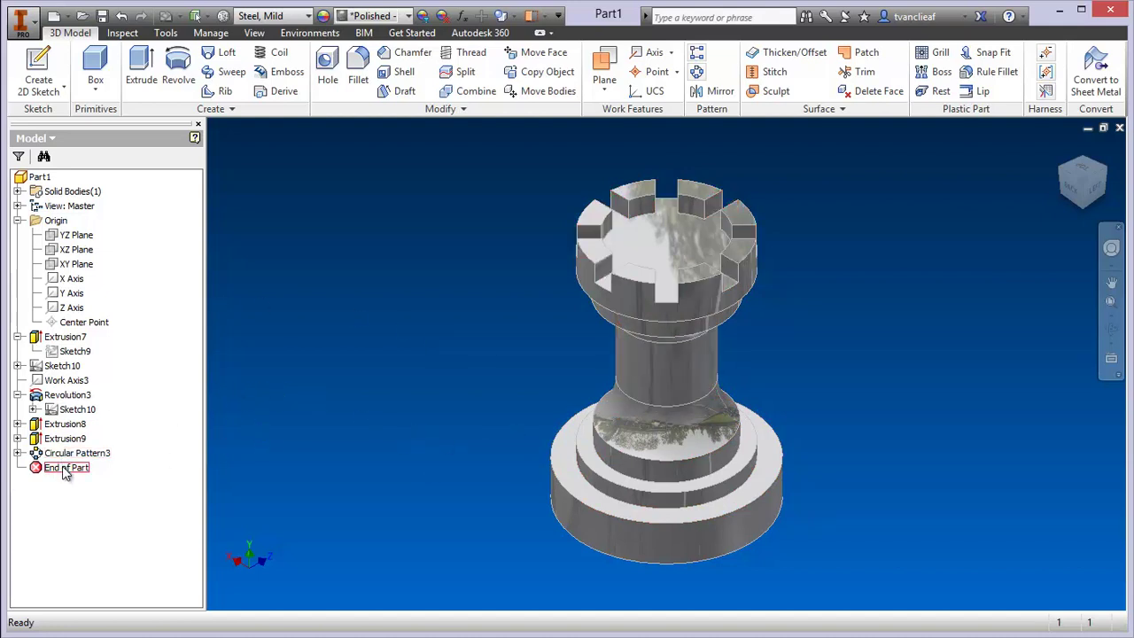
{"action": "mouse_move", "coordinate": [64, 472]}
{"action": "left_mouse_down"}
{"action": "mouse_move", "coordinate": [74, 367]}
{"action": "mouse_move", "coordinate": [83, 468]}
{"action": "mouse_move", "coordinate": [106, 473]}
{"action": "left_mouse_up"}
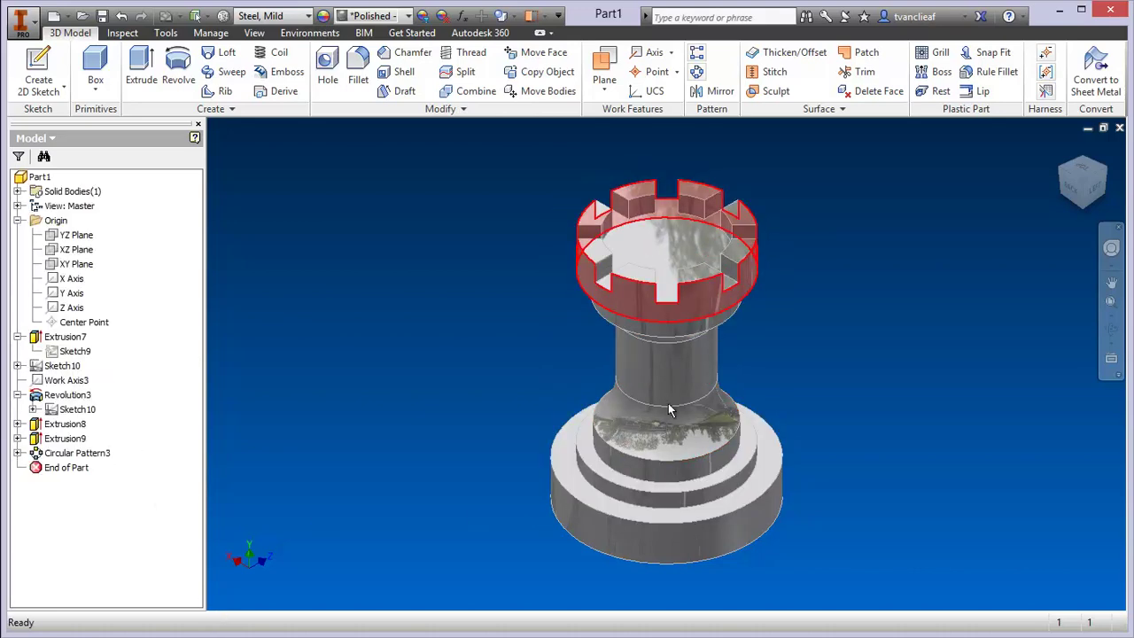
Chamfer the base disc's upper outer edge and the battlement ring's lower outer edge with a distance of 0.0625 in.
{"action": "middle_click_drag", "start_coordinate": [496, 372], "coordinate": [468, 367]}
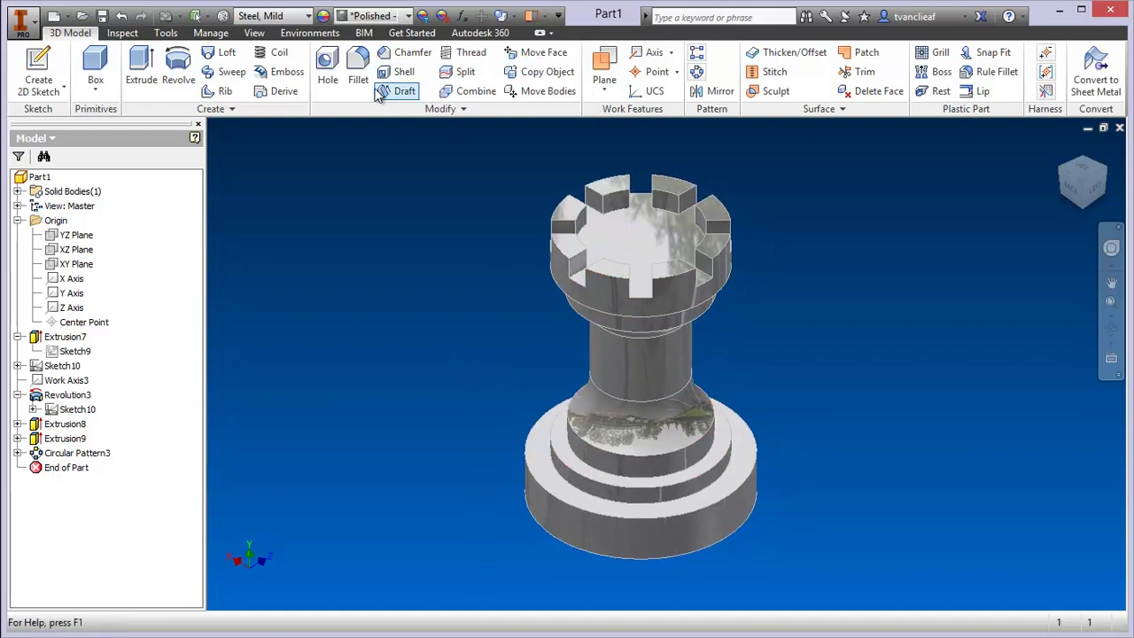
{"action": "left_click", "coordinate": [409, 55]}
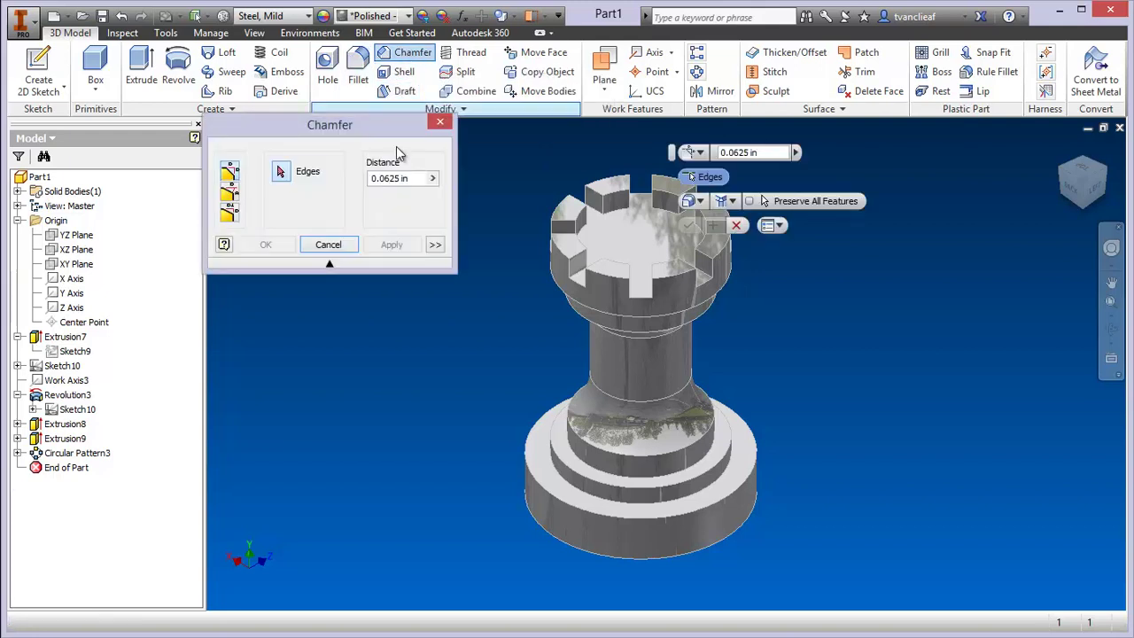
{"action": "left_click", "coordinate": [556, 502]}
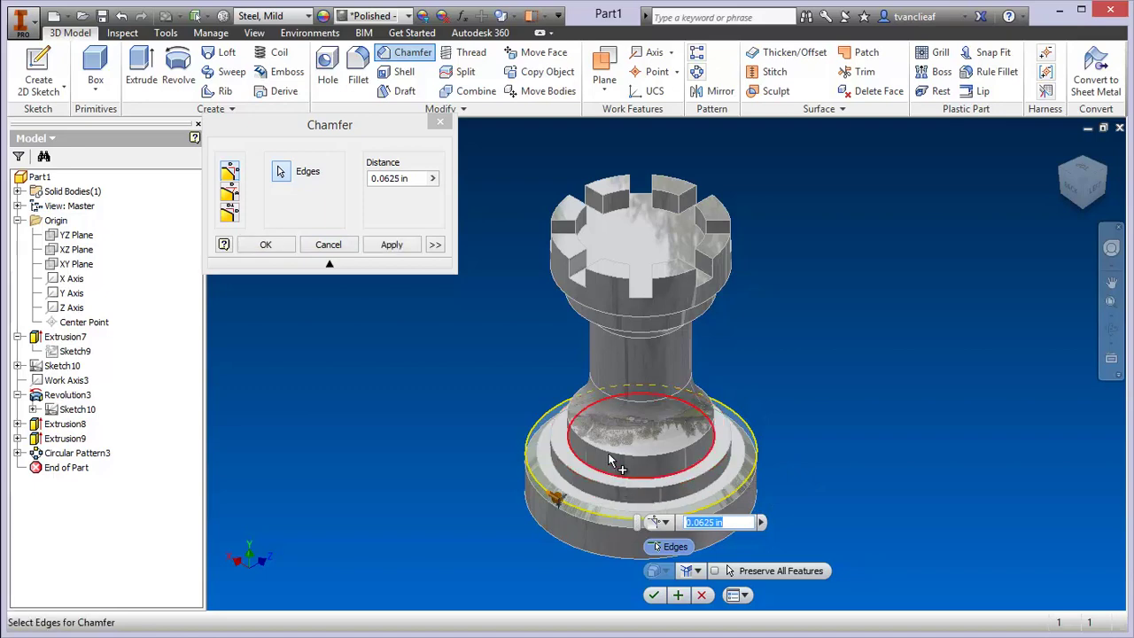
{"action": "left_click", "coordinate": [1074, 177]}
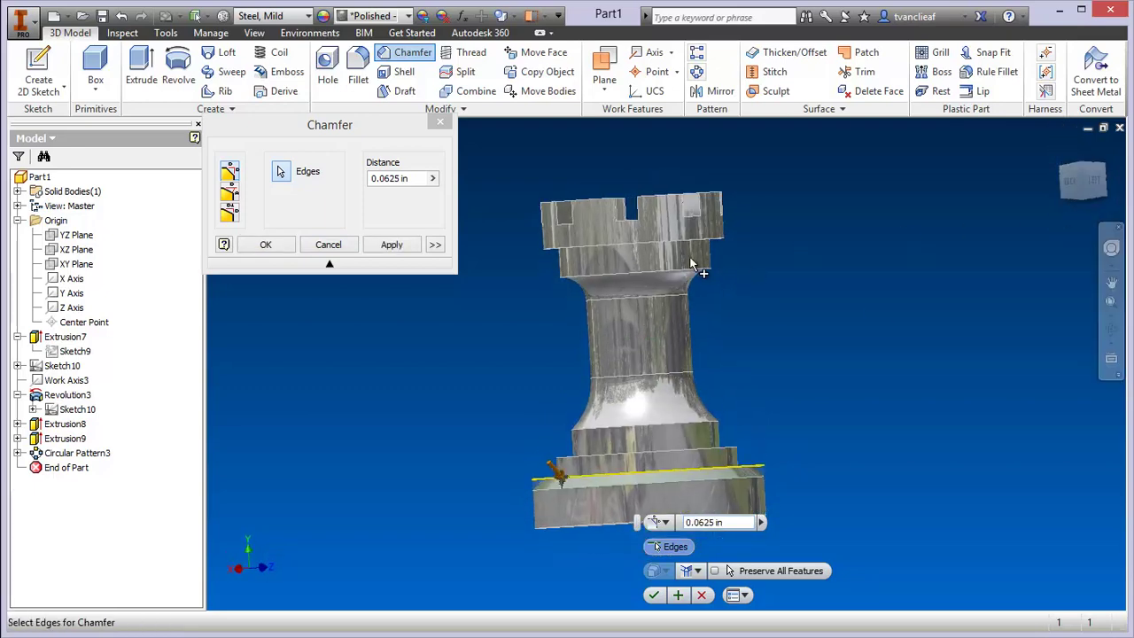
{"action": "left_click", "coordinate": [557, 247]}
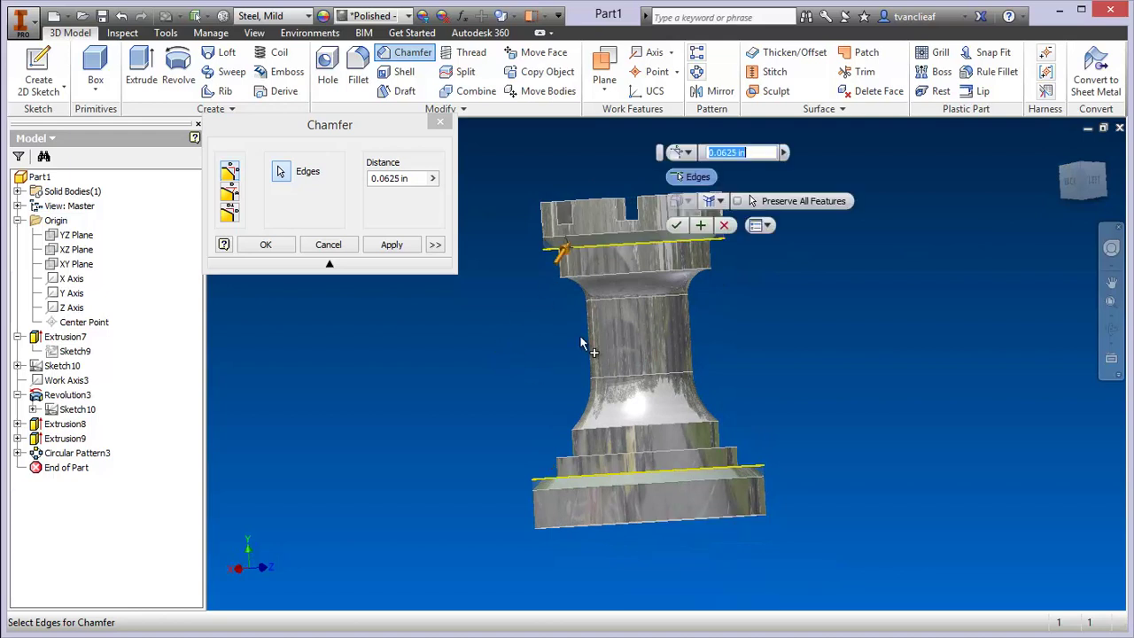
{"action": "middle_click_drag", "start_coordinate": [572, 375], "coordinate": [580, 392]}
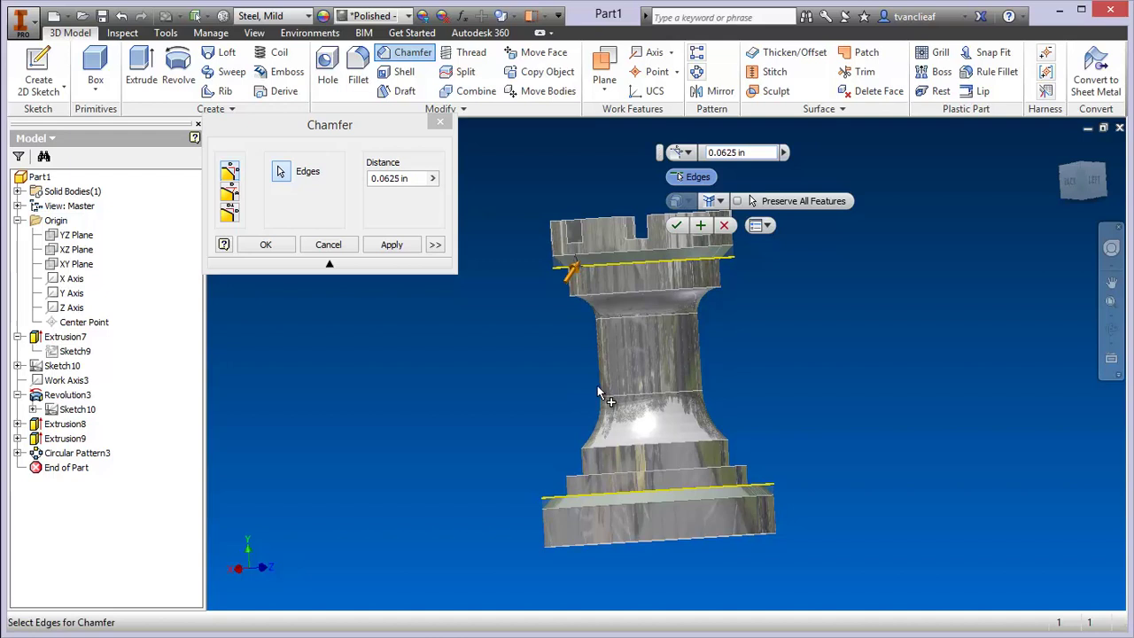
{"action": "left_click", "coordinate": [675, 225]}
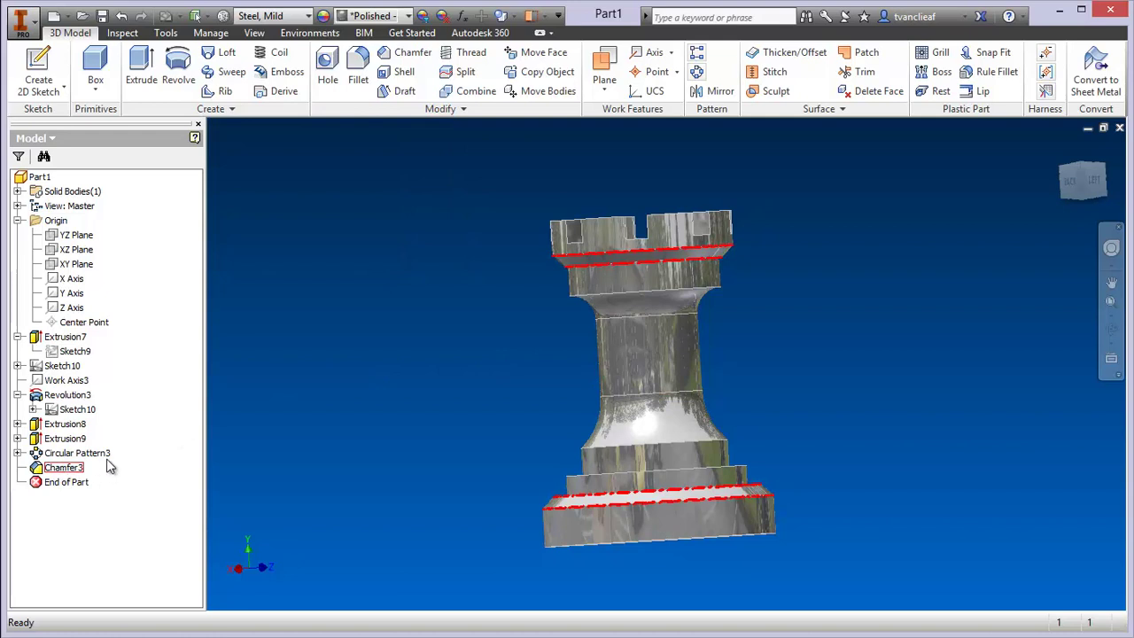
Suppress the chamfer feature on the base and battlement ring edges.
{"action": "right_click", "coordinate": [57, 468]}
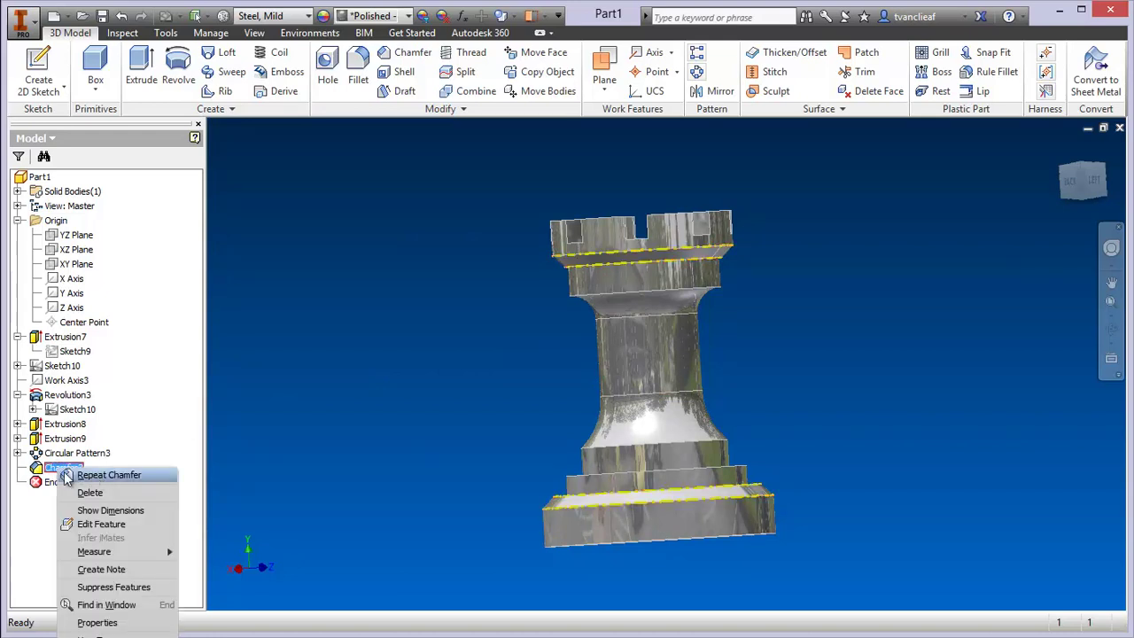
{"action": "left_click", "coordinate": [114, 587]}
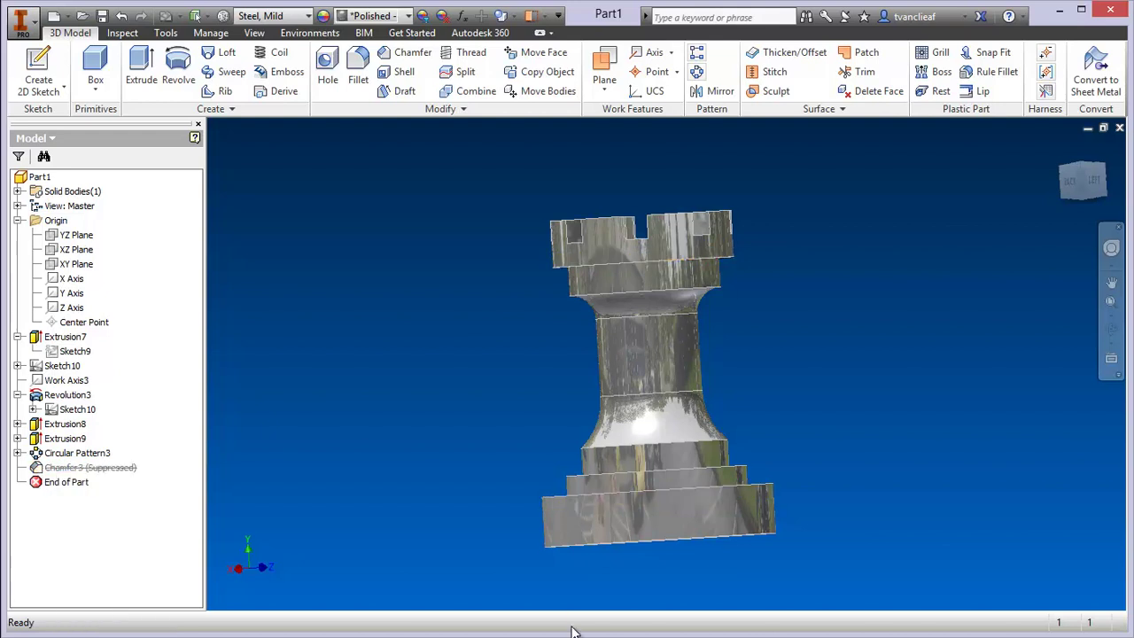
{"action": "left_click", "coordinate": [364, 82]}
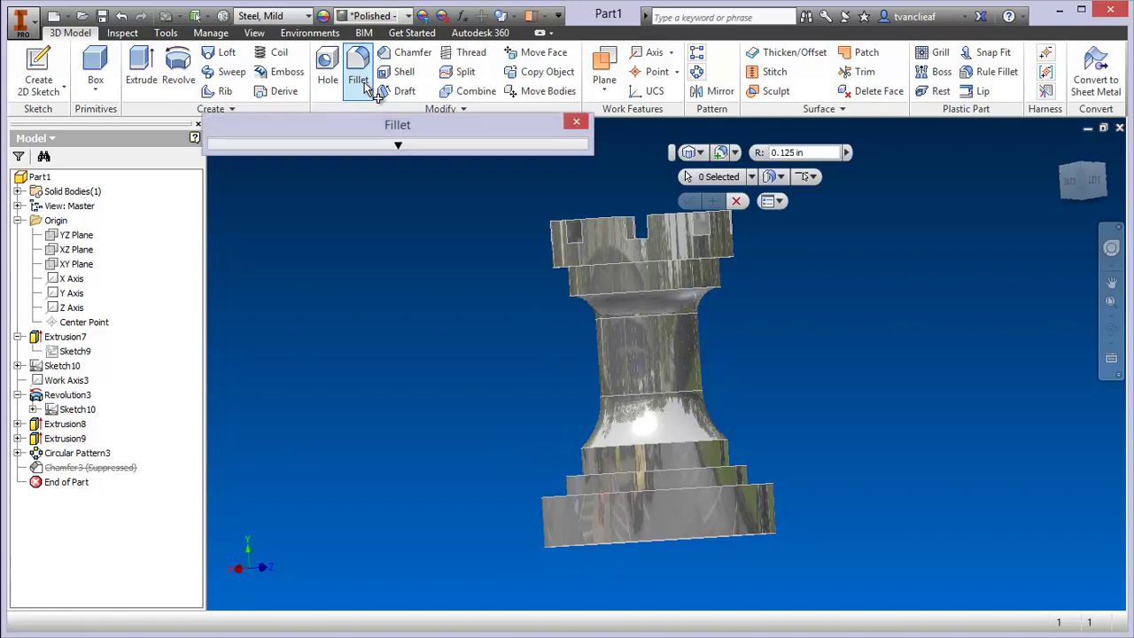
{"action": "left_click", "coordinate": [423, 144]}
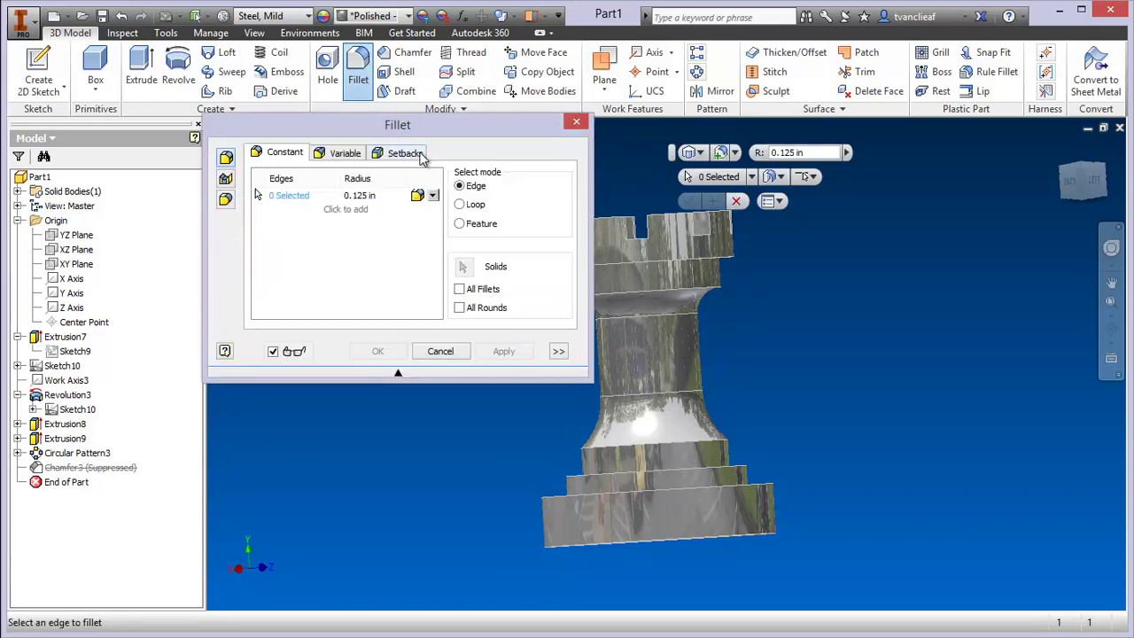
{"action": "left_click", "coordinate": [450, 351]}
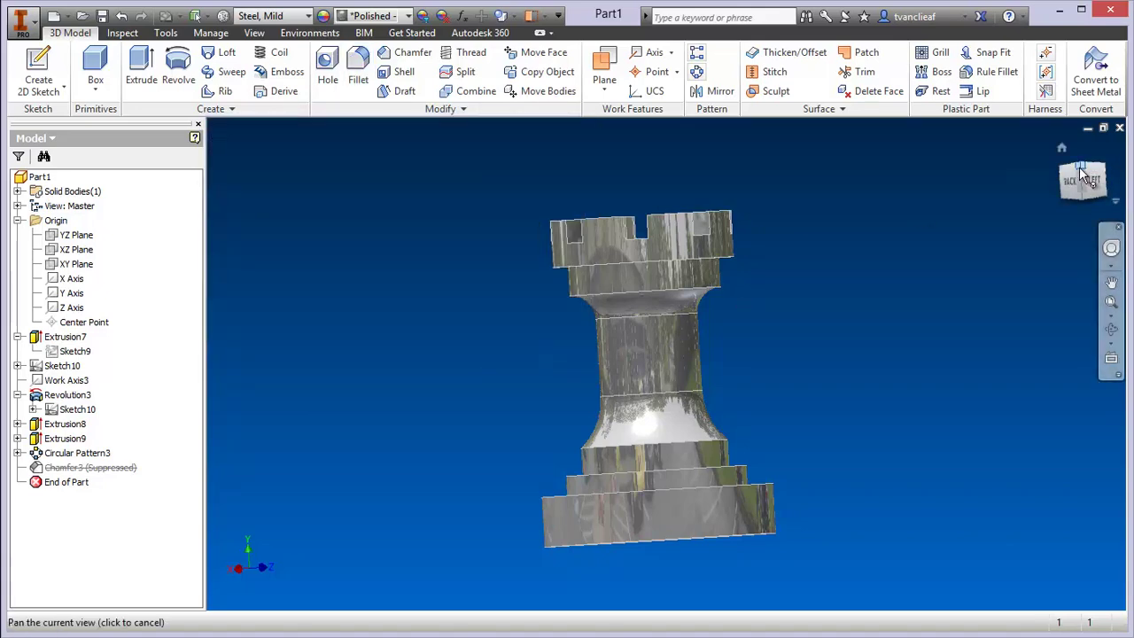
{"action": "left_click", "coordinate": [1094, 171]}
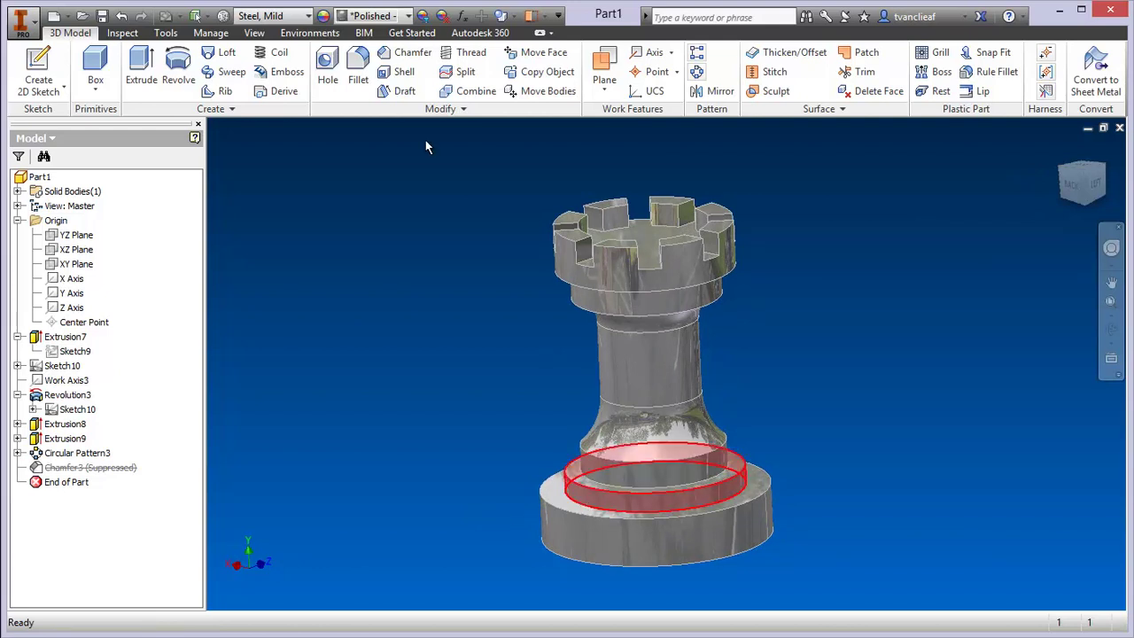
{"action": "left_click", "coordinate": [360, 80]}
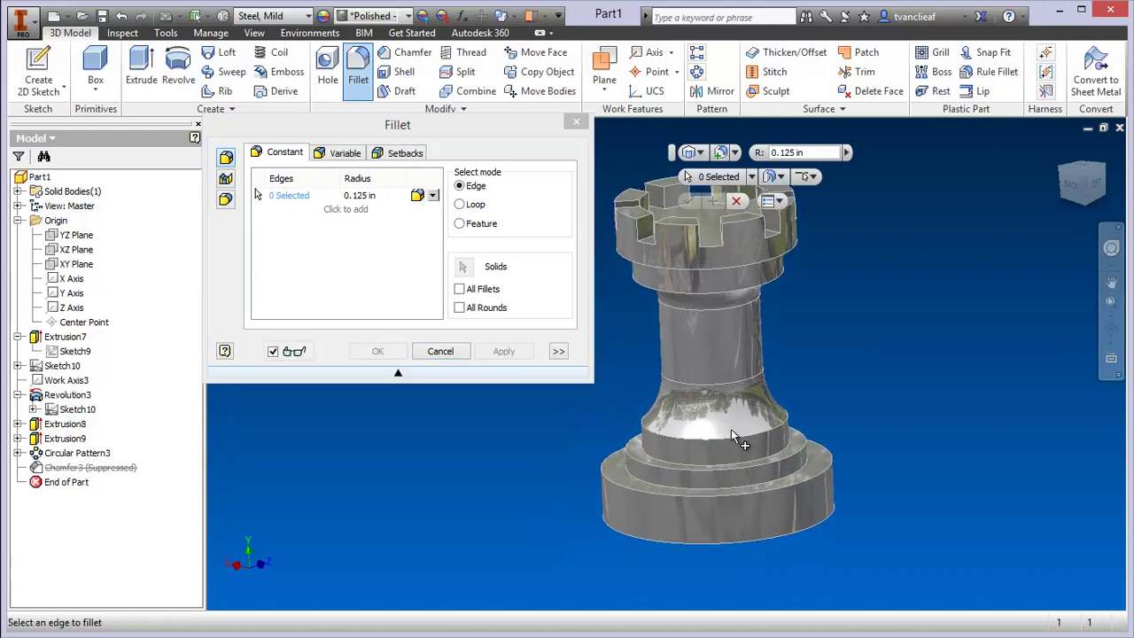
{"action": "left_click", "coordinate": [684, 468]}
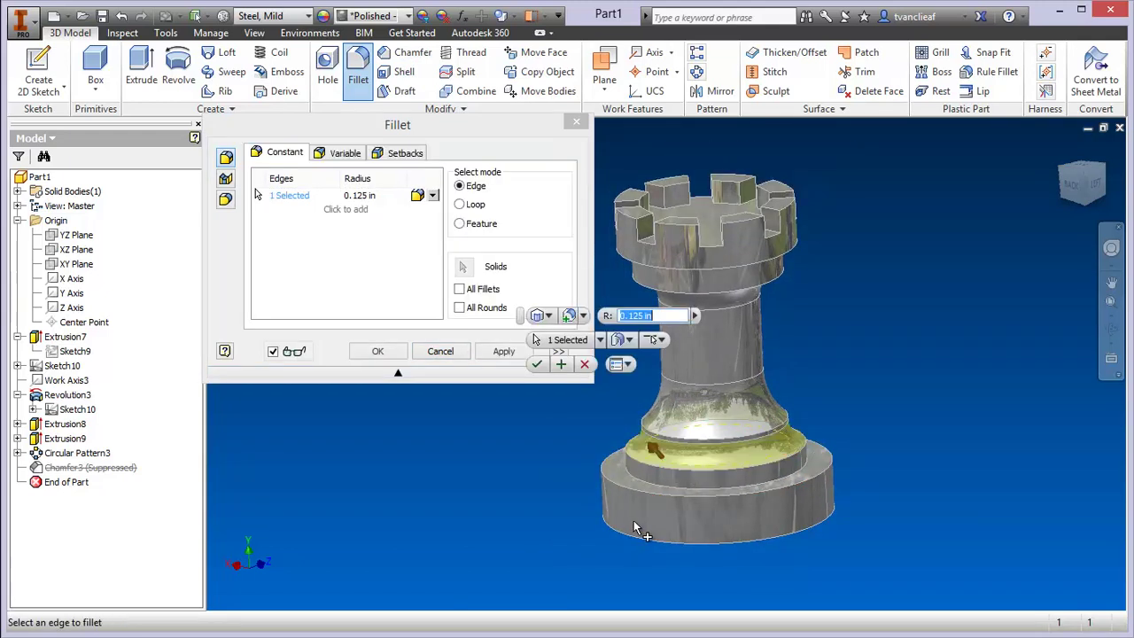
{"action": "left_click", "coordinate": [787, 479]}
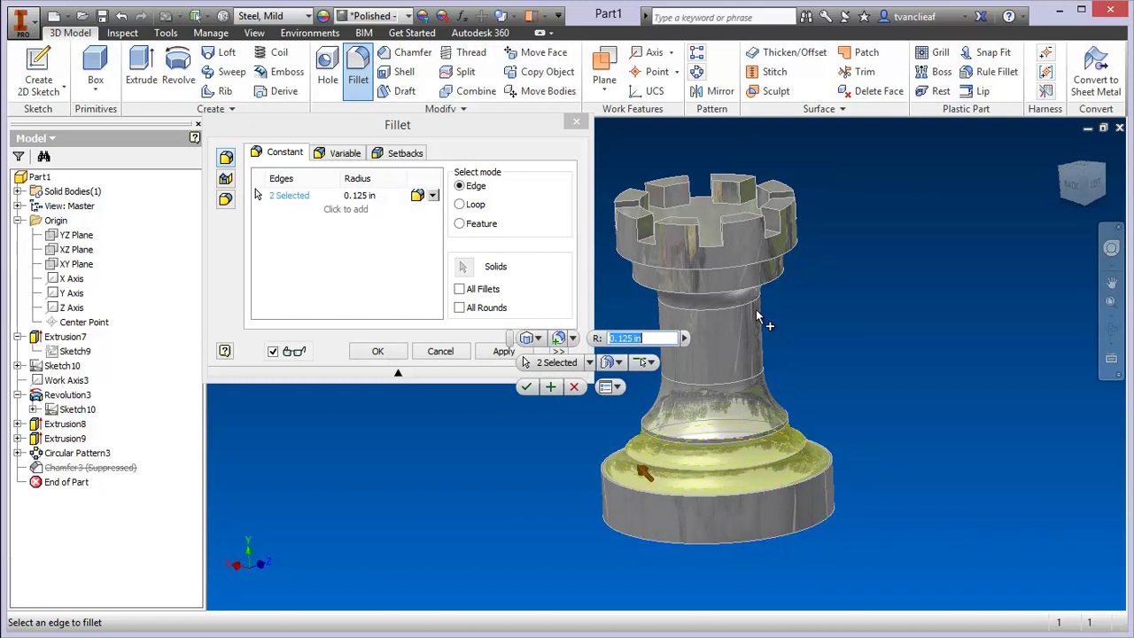
{"action": "left_click", "coordinate": [753, 261]}
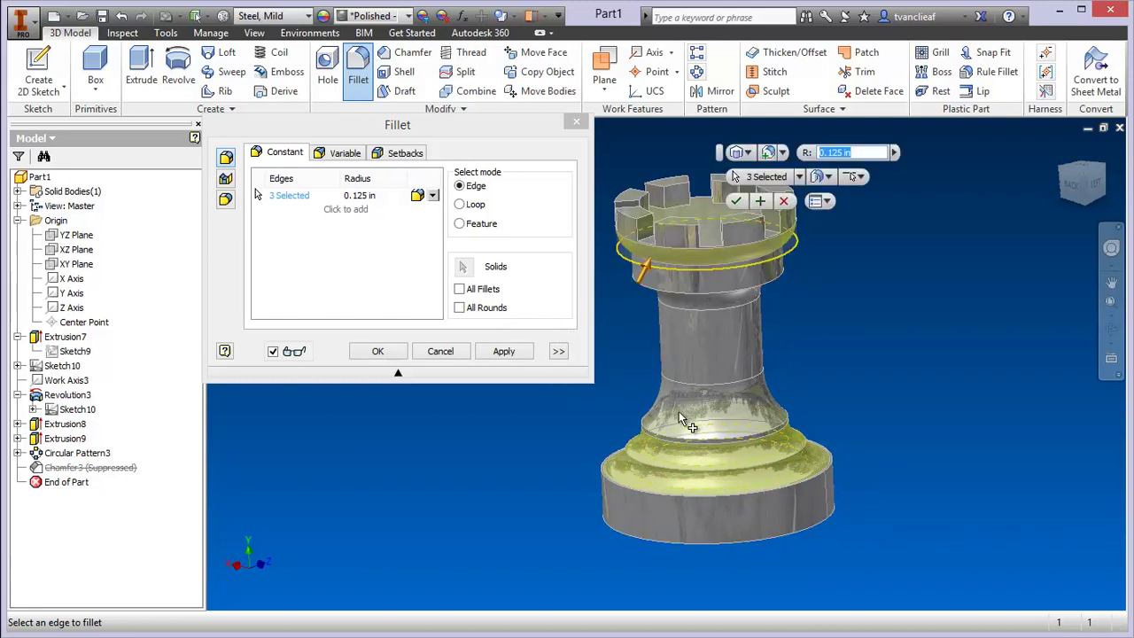
{"action": "left_click", "coordinate": [445, 352]}
Unsuppress the chamfer feature on the base and battlement ring edges.
{"action": "left_click", "coordinate": [87, 469]}
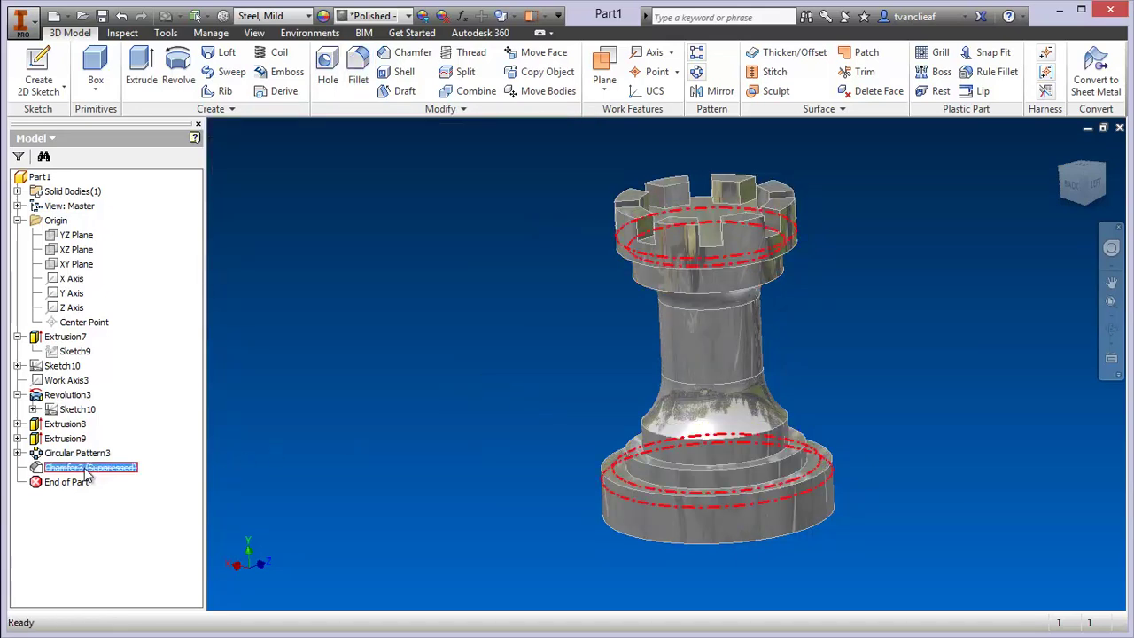
{"action": "right_click", "coordinate": [87, 474]}
{"action": "key", "text": "Escape"}
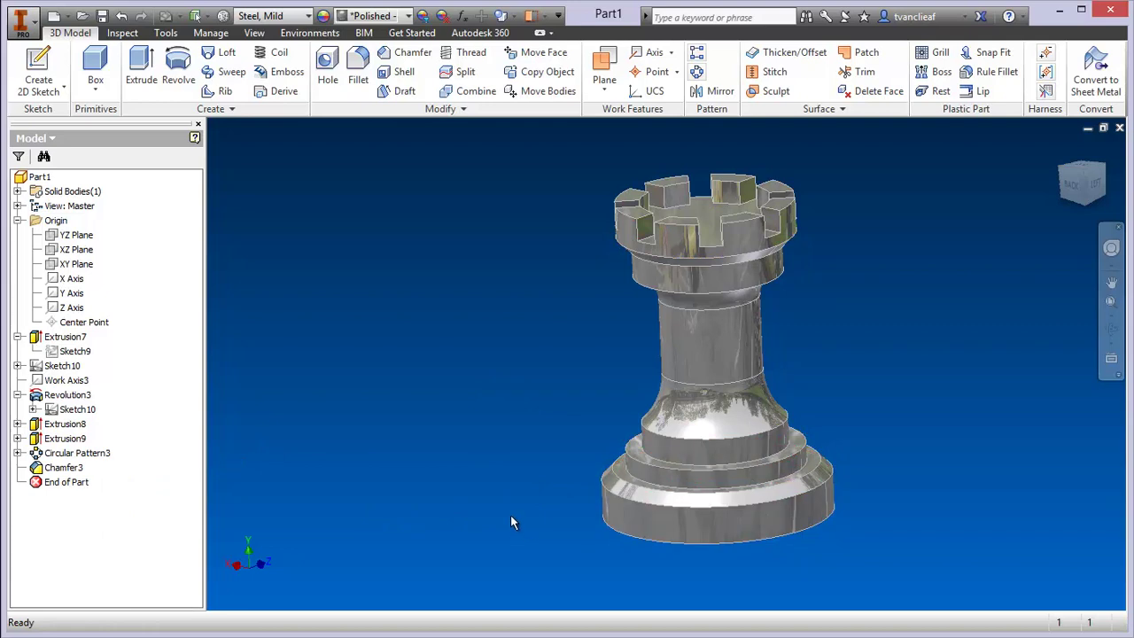
Fillet the two inner step edges above the rook's base disc with a constant radius of 0.125 in.
{"action": "left_click", "coordinate": [357, 71]}
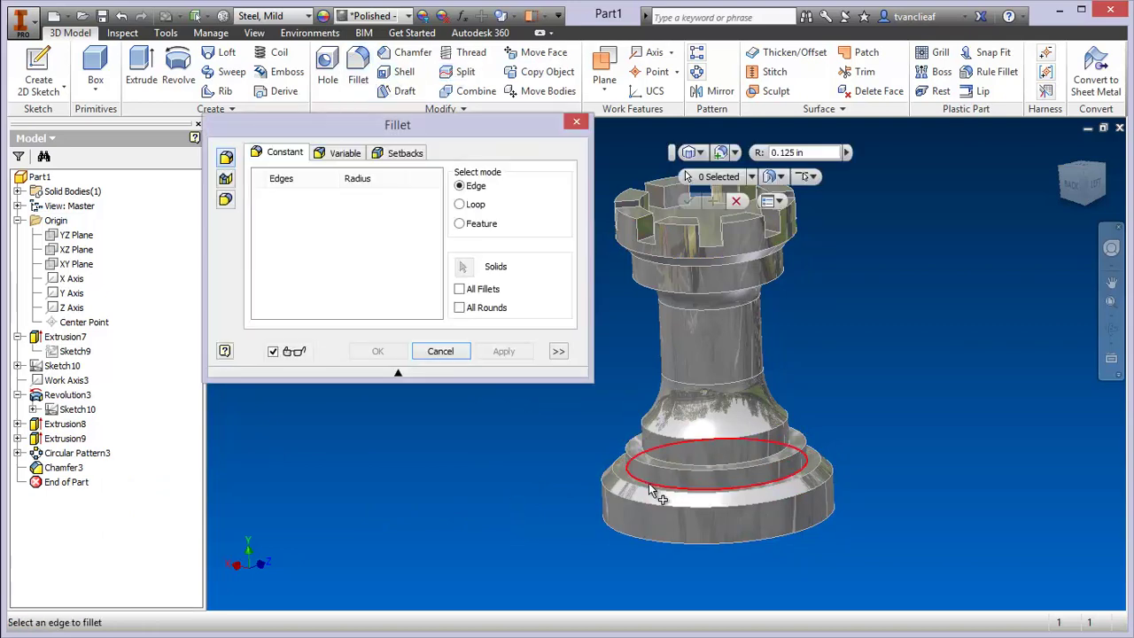
{"action": "left_click", "coordinate": [661, 494]}
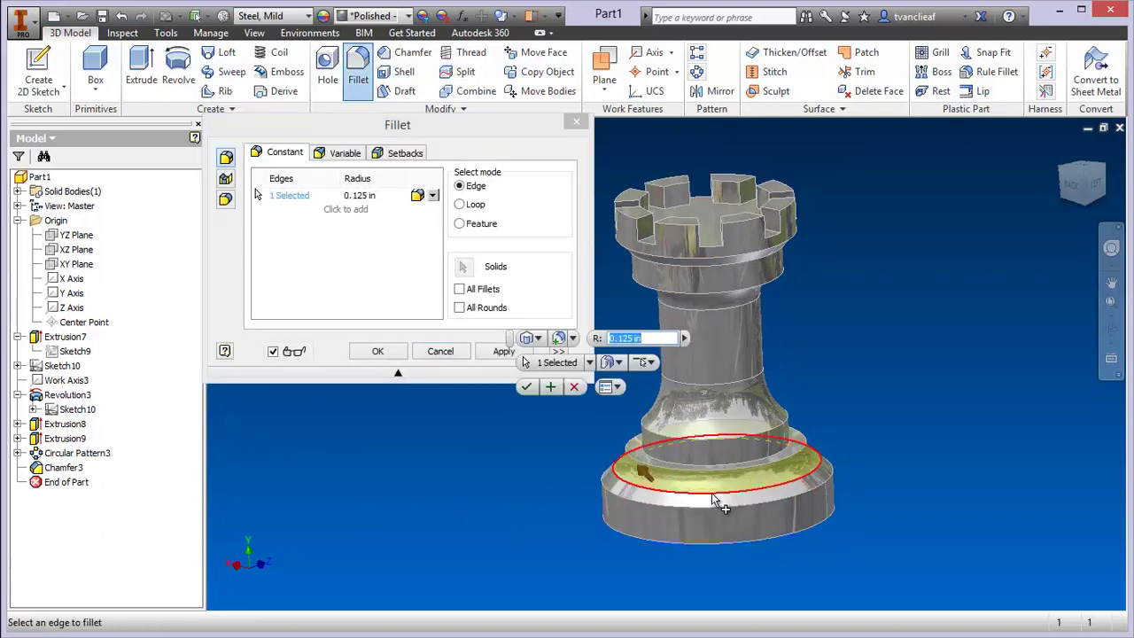
{"action": "left_click", "coordinate": [696, 468]}
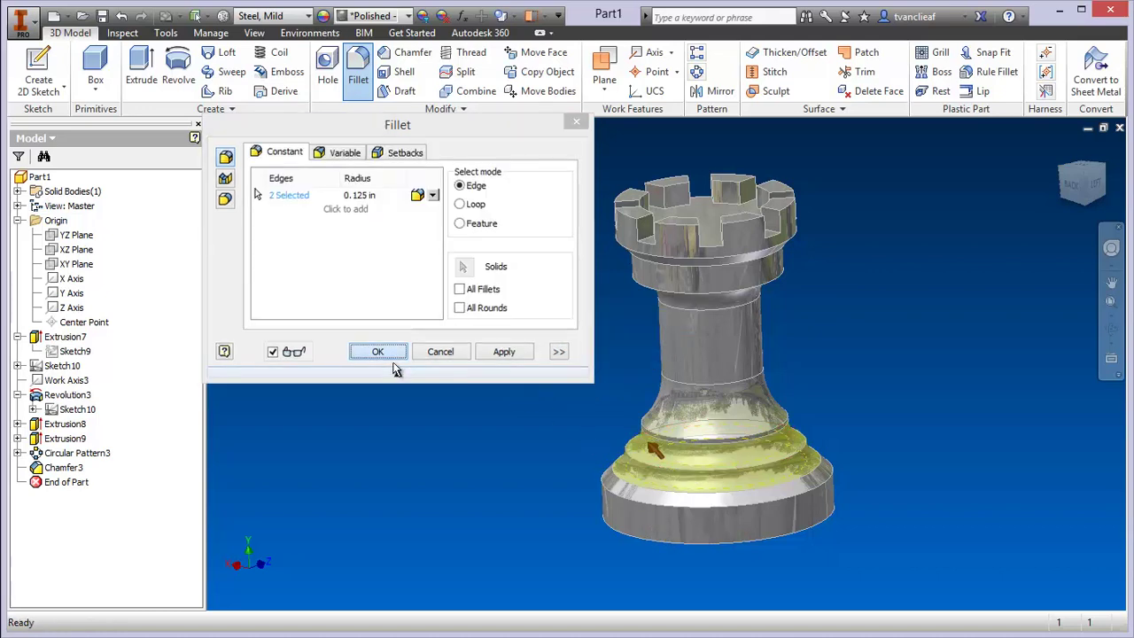
{"action": "left_click", "coordinate": [379, 351]}
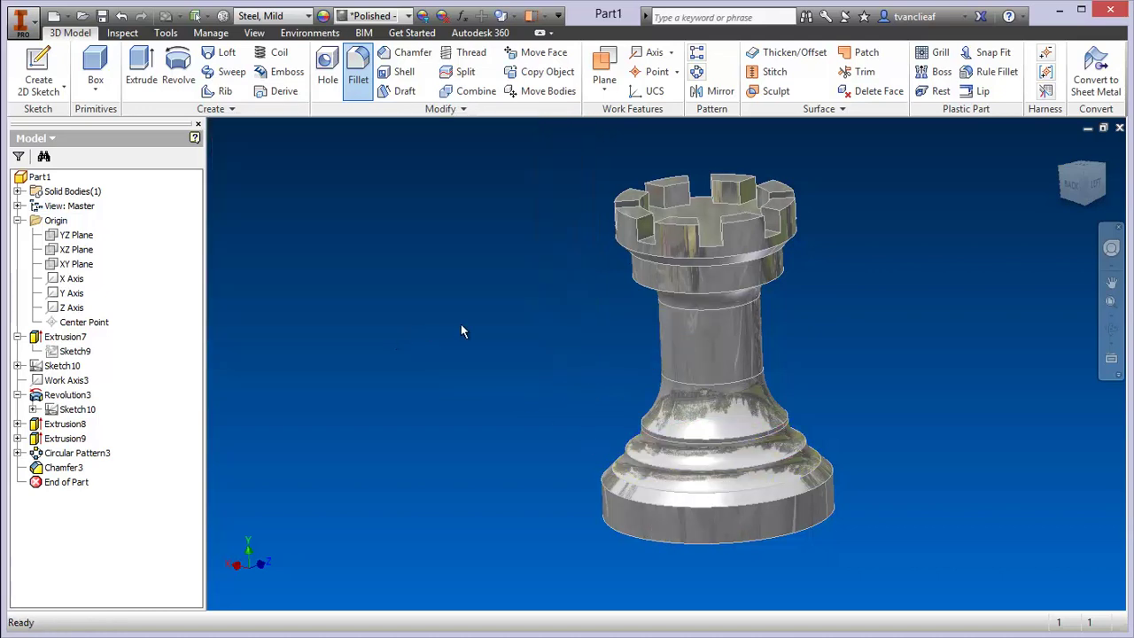
{"action": "left_click", "coordinate": [1095, 184]}
{"action": "scroll", "coordinate": [757, 388], "scroll_direction": "down", "scroll_amount": 3}
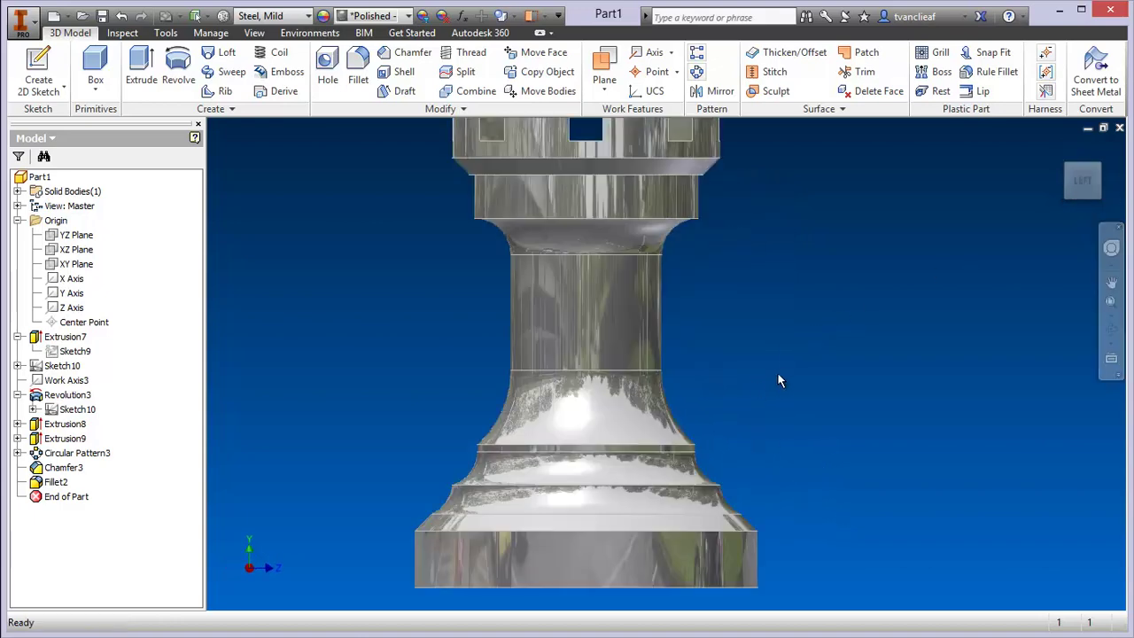
{"action": "scroll", "coordinate": [750, 355], "scroll_direction": "up", "scroll_amount": 1}
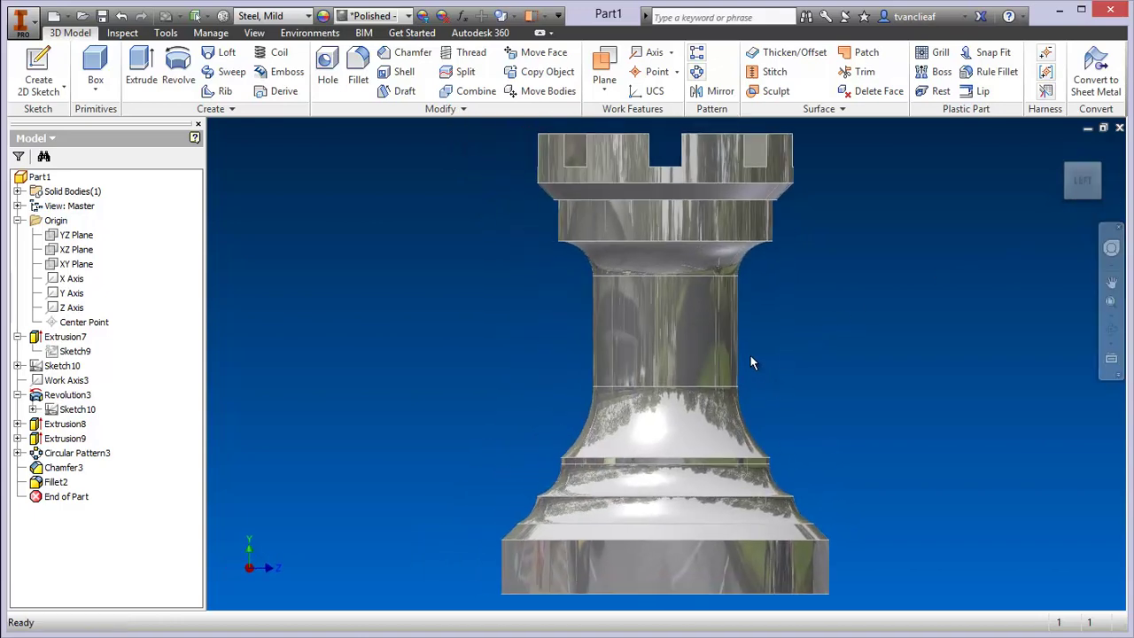